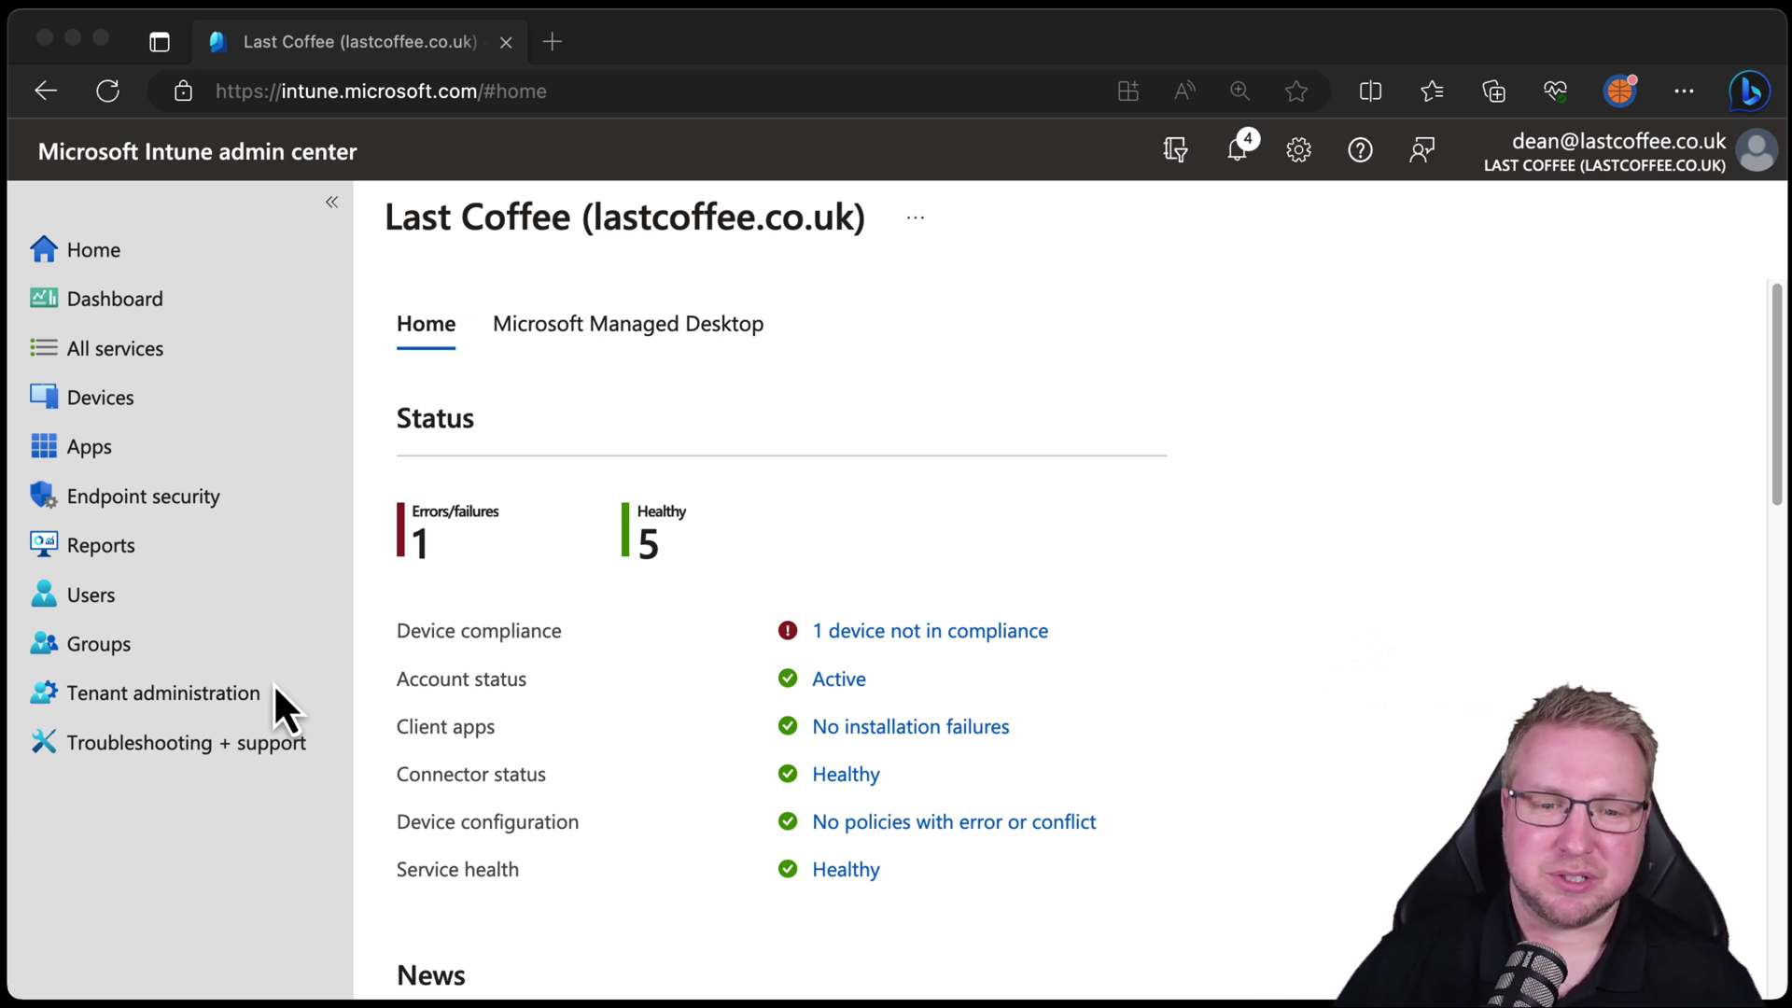
Step: Open Windows Autopatch tenant enrollment and review its Ready status: 2 ready, 0 not ready, 1 advisory
left_click(224, 698)
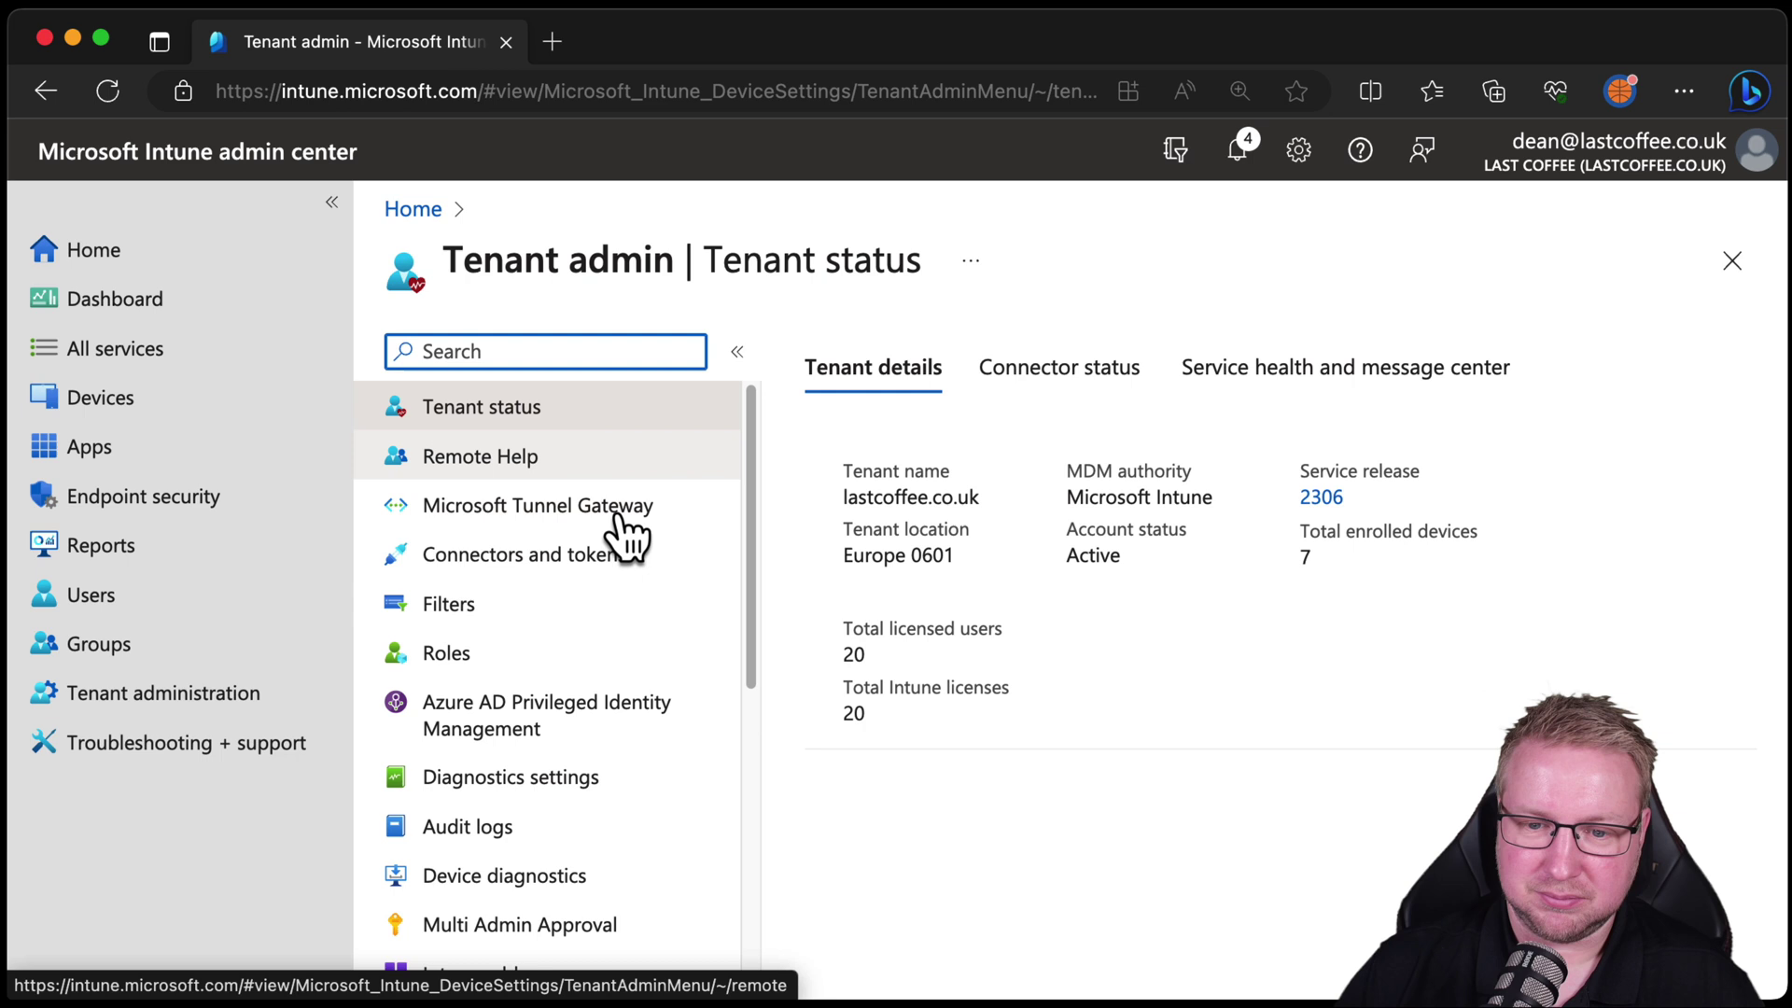
left_click_drag(753, 450, 752, 758)
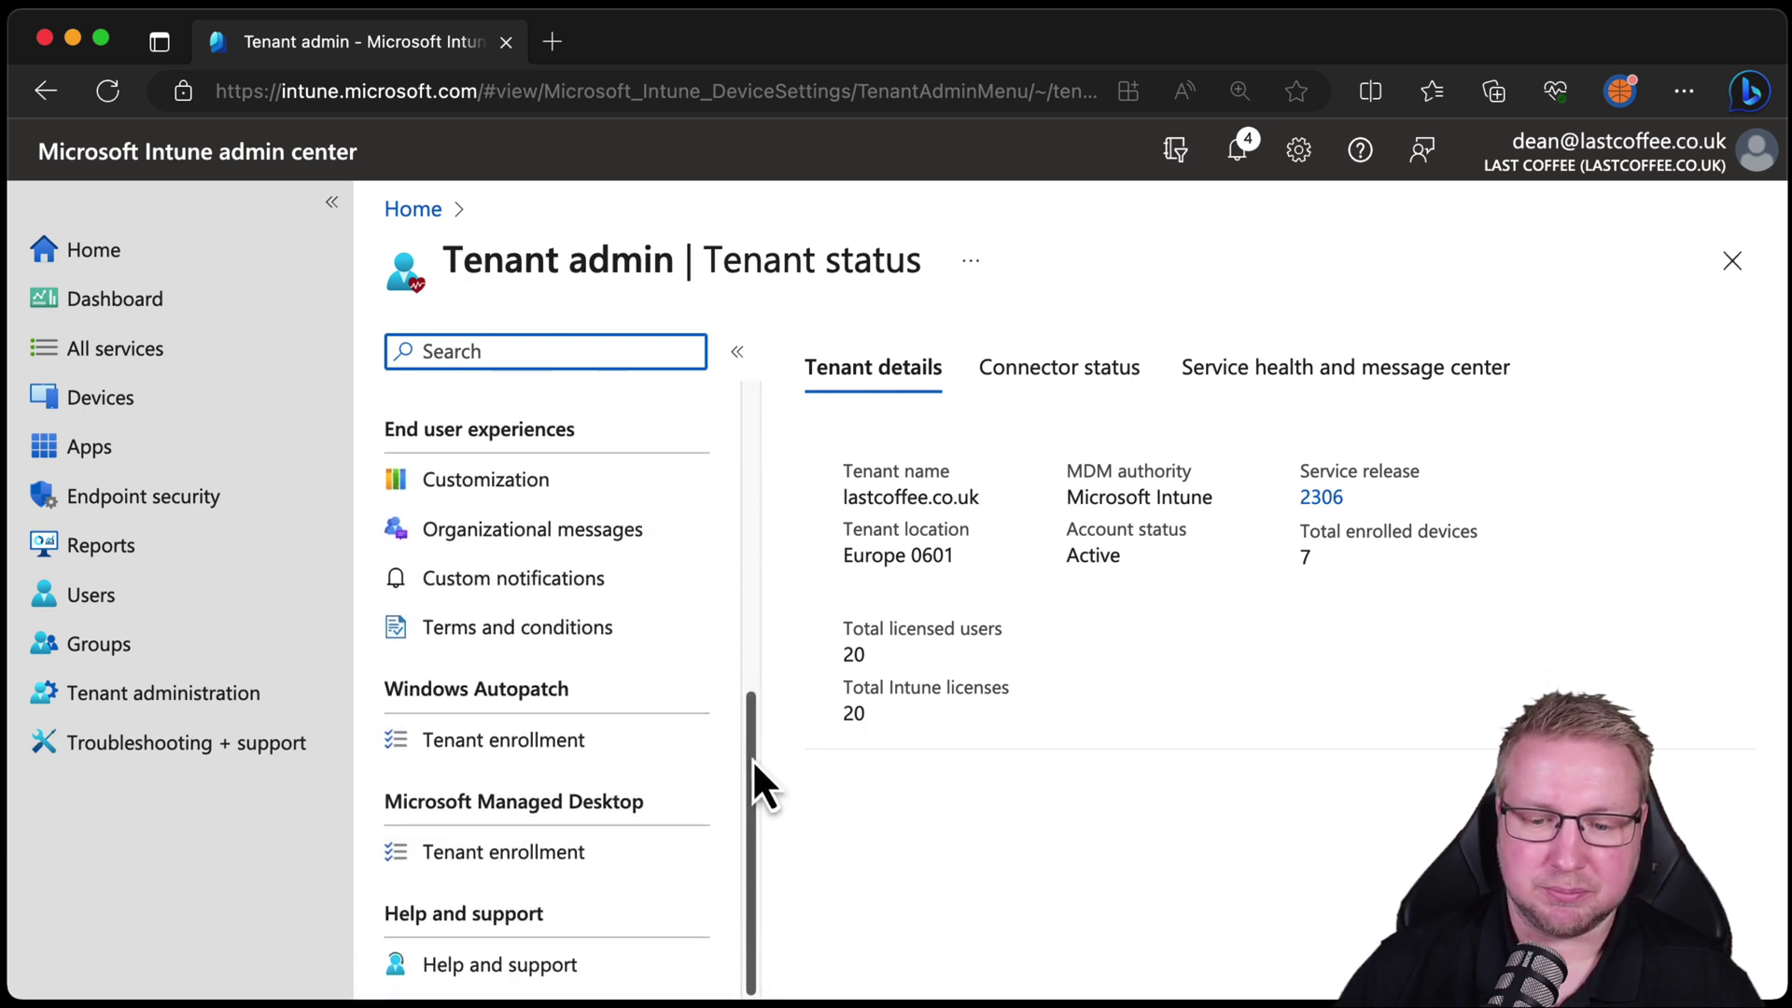
left_click(646, 739)
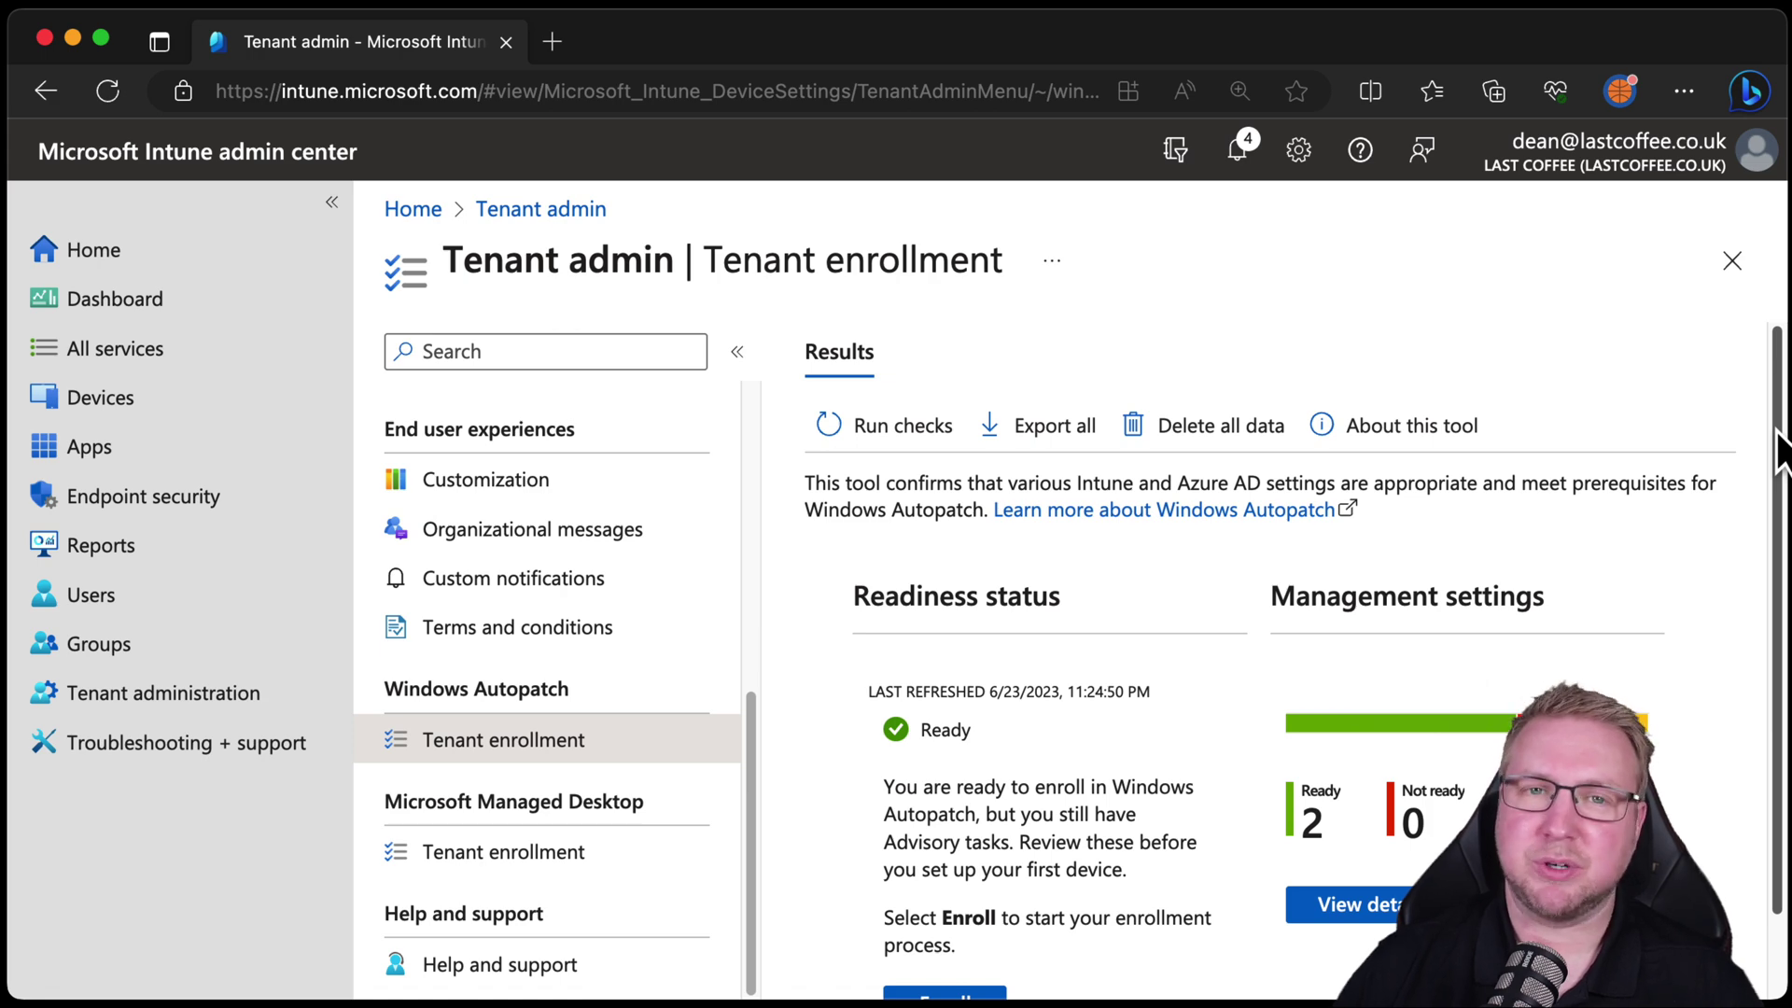
scroll(1774, 467, "down", 2)
Step: Collapse the main navigation to icons so the readiness results have more width
left_click(331, 201)
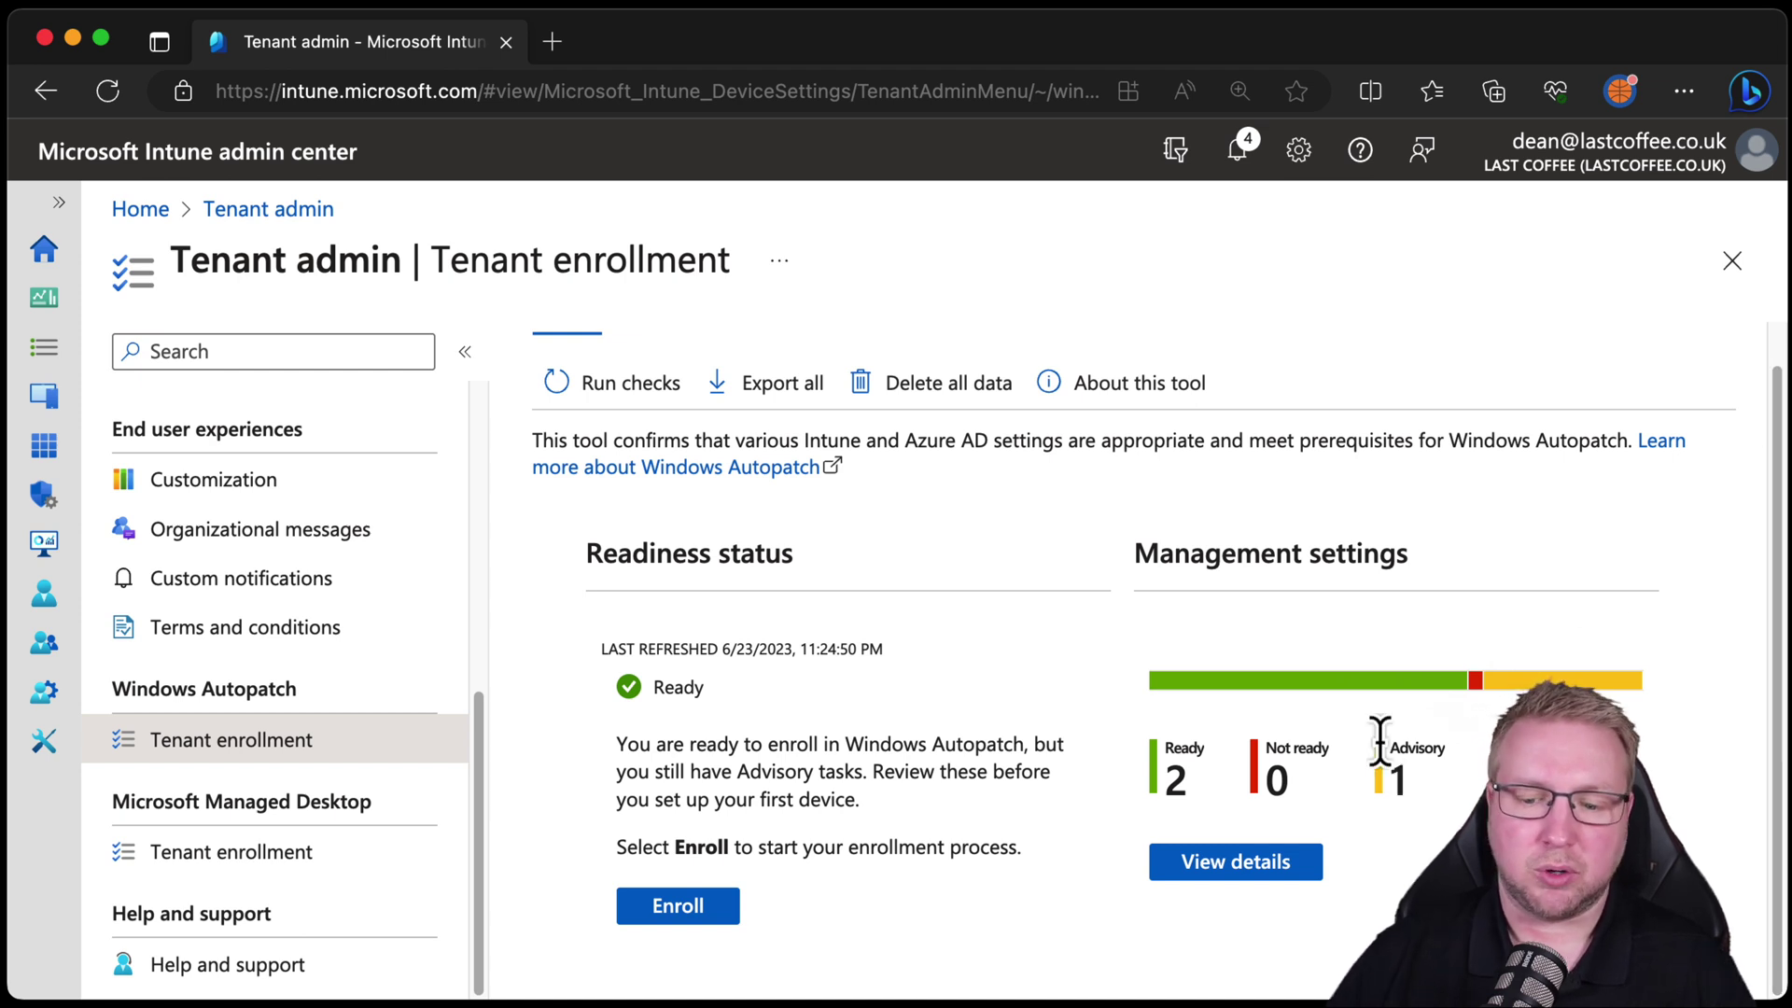
Step: Show the Management settings details and the Co-Management advisory listing workloads to switch to Intune
left_click(1286, 900)
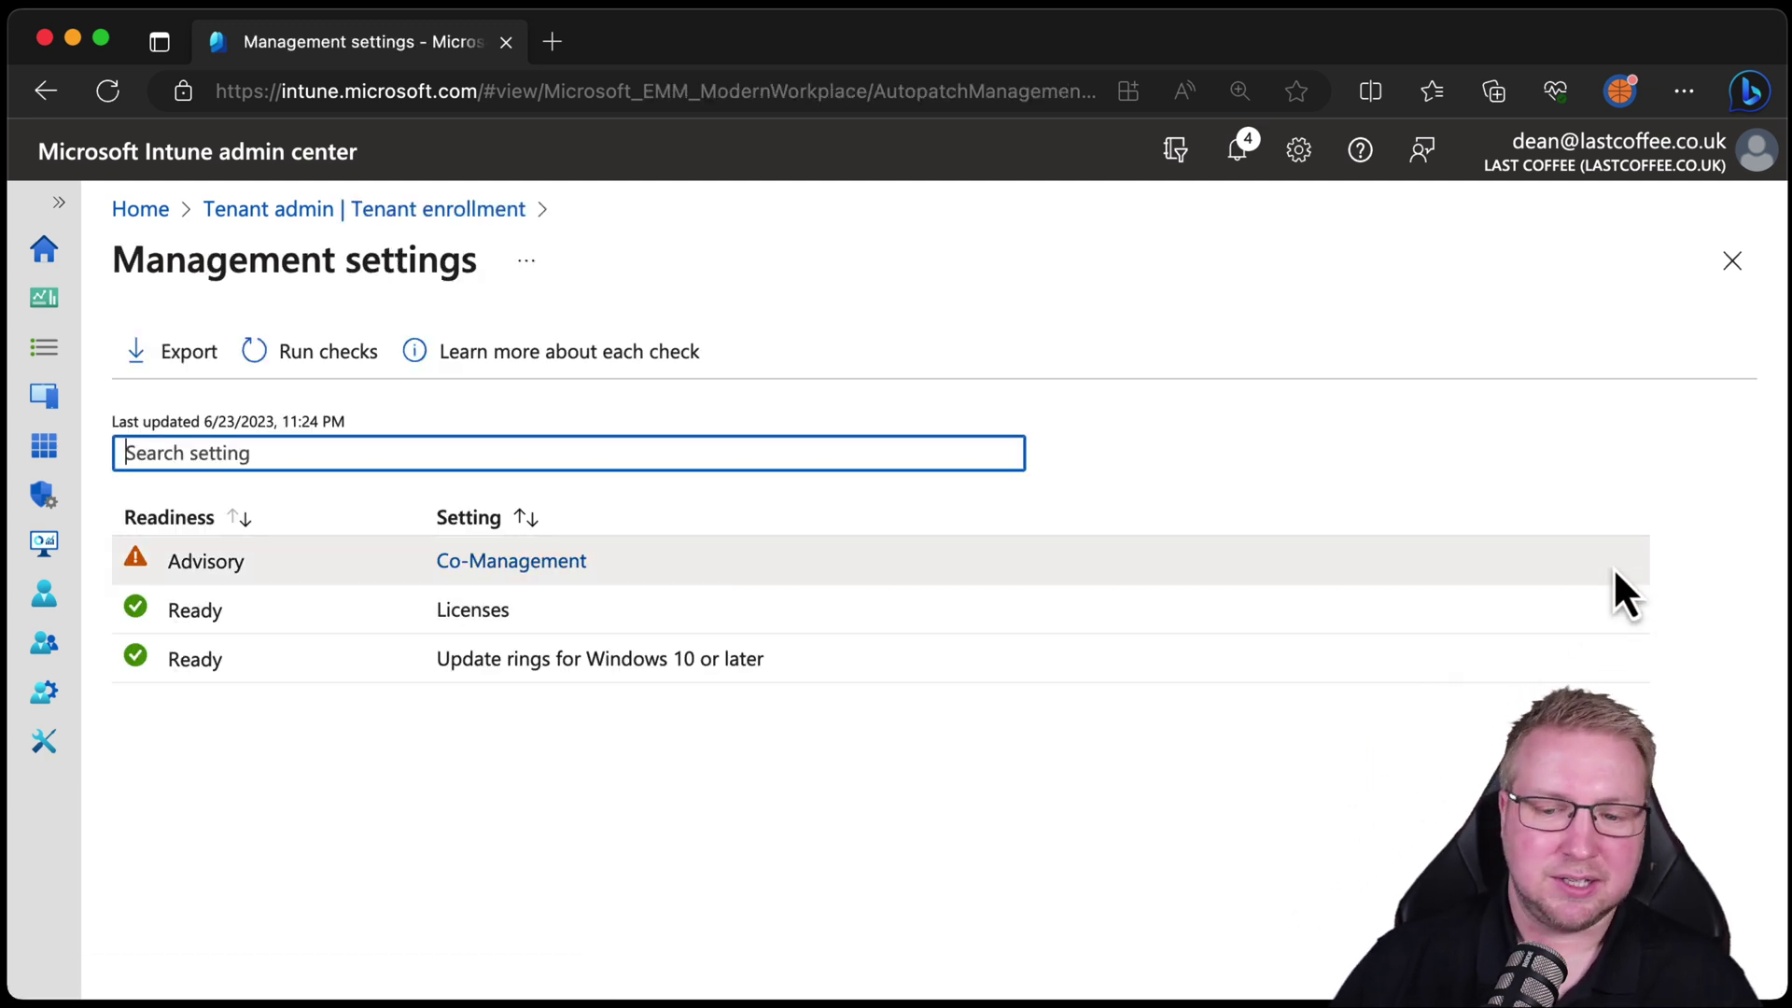
left_click(483, 588)
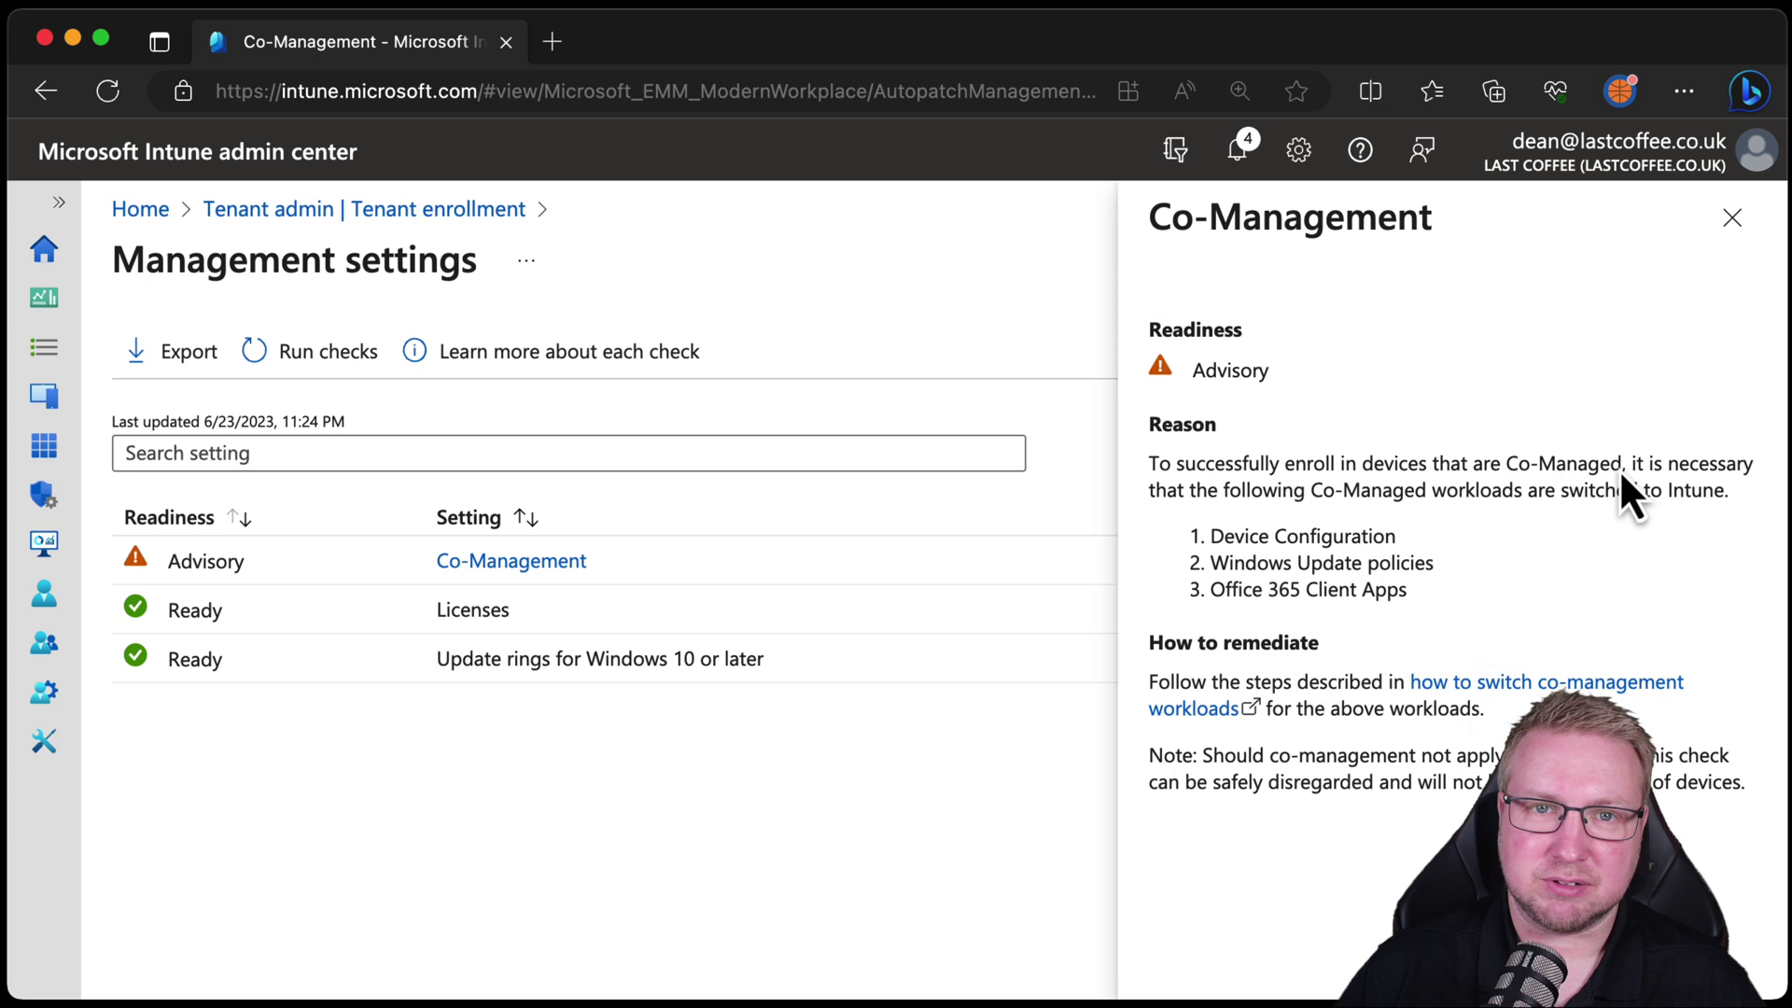
Step: Close the Co-Management details panel to see all three management settings checks
left_click(1732, 220)
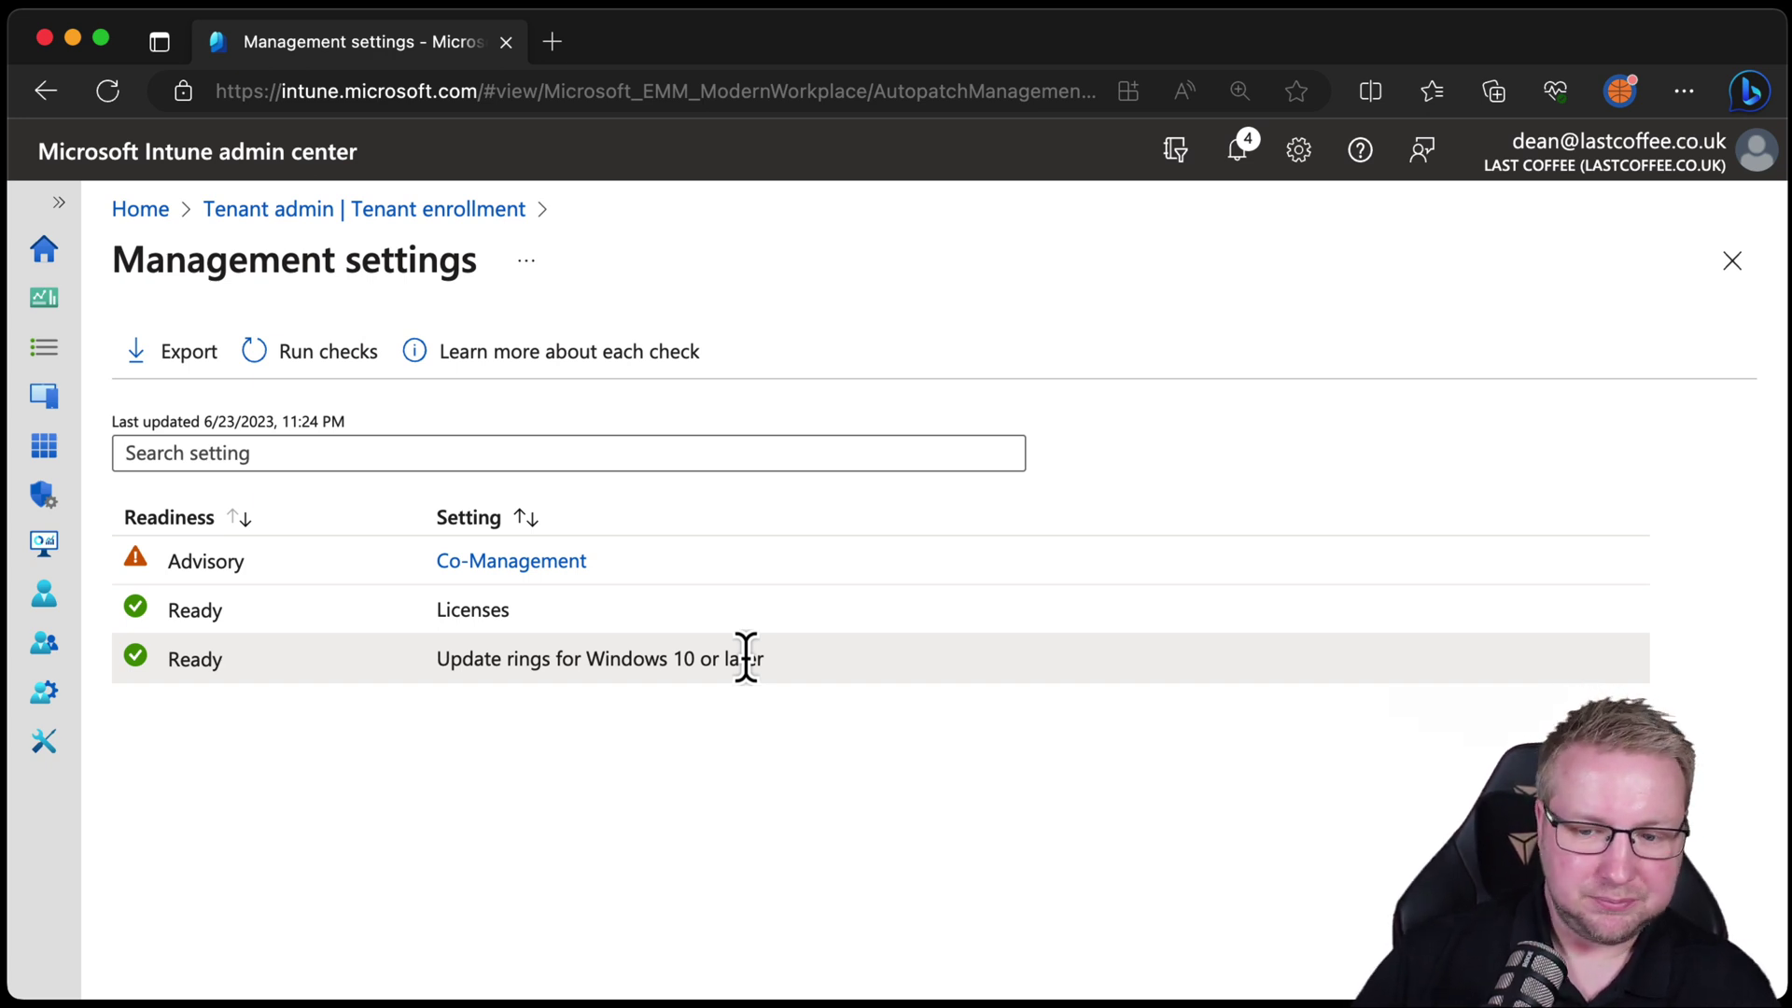
Step: Start Autopatch enrollment and grant Microsoft permission to manage the Azure AD organization
left_click(440, 217)
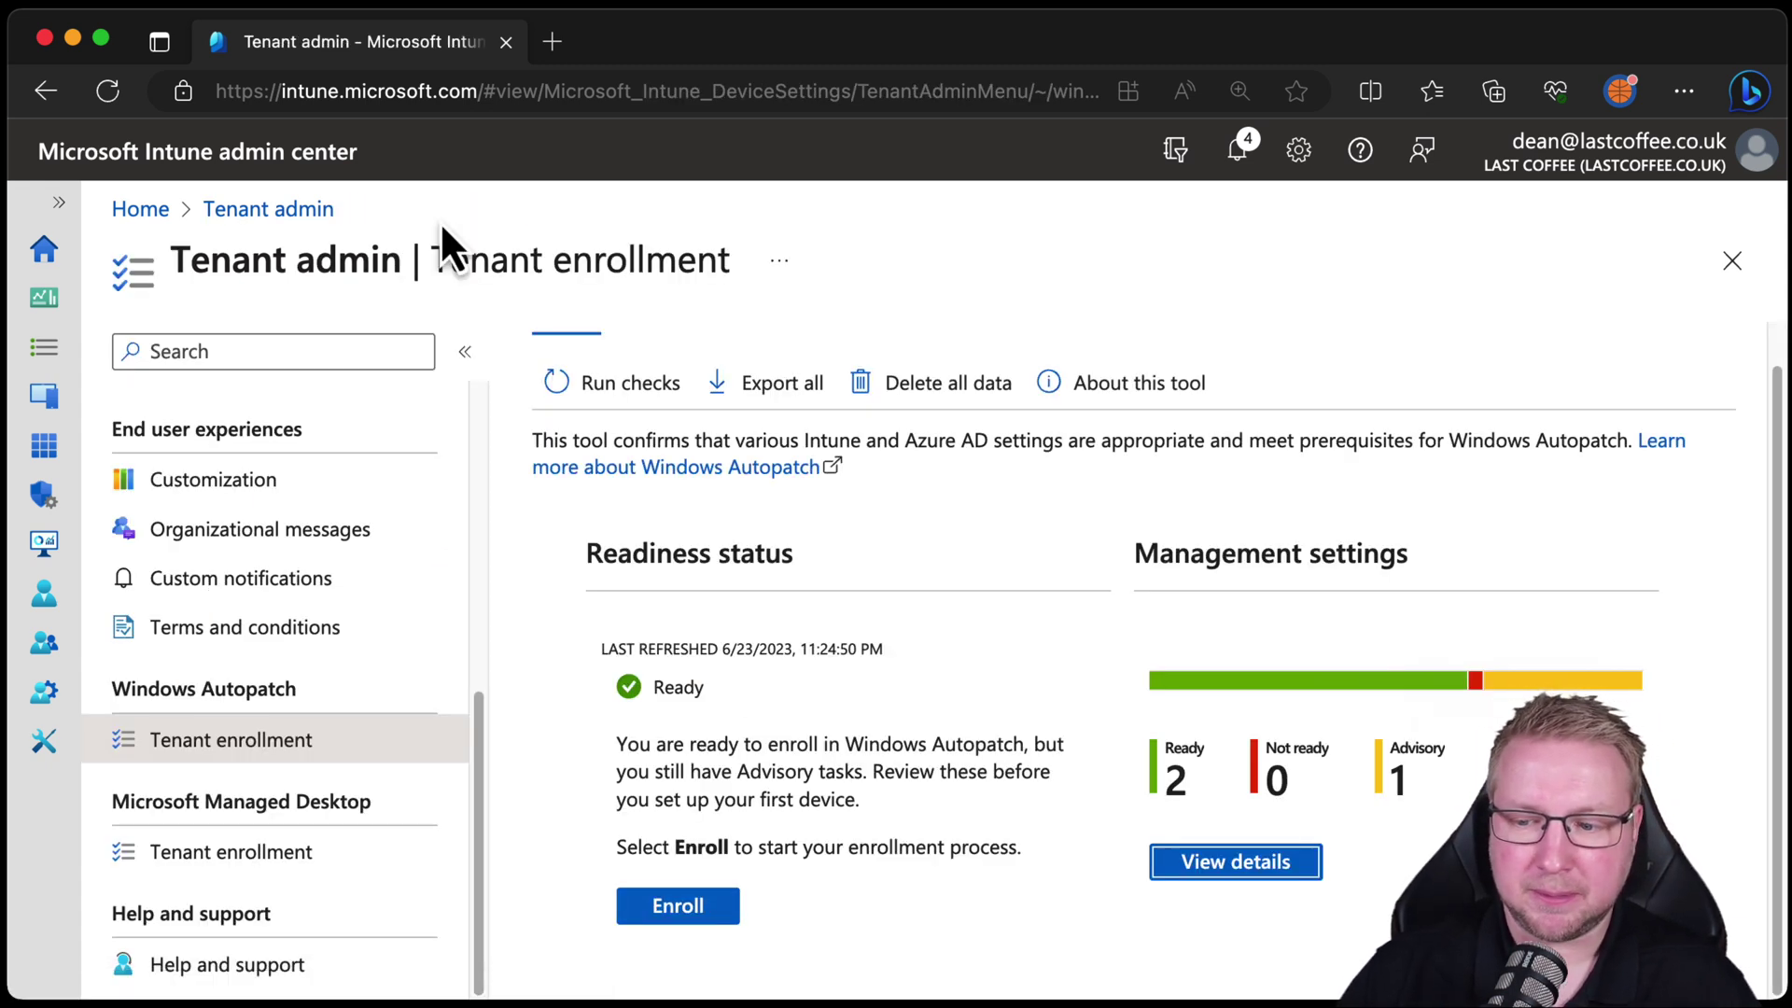
left_click(691, 906)
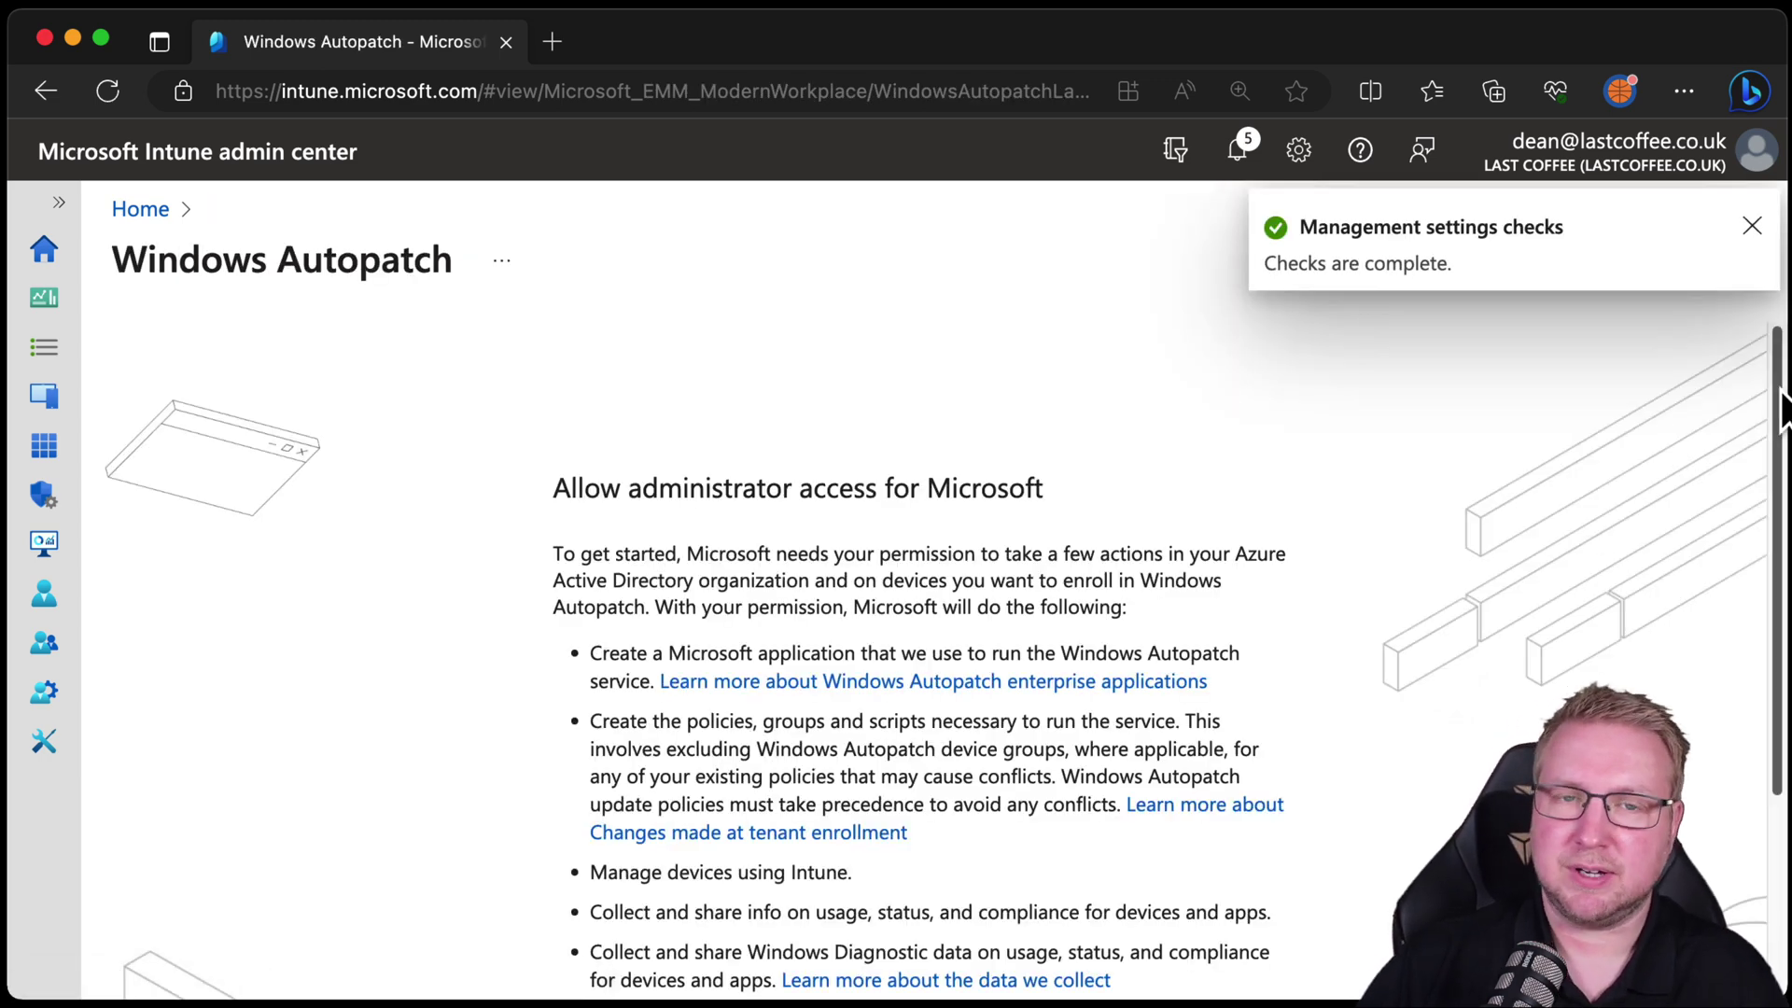
left_click_drag(1783, 401, 1783, 467)
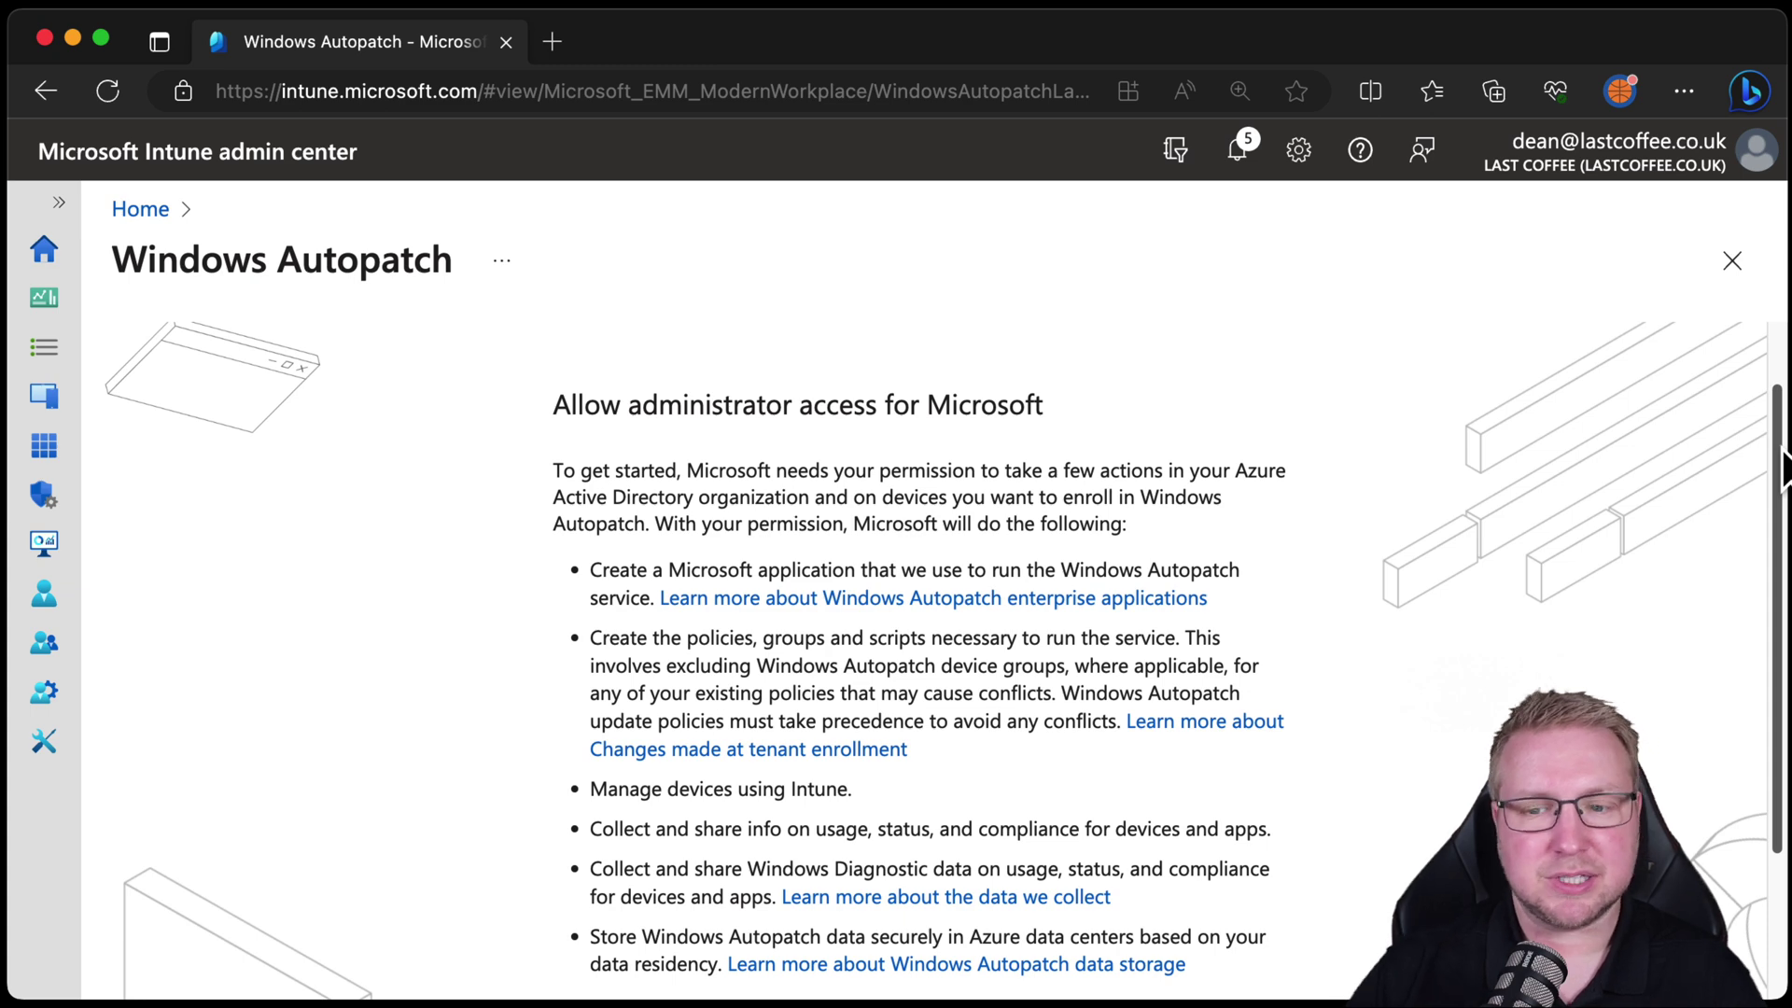
left_click_drag(1782, 467, 1783, 476)
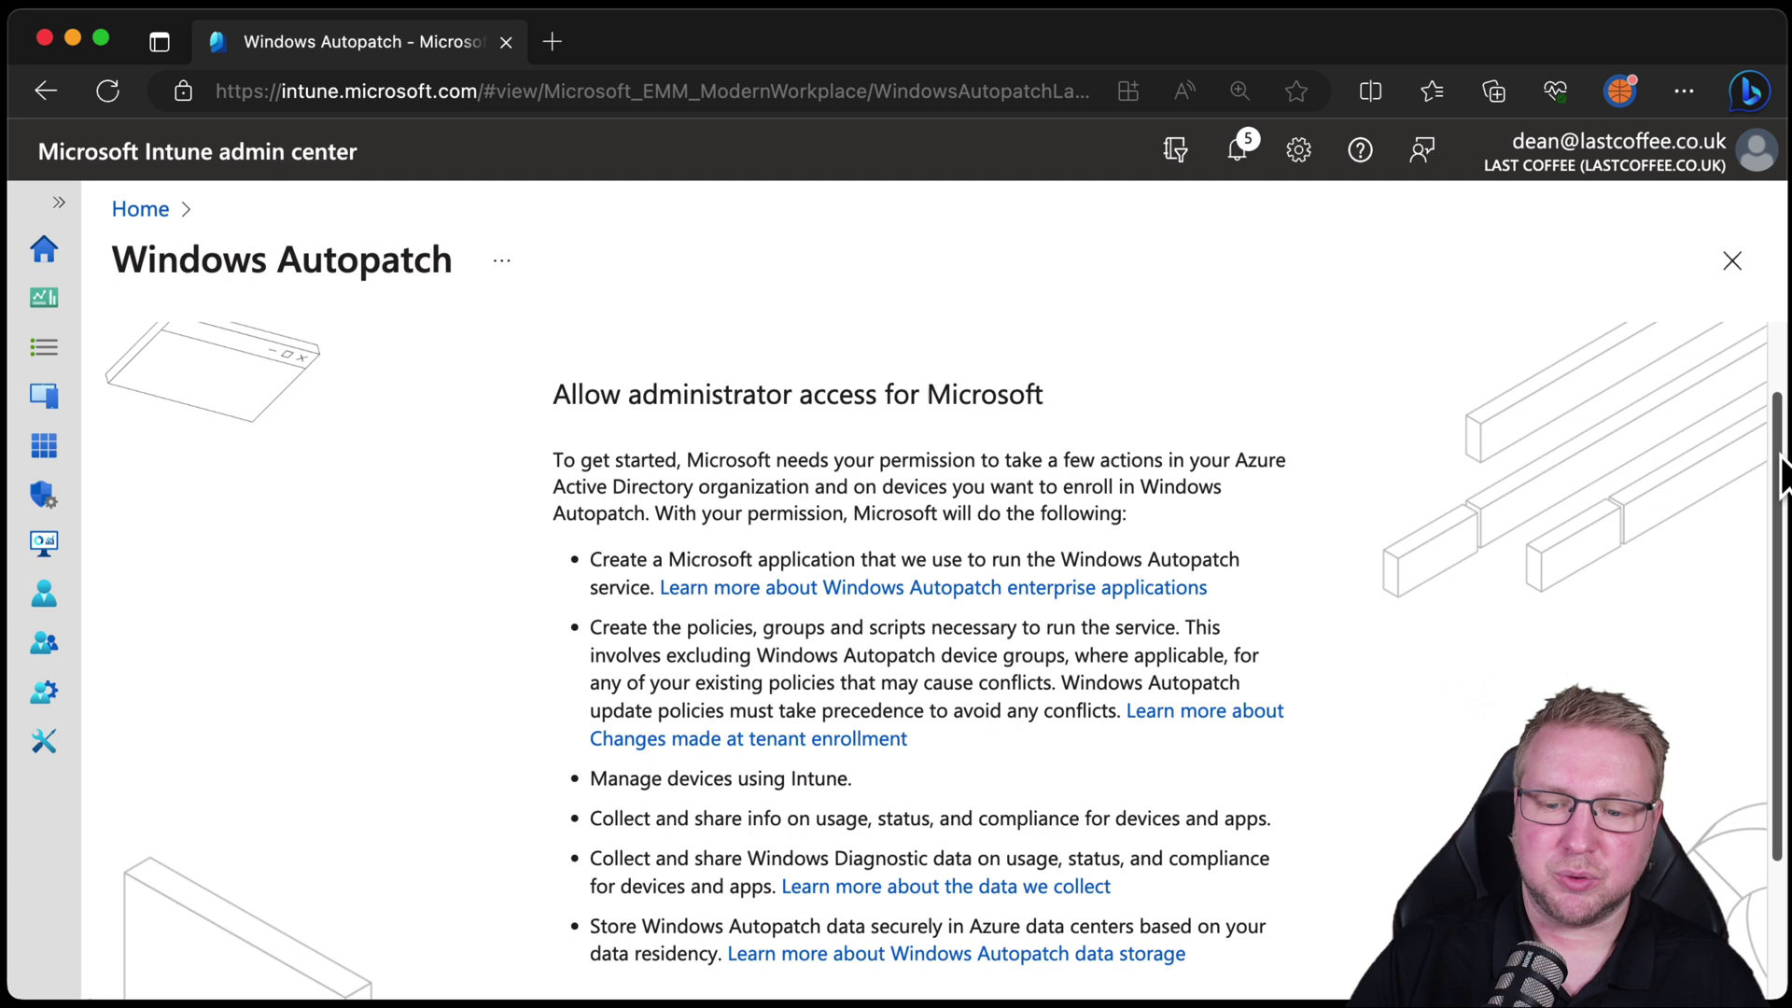
left_click_drag(1783, 472, 1783, 560)
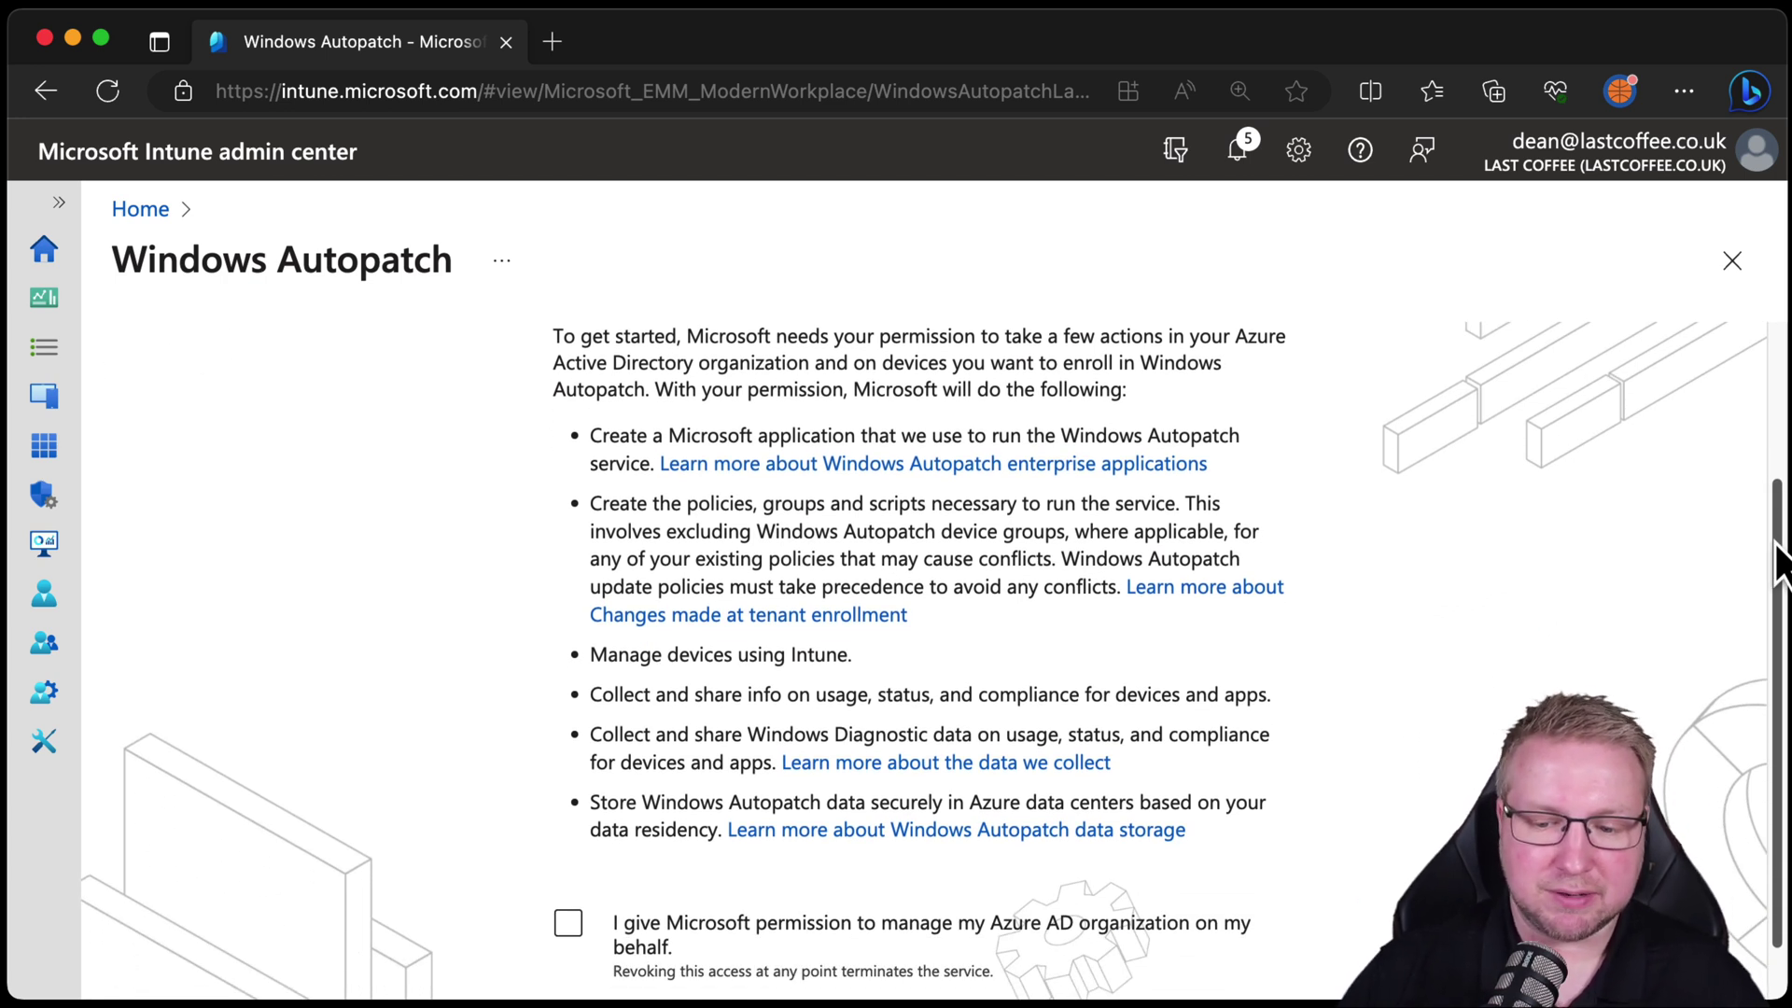
left_click(613, 924)
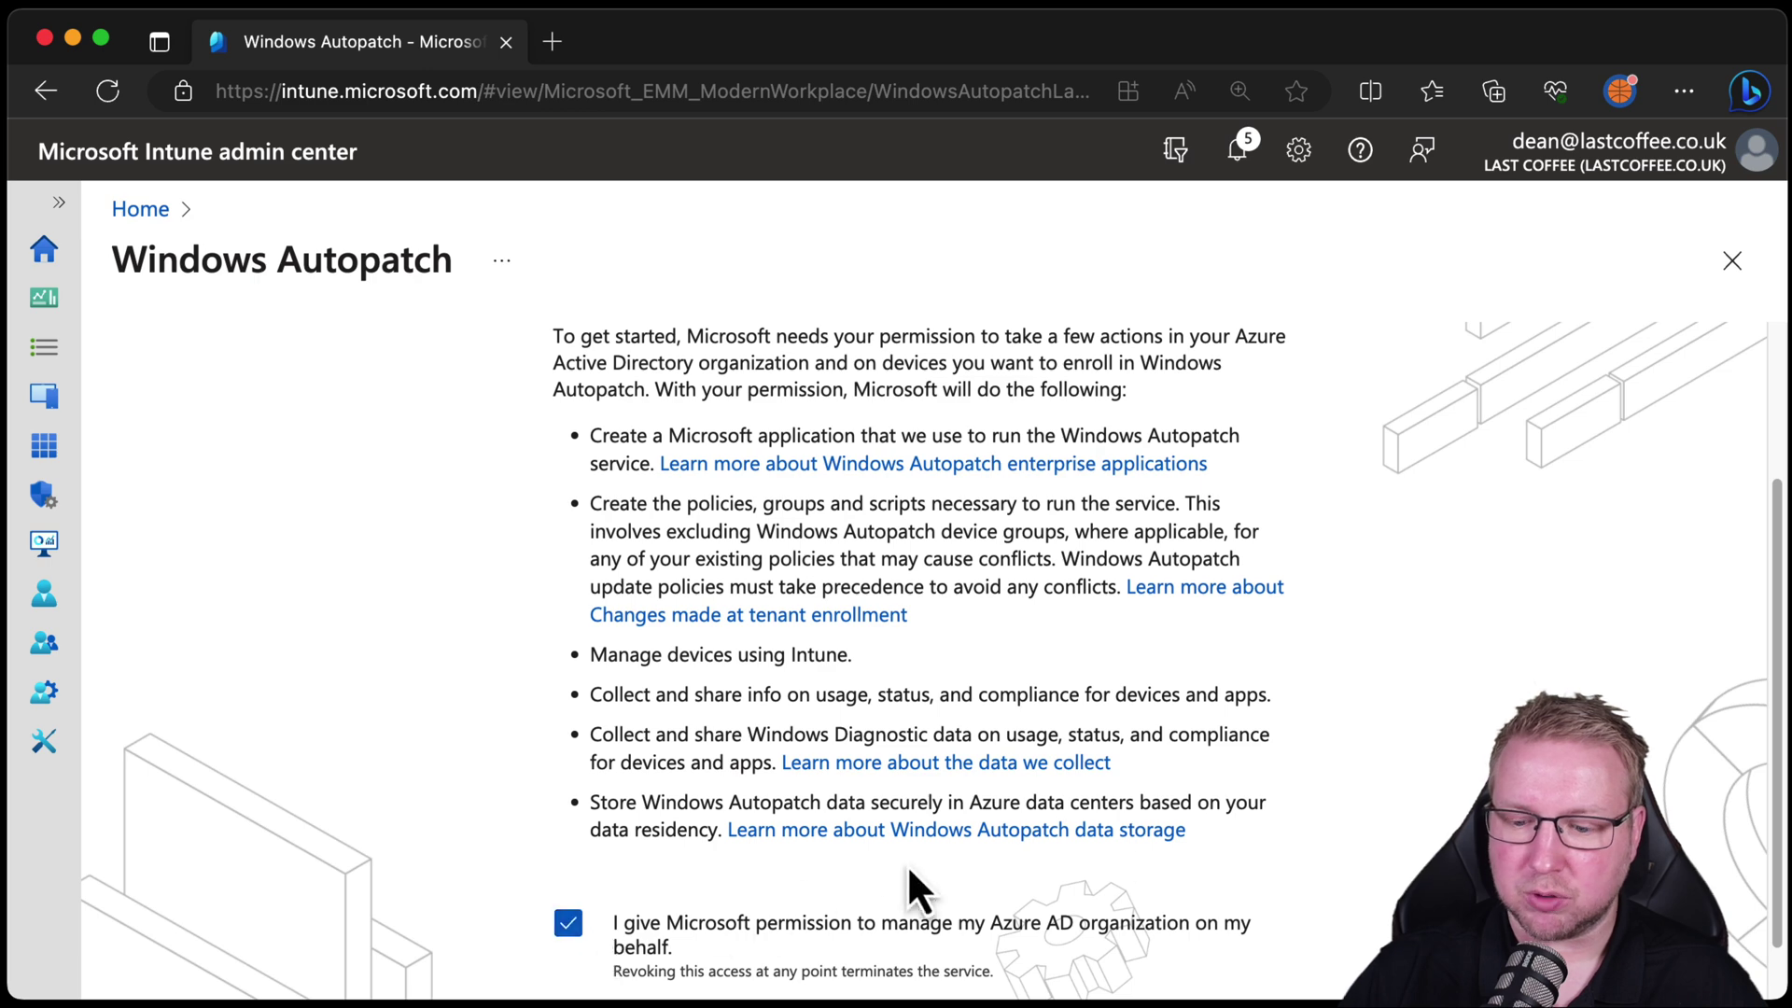
left_click_drag(1780, 715, 1781, 760)
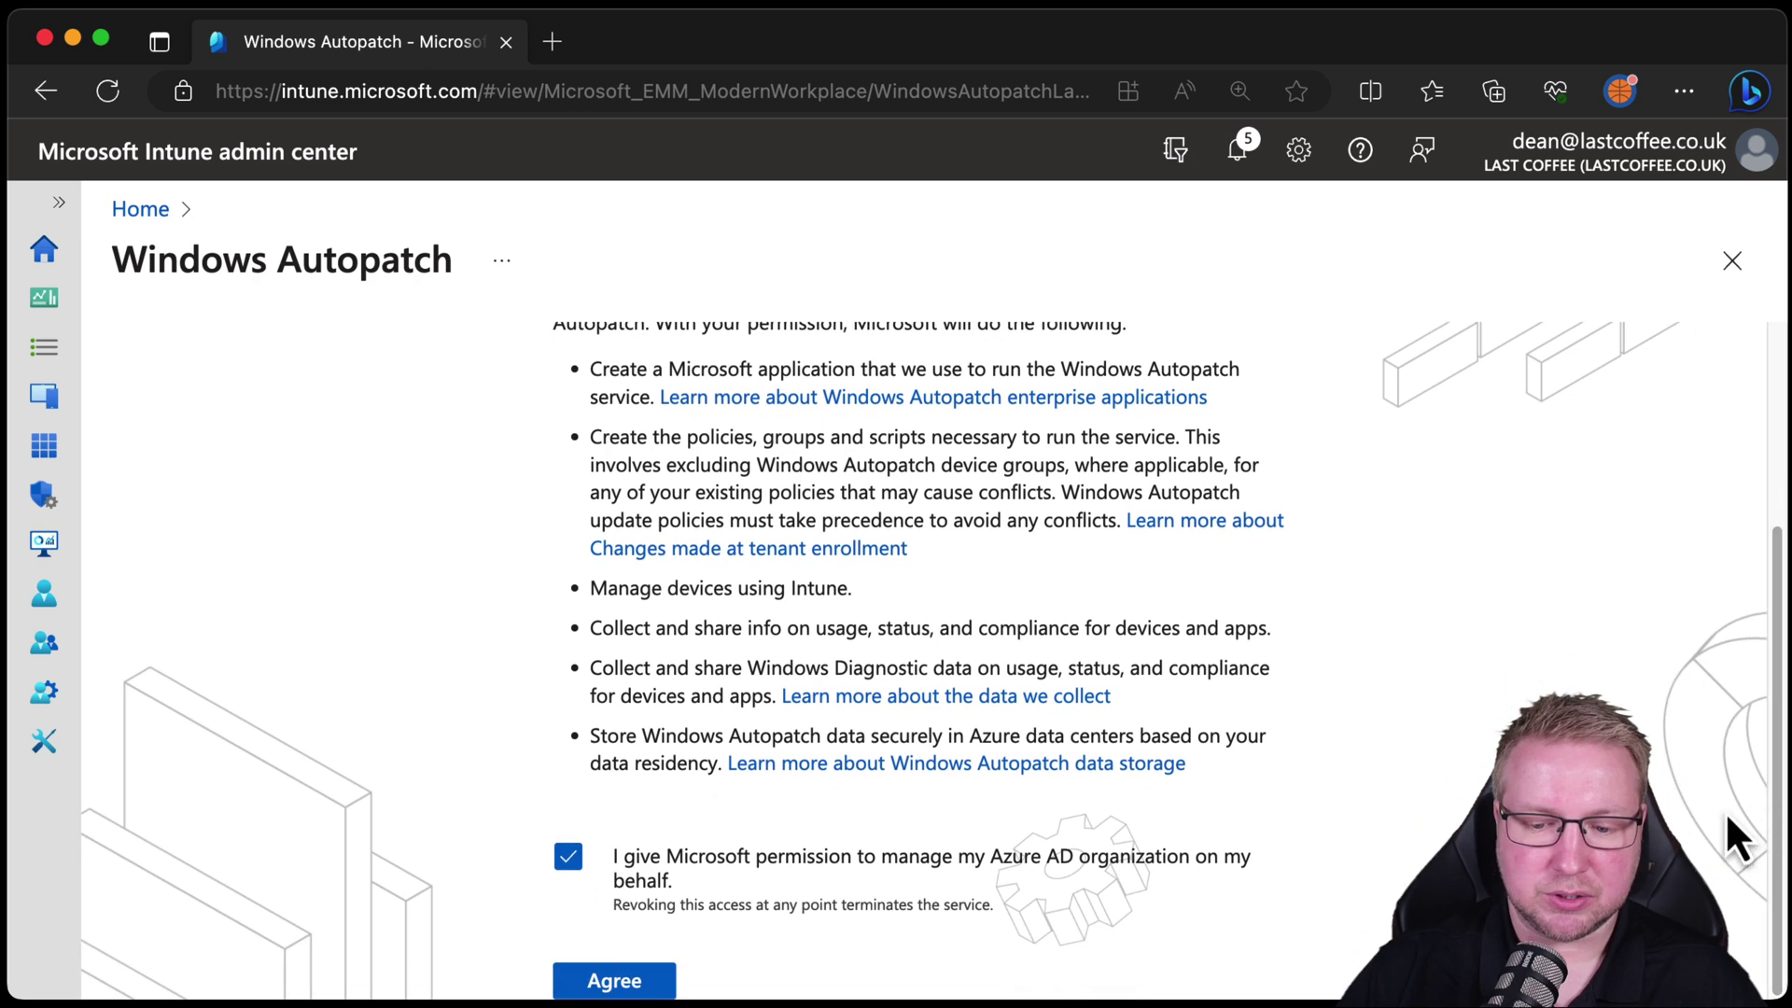
Step: Agree to the administrator access permissions and complete the Autopatch setup wizard
left_click(649, 987)
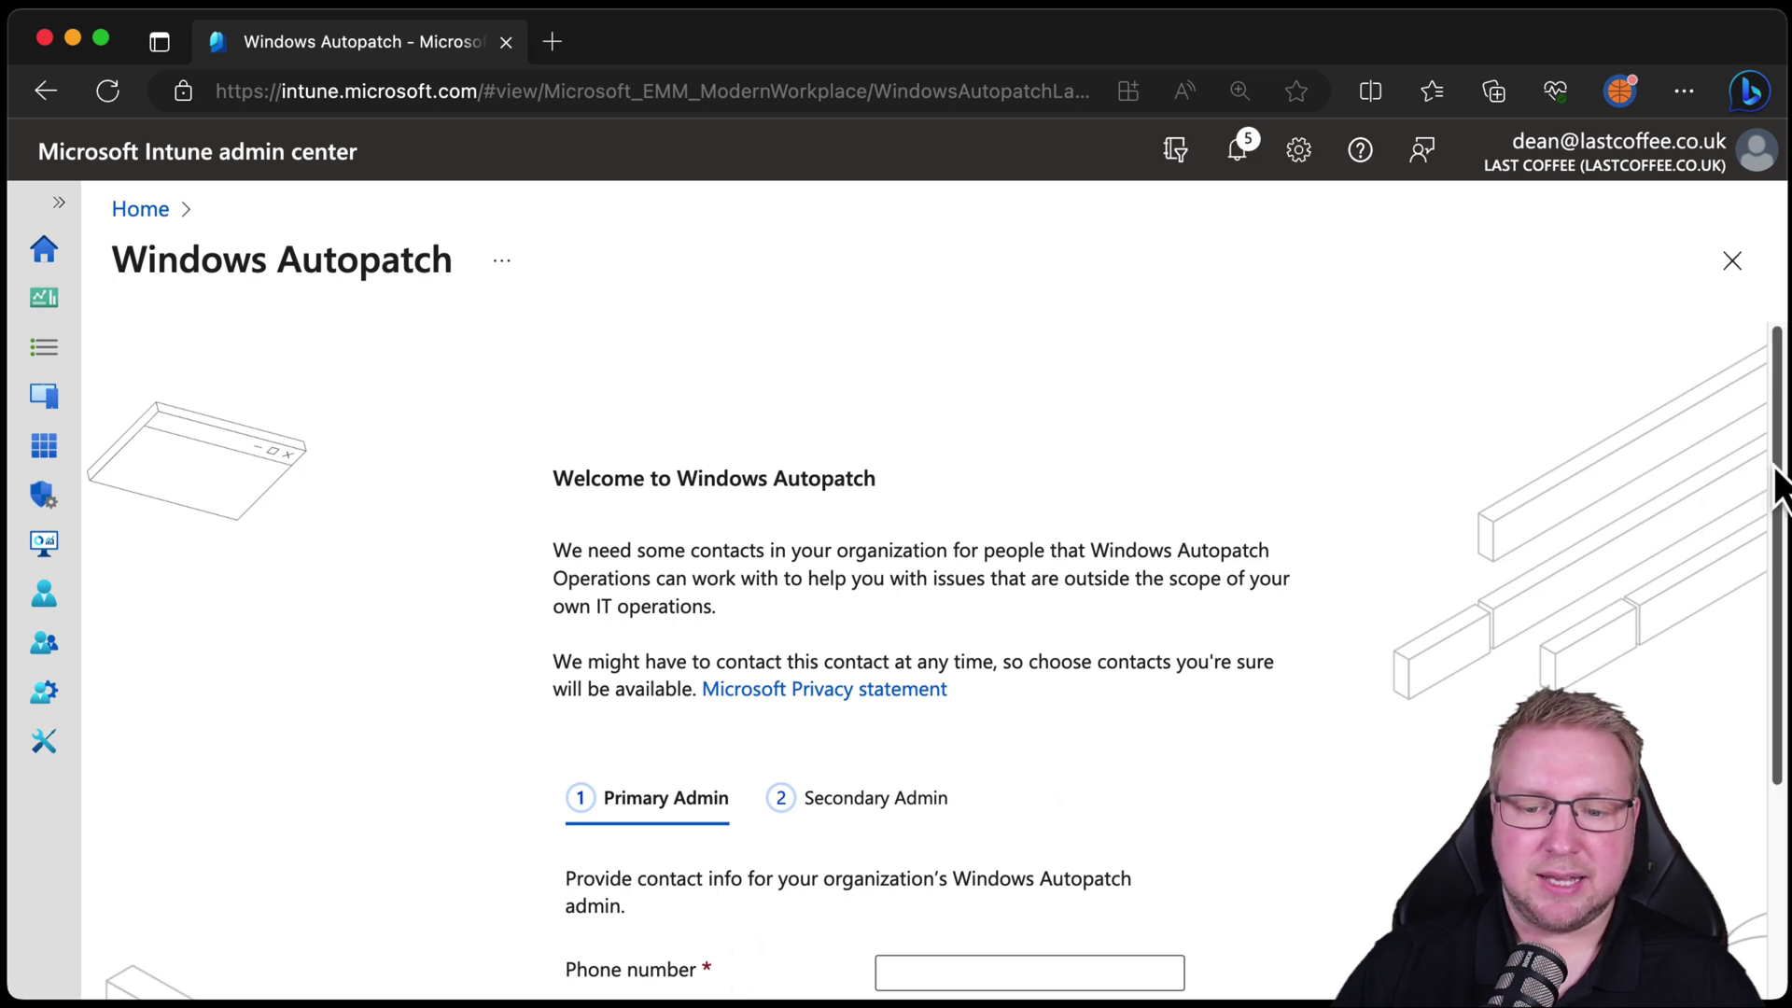
left_click_drag(1780, 485, 1783, 709)
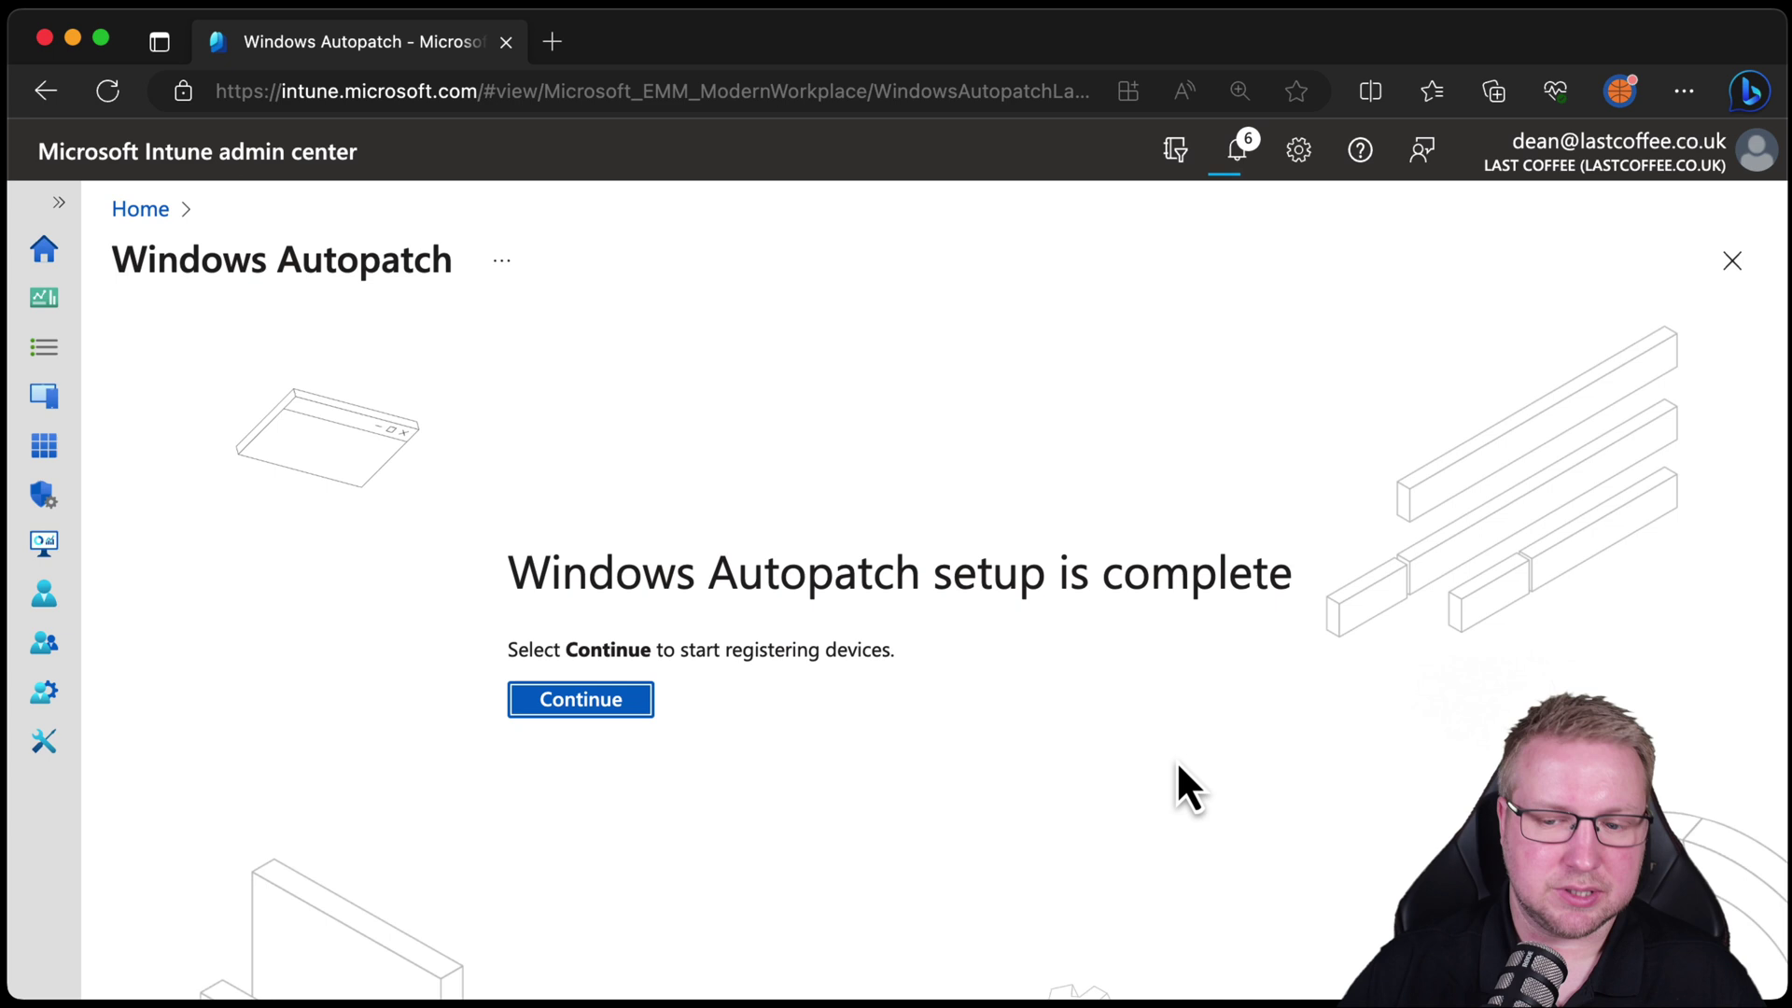
Step: Continue to device registration, refresh the empty Autopatch device list, then go to the Devices overview
left_click(620, 705)
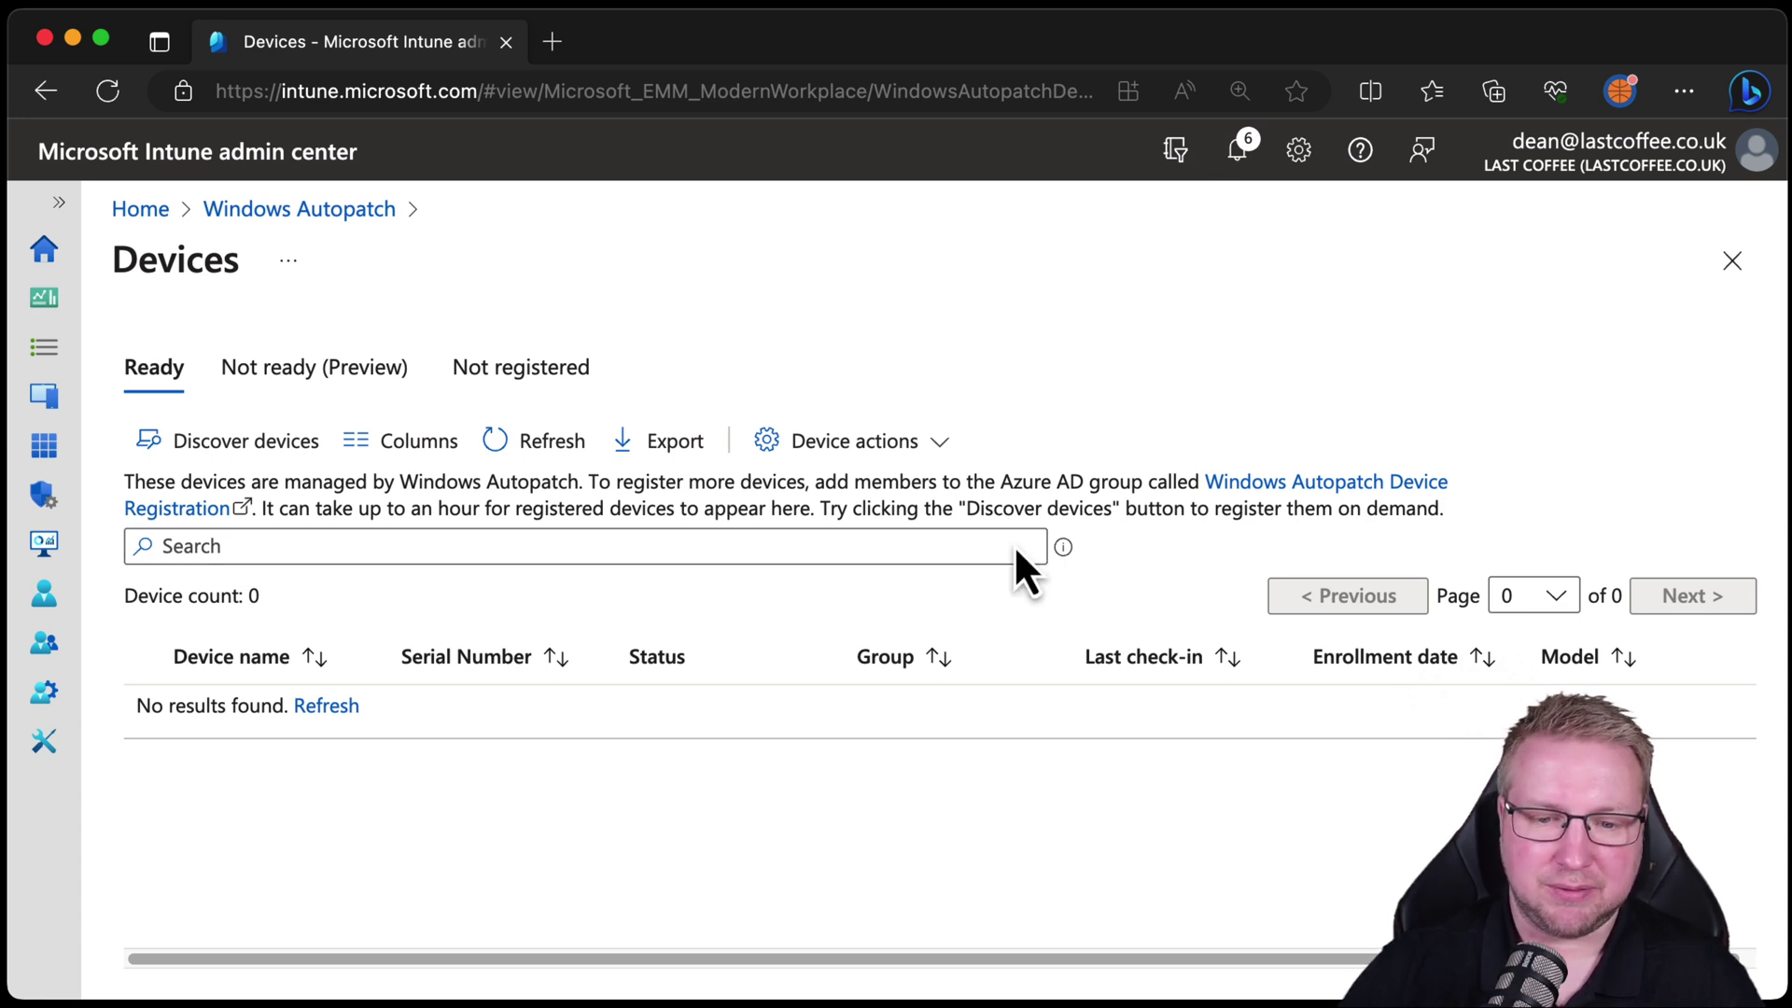
left_click(329, 715)
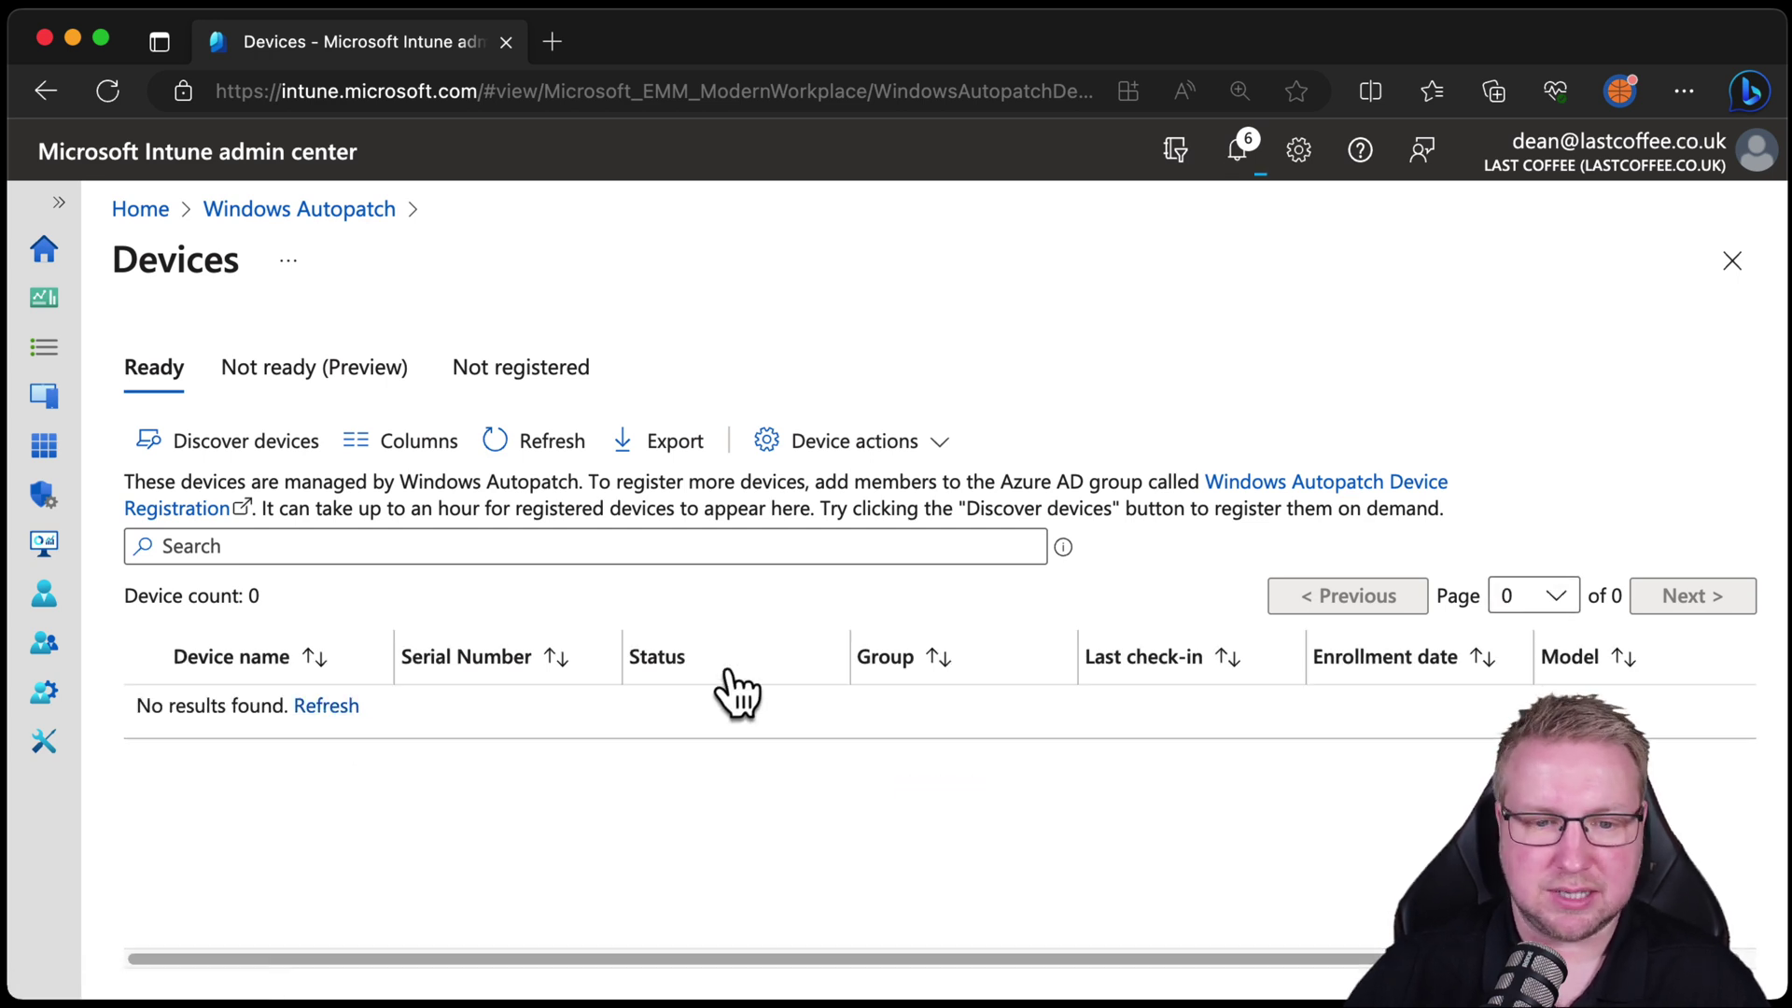
left_click(59, 204)
left_click(194, 412)
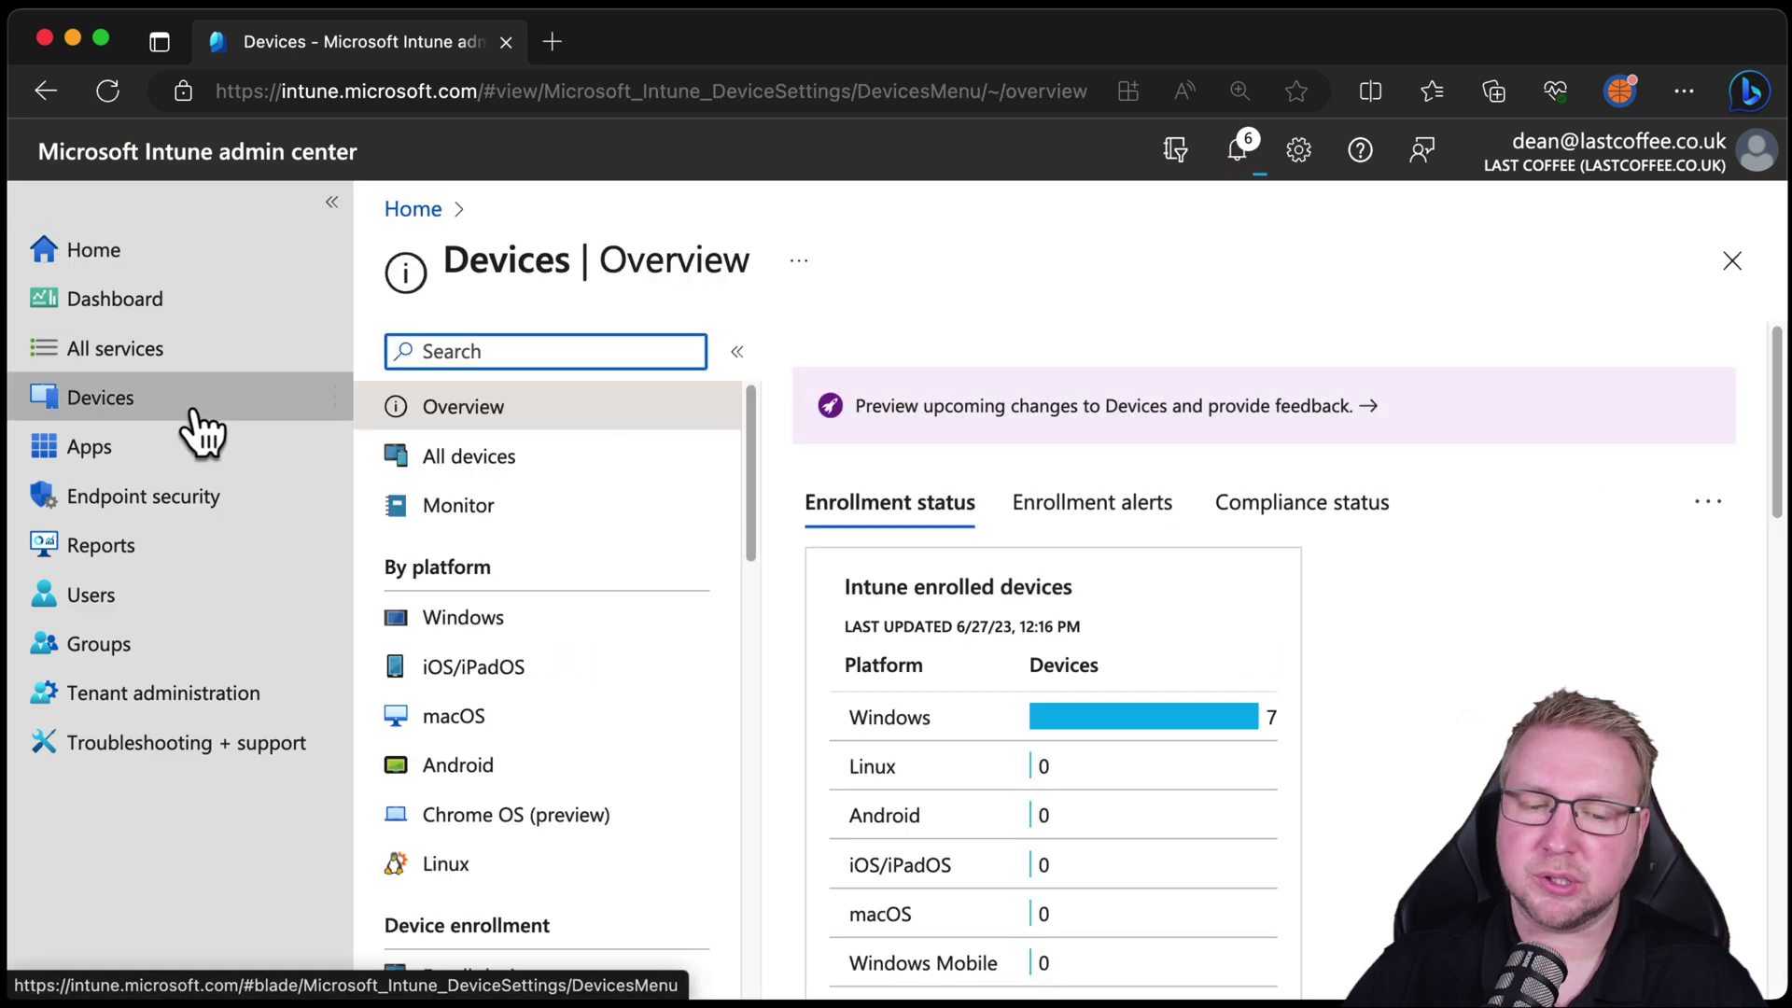
Step: Search All groups for 'autopatch'
left_click(187, 647)
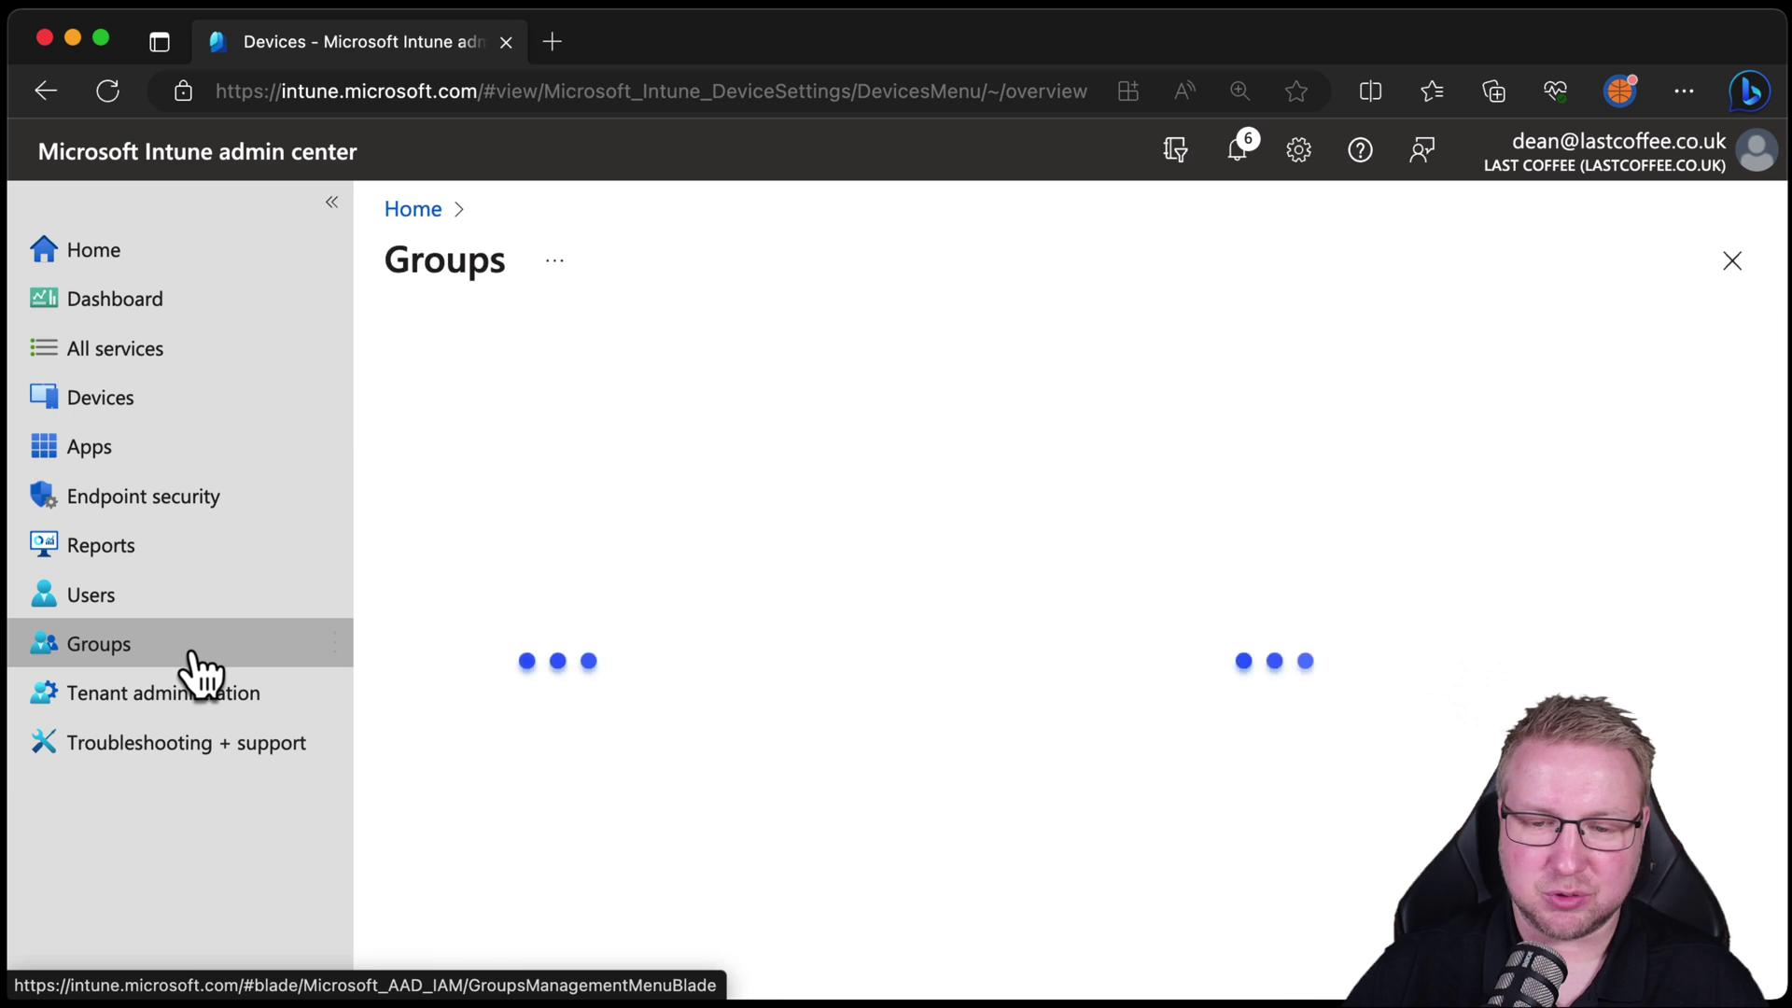
left_click(1007, 476)
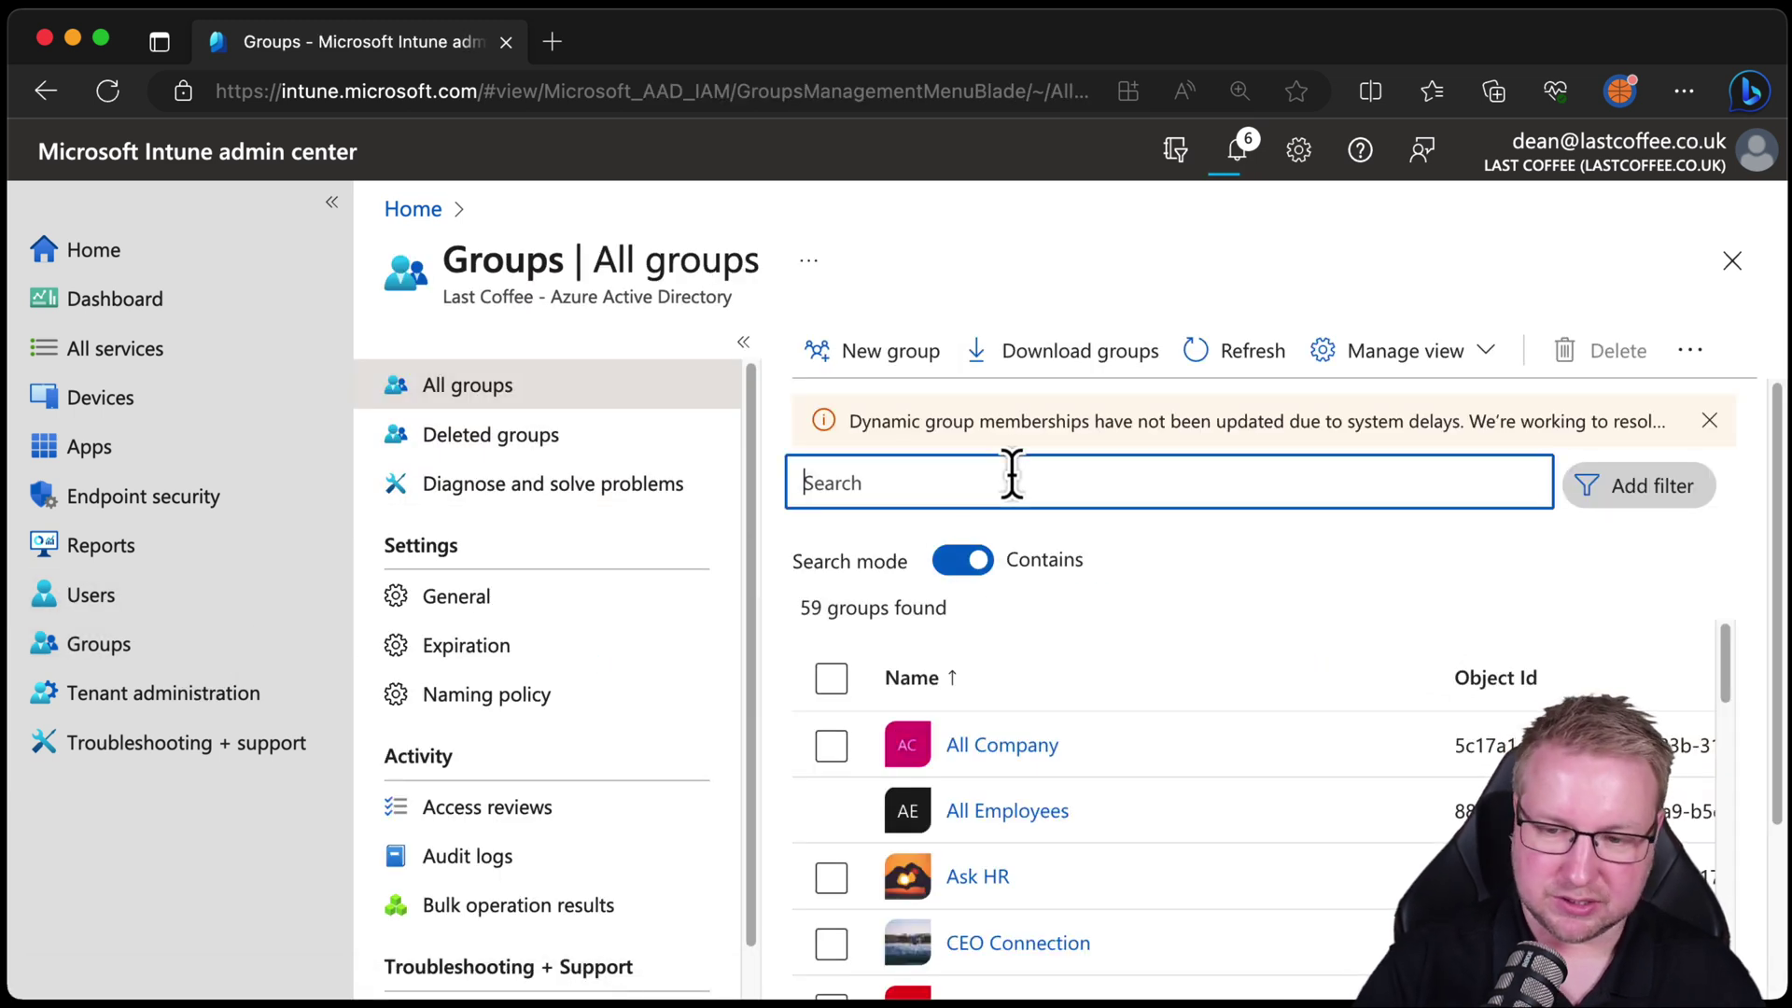
type("autopatch")
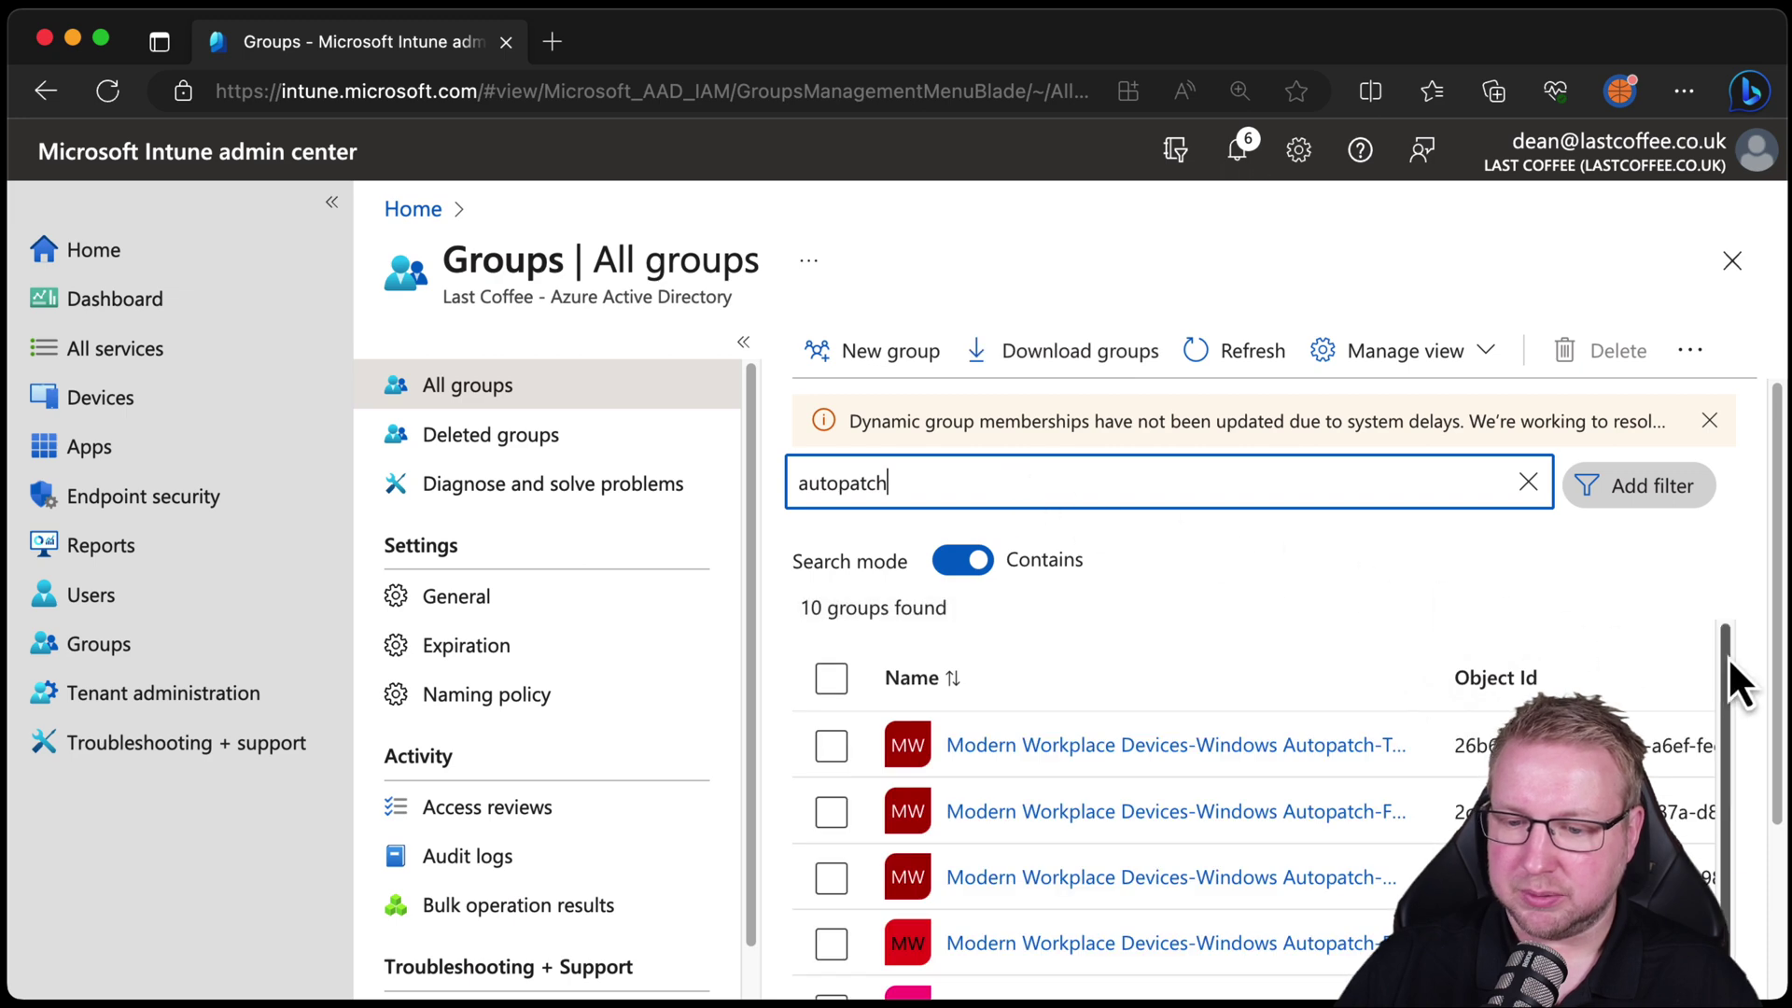
mouse_move(1728, 661)
left_mouse_down()
mouse_move(1726, 747)
mouse_move(1738, 665)
left_mouse_up()
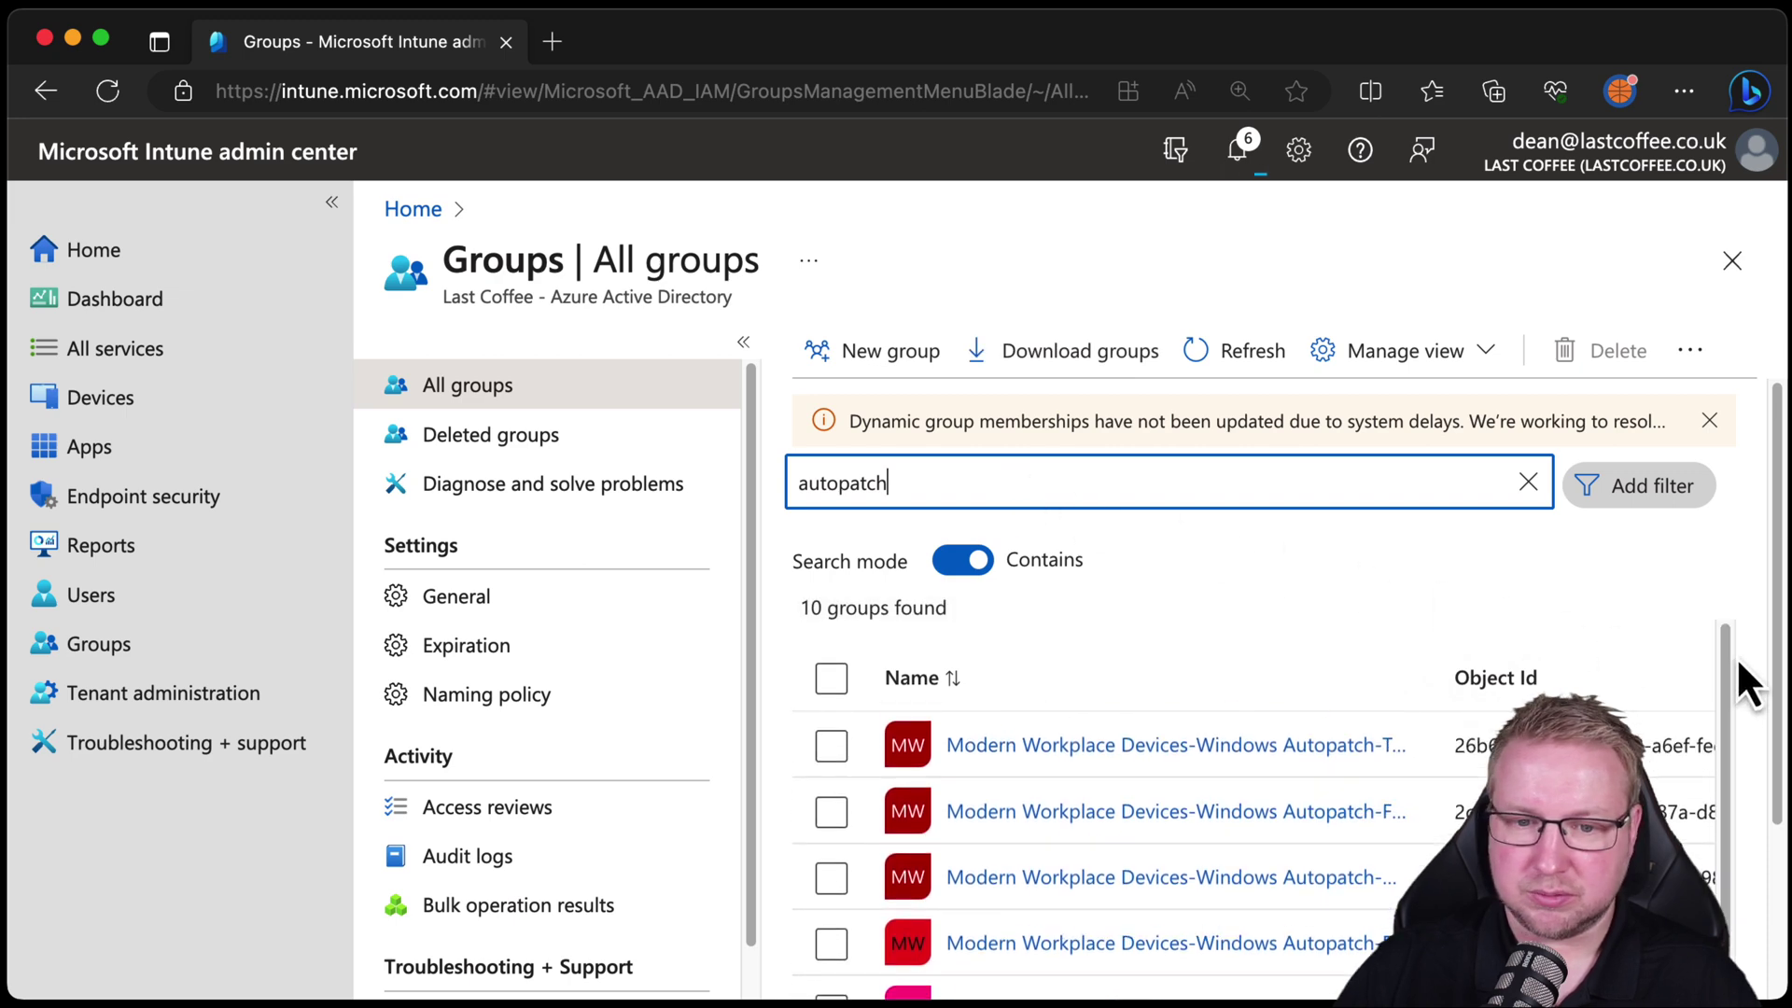
Step: Collapse both menus and widen the Name column to read the 10 matching group names
left_click(331, 203)
left_click(468, 344)
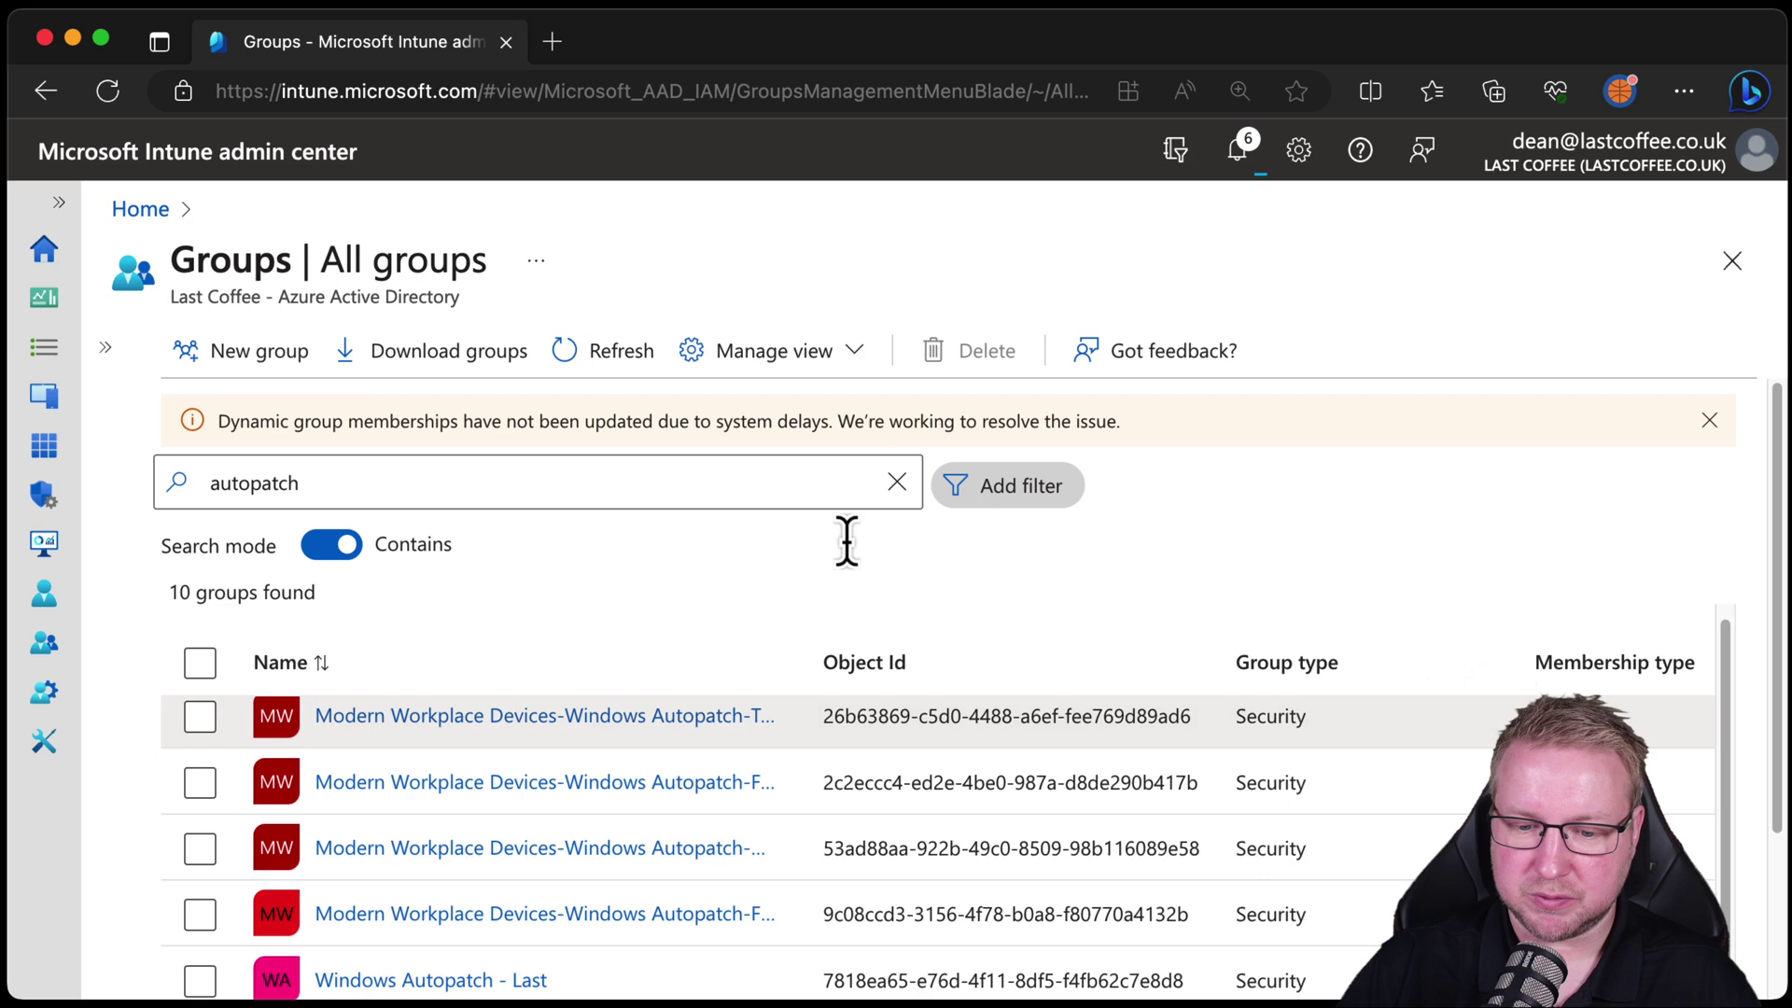
scroll(1356, 812, "down", 2)
scroll(1361, 812, "up", 1)
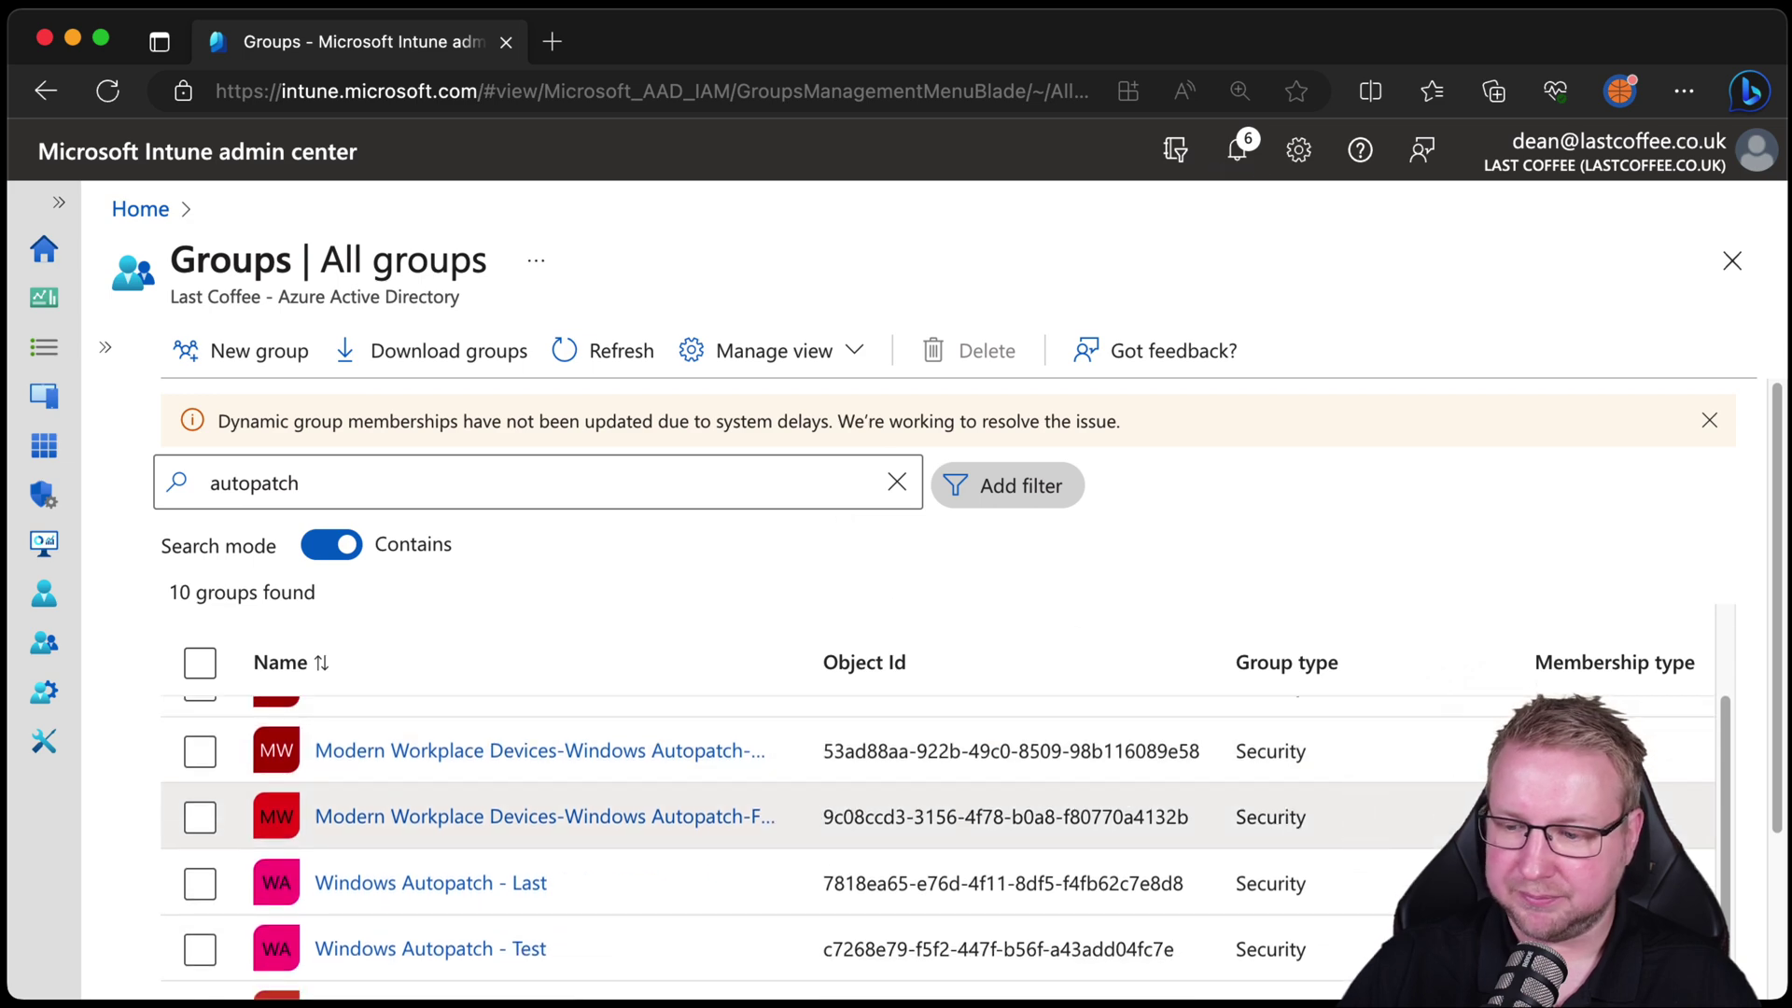
left_click_drag(1727, 783, 1732, 692)
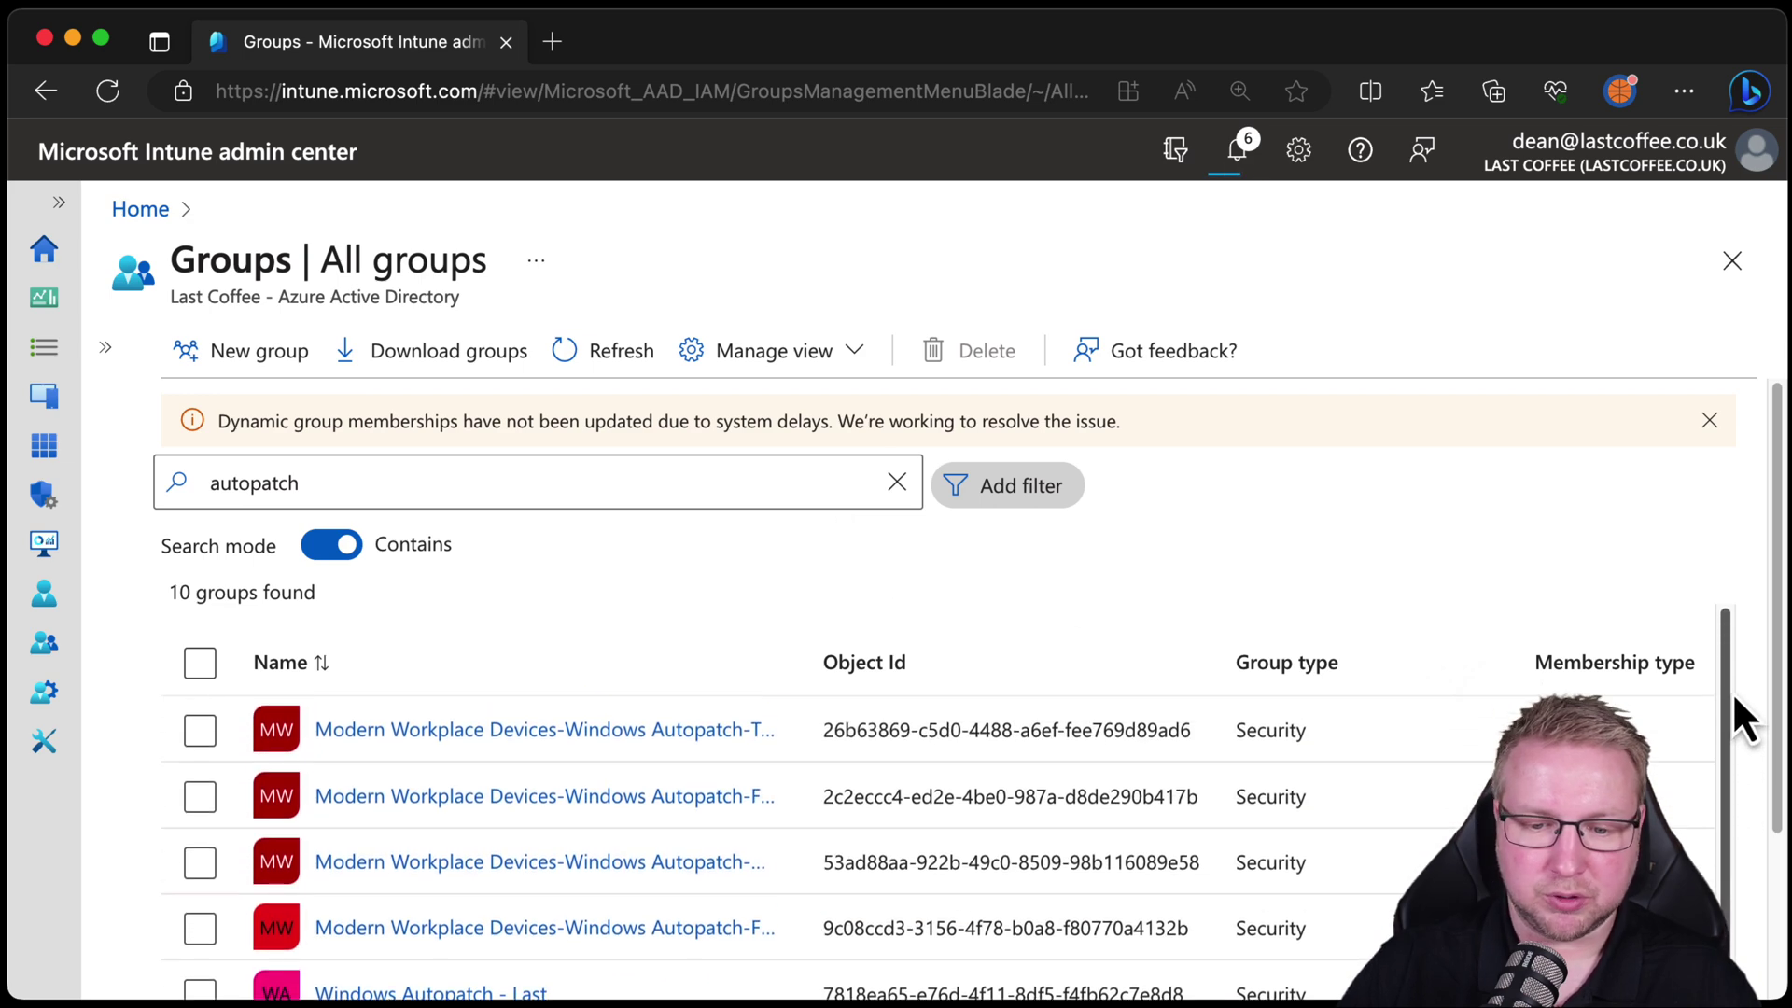
scroll(1422, 709, "down", 1)
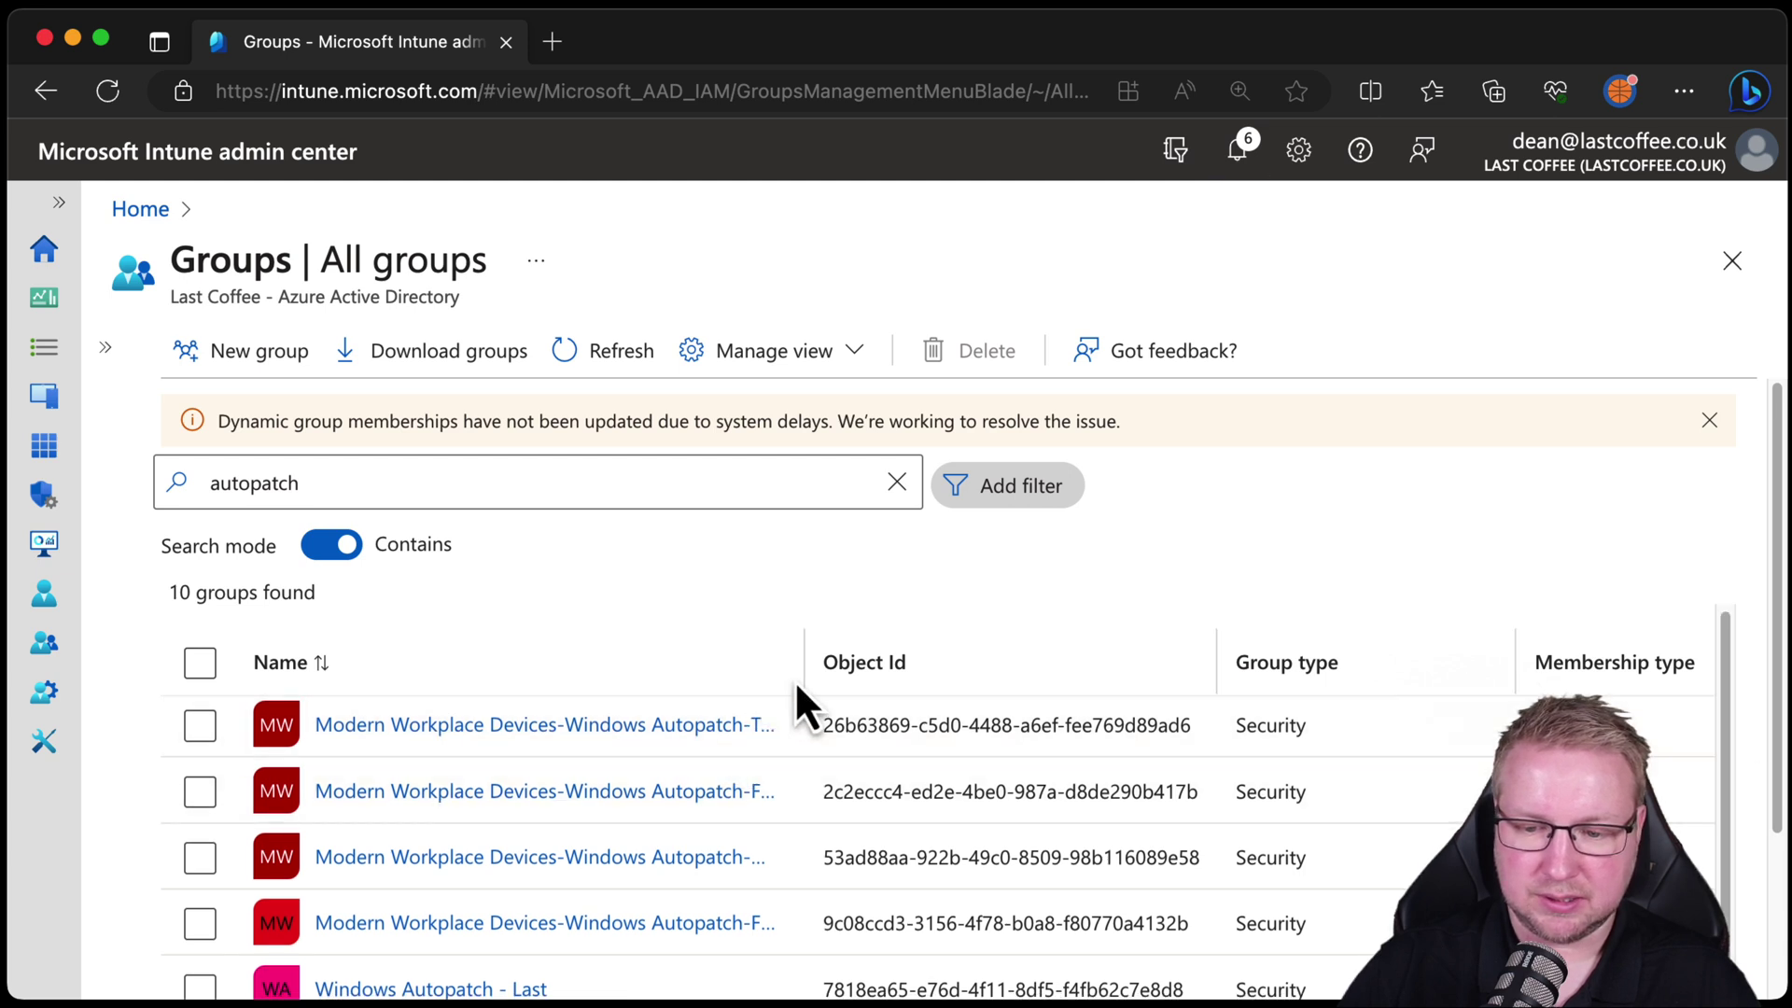
left_click_drag(805, 679, 944, 679)
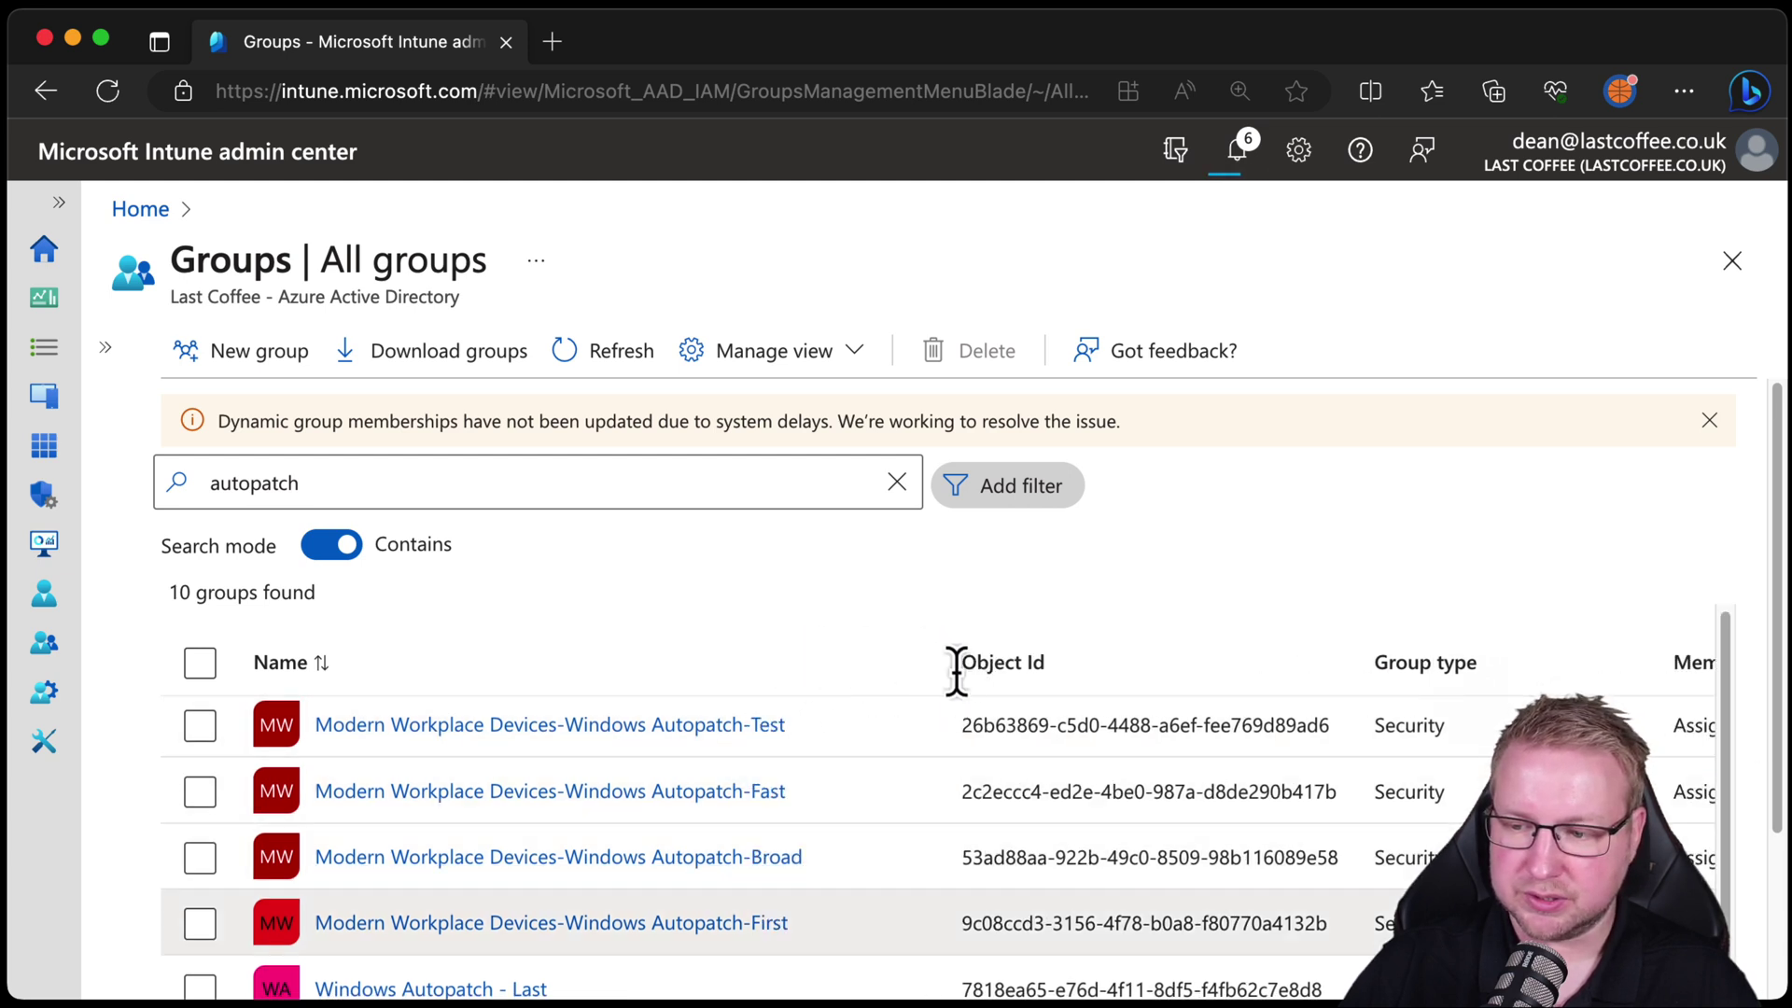
scroll(1718, 756, "down", 3)
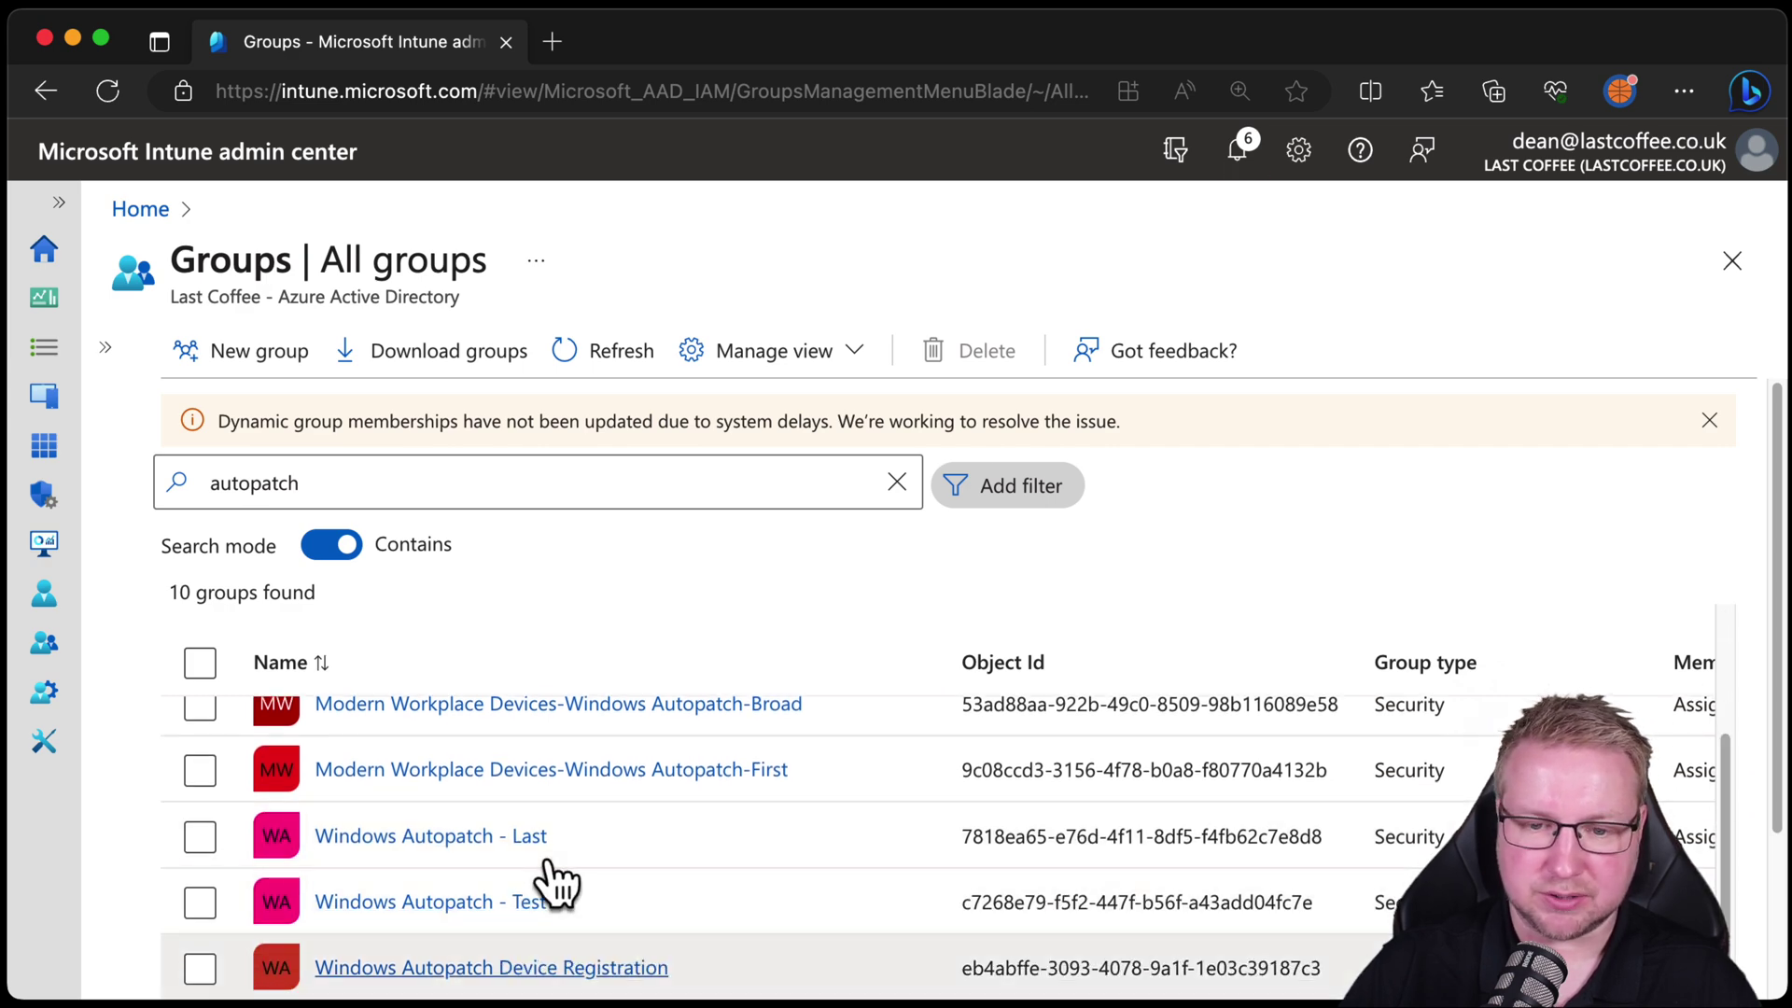
scroll(1317, 822, "left", 5)
scroll(1317, 821, "down", 1)
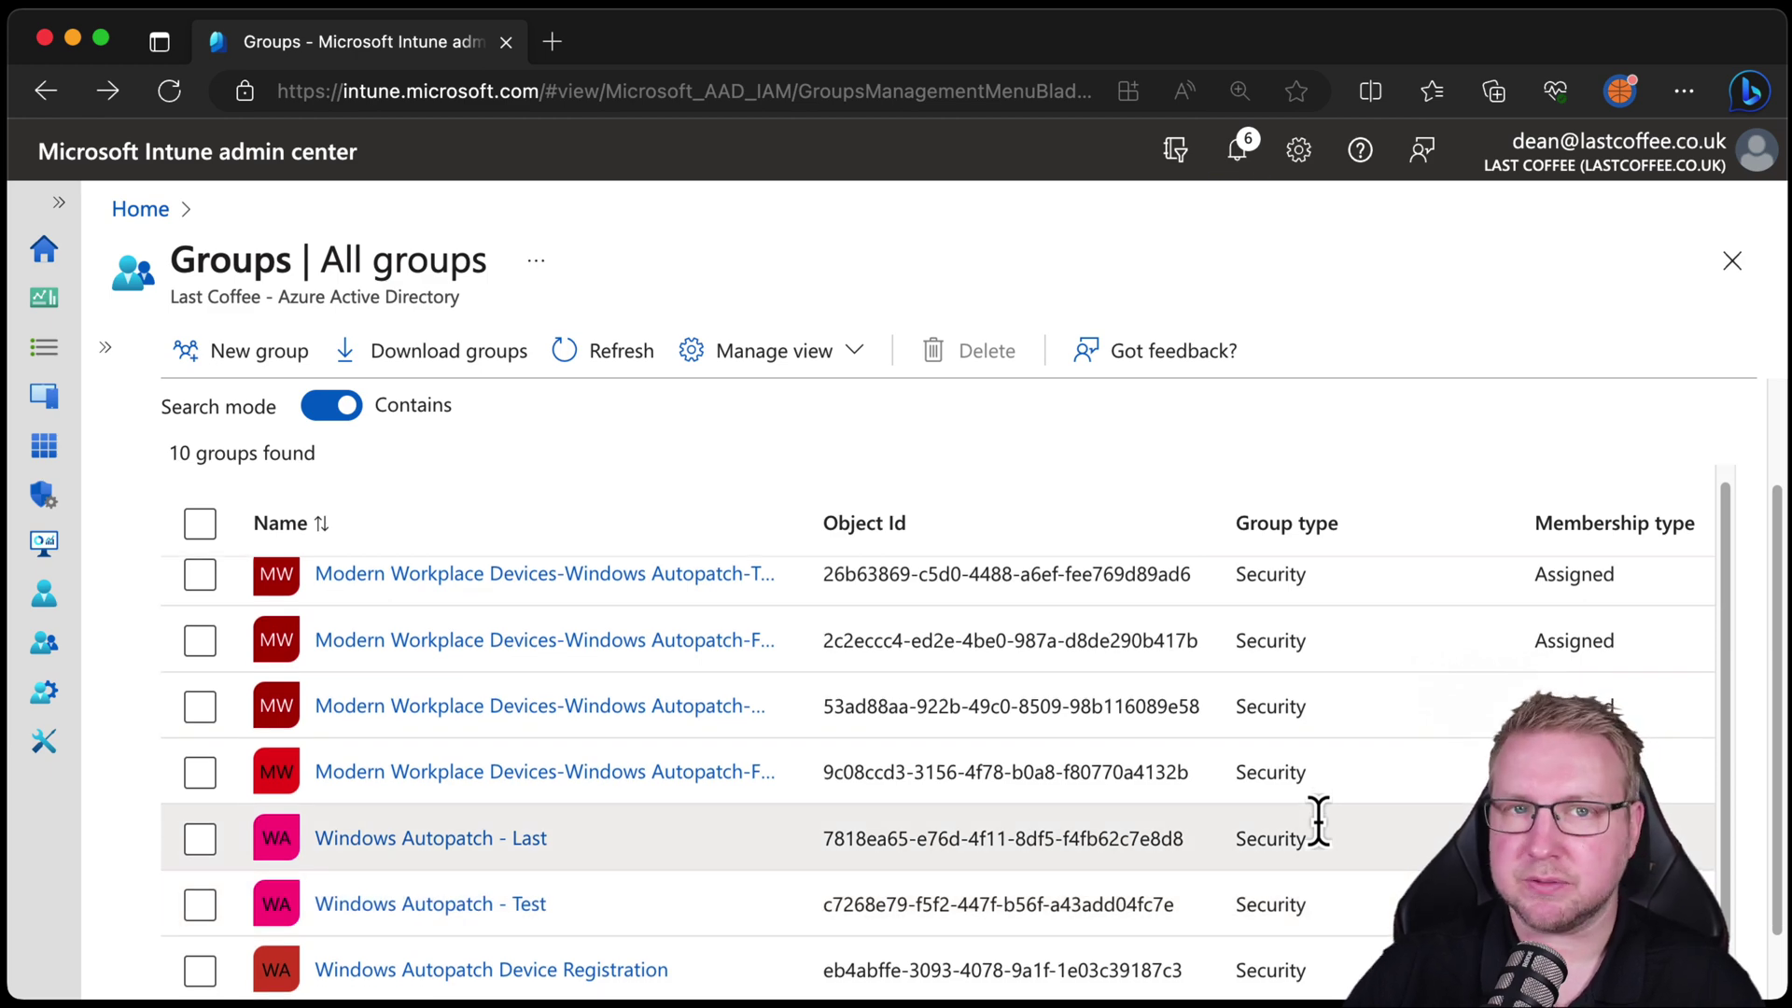
Step: Add AVM-055500-0, -1, -6 and -7 as members of the Windows Autopatch Device Registration group
scroll(1317, 821, "down", 1)
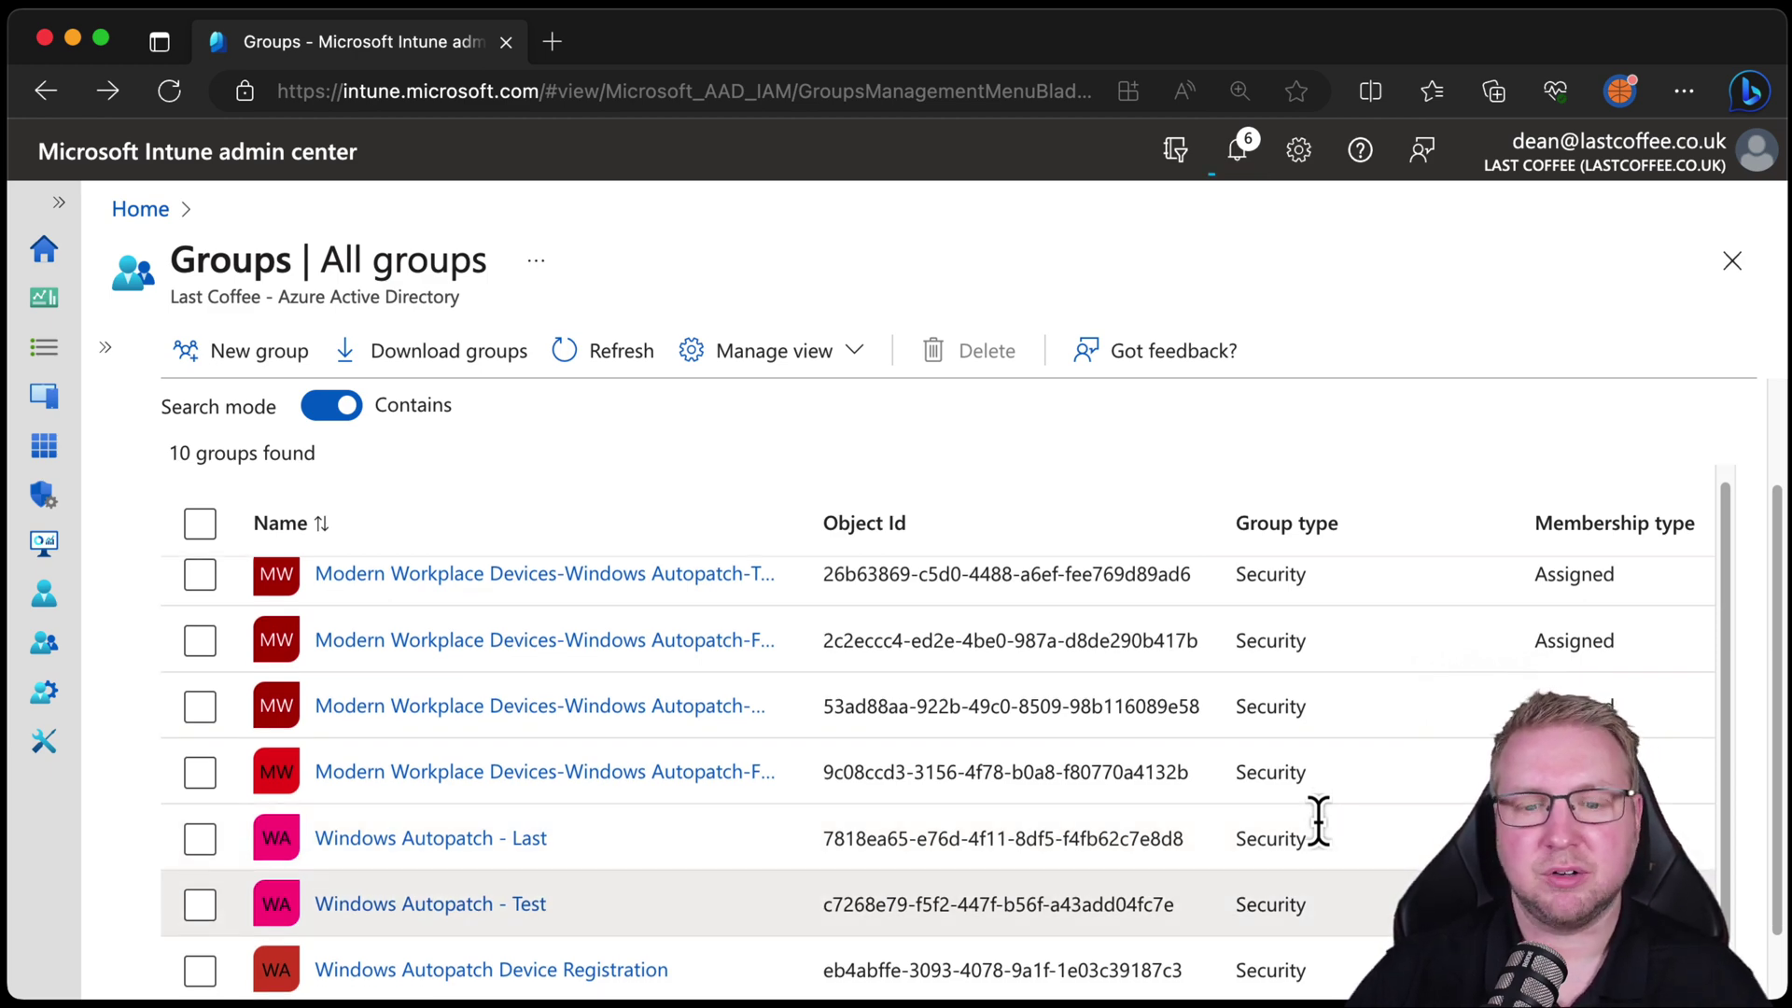
left_click(582, 976)
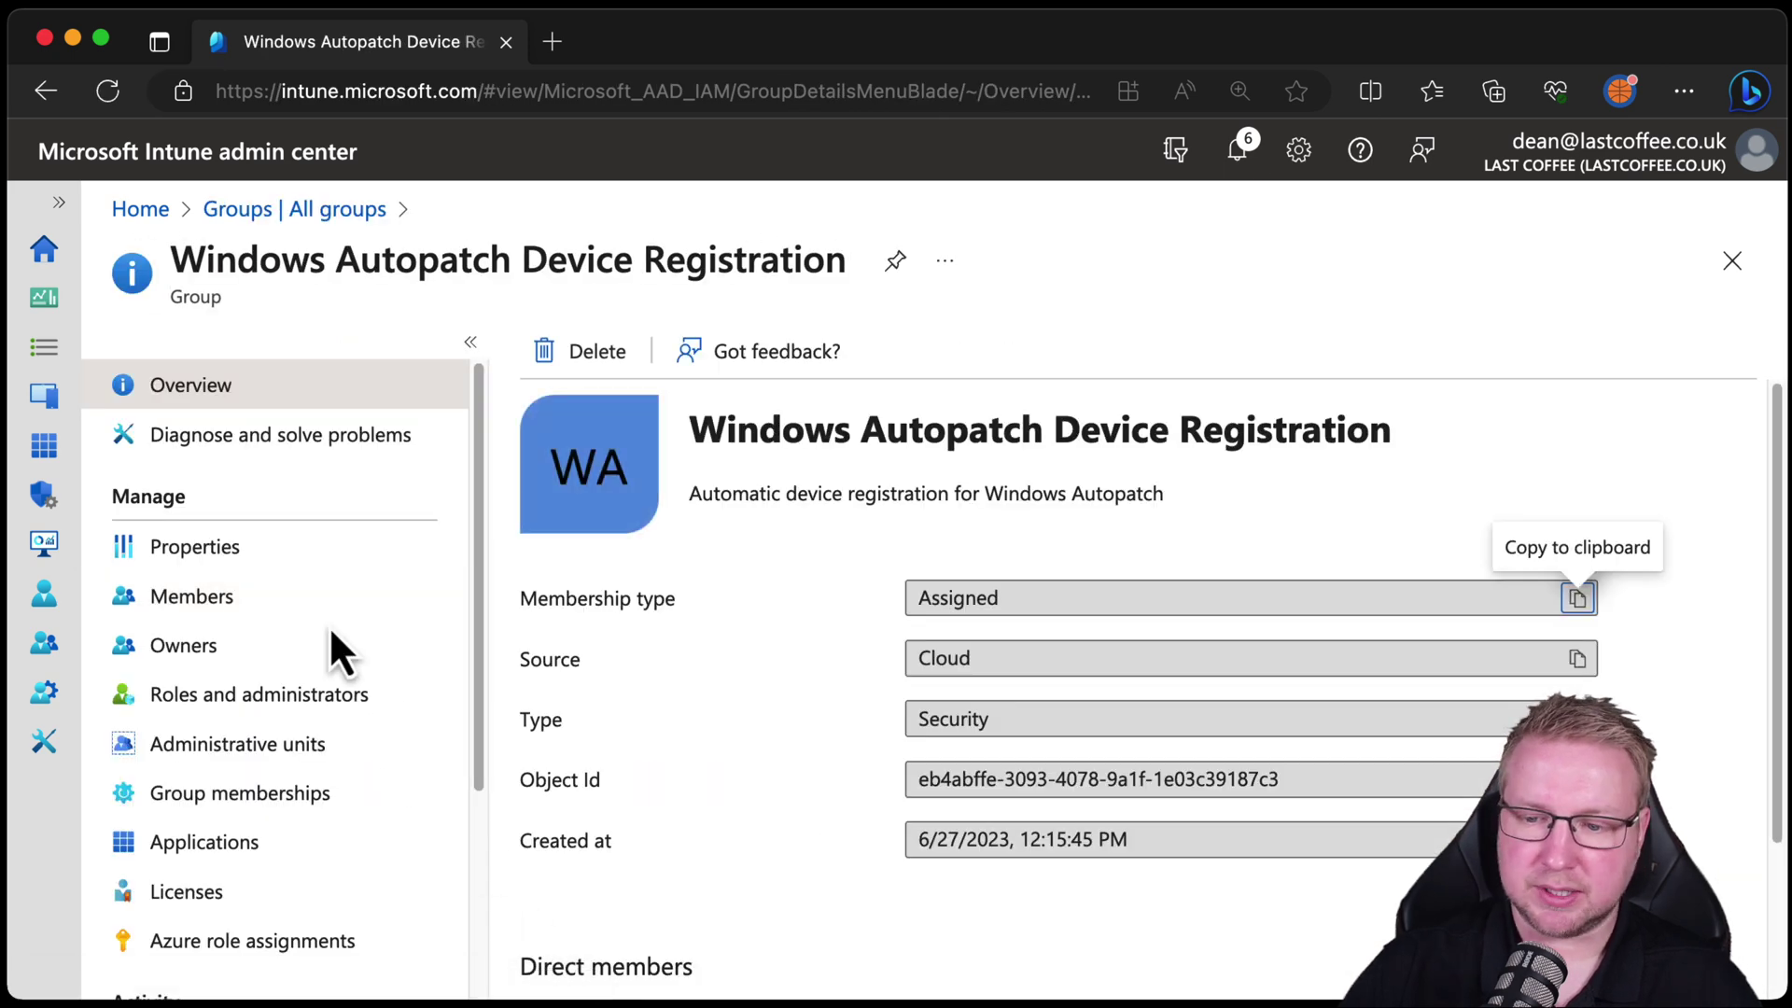
left_click(308, 605)
left_click(614, 353)
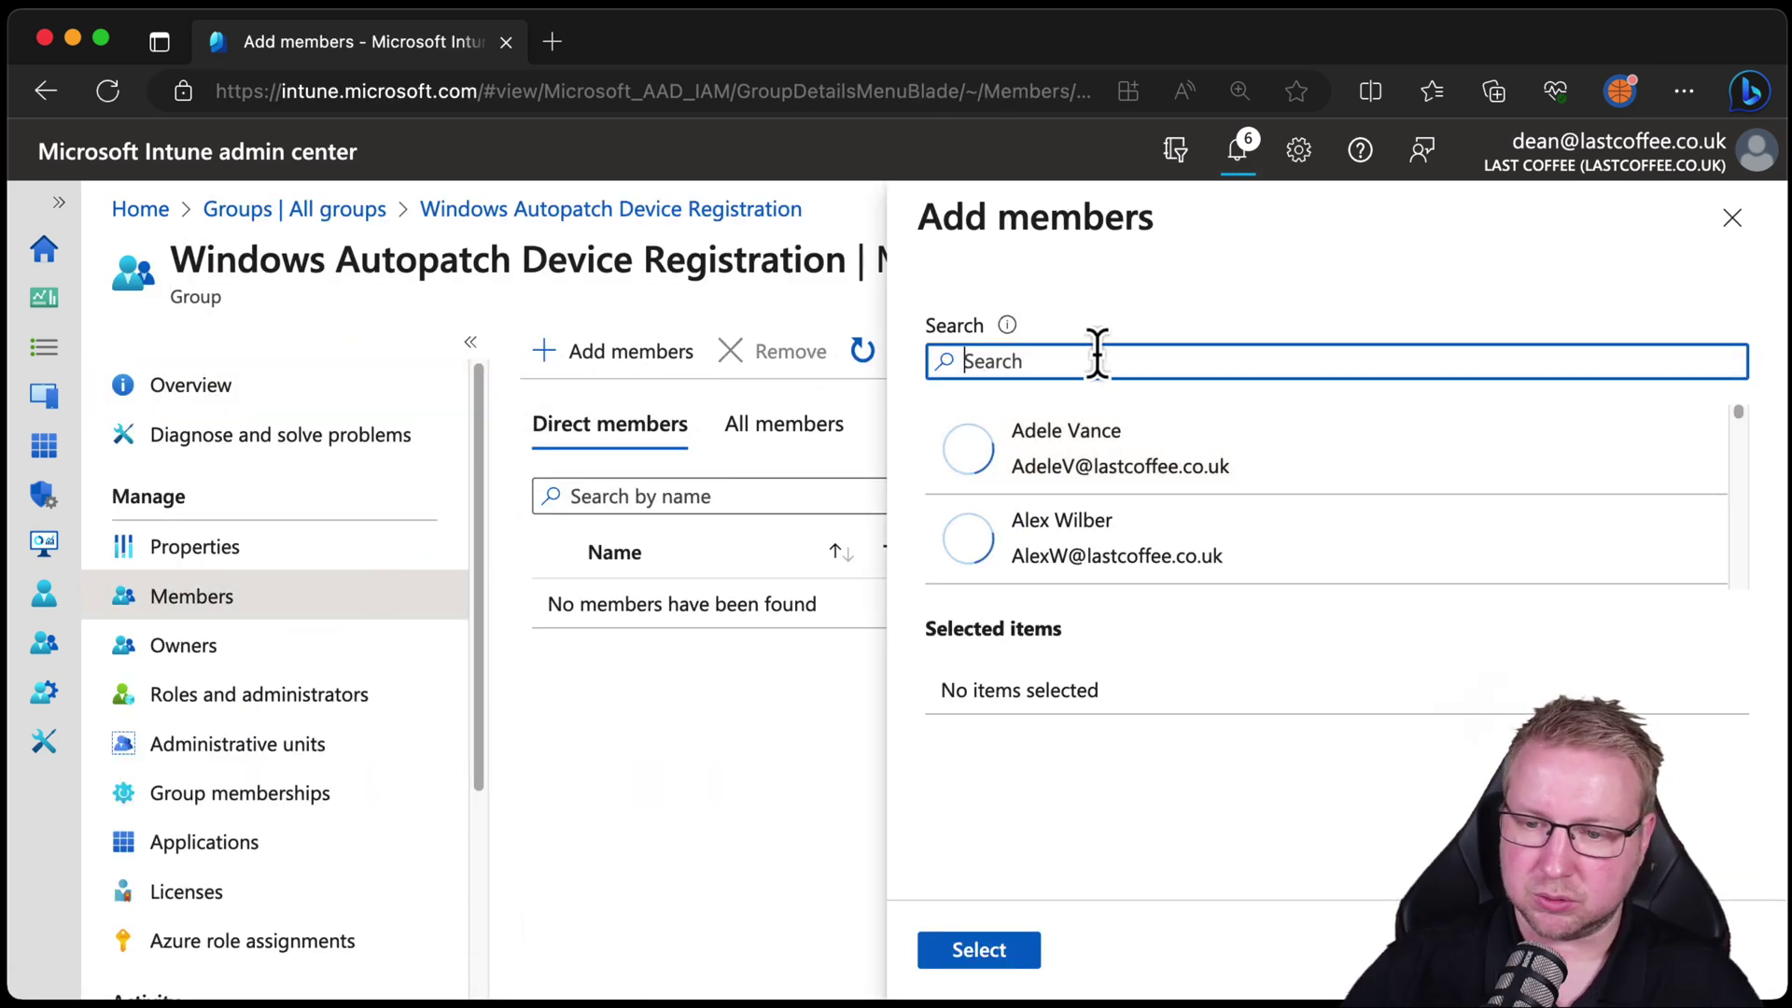
type("avm")
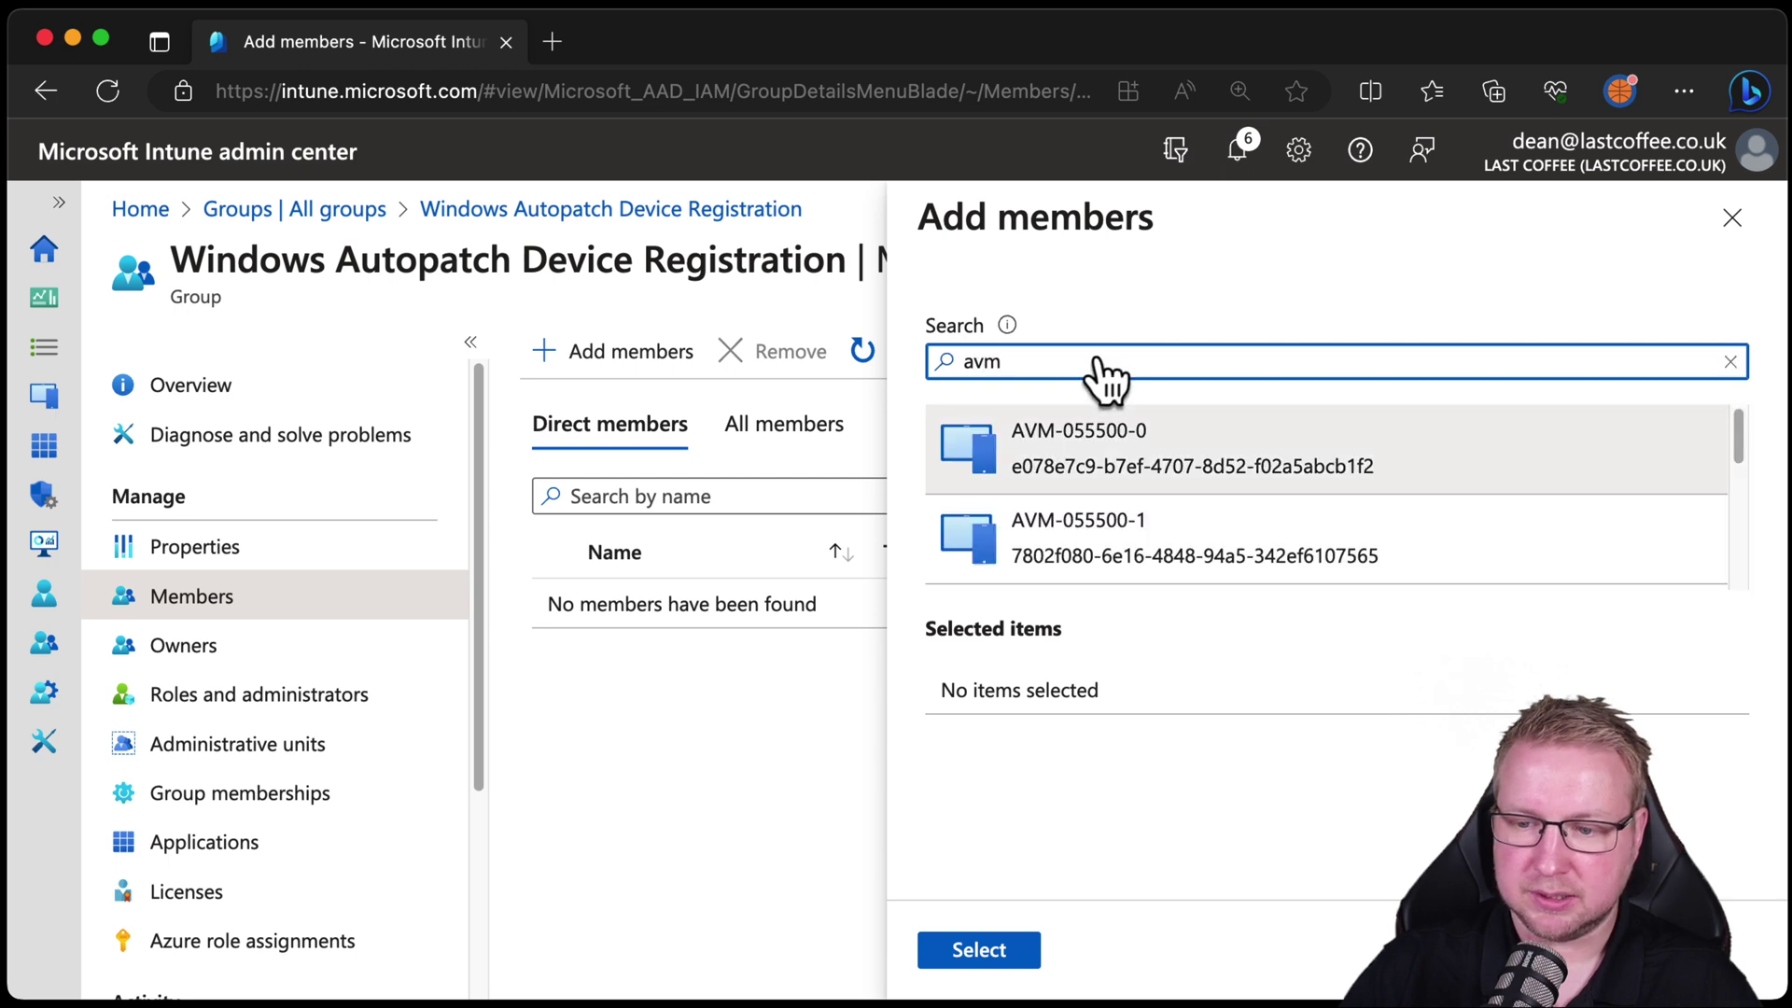
left_click_drag(1742, 441, 1741, 557)
left_click(1473, 508)
left_click(1443, 577)
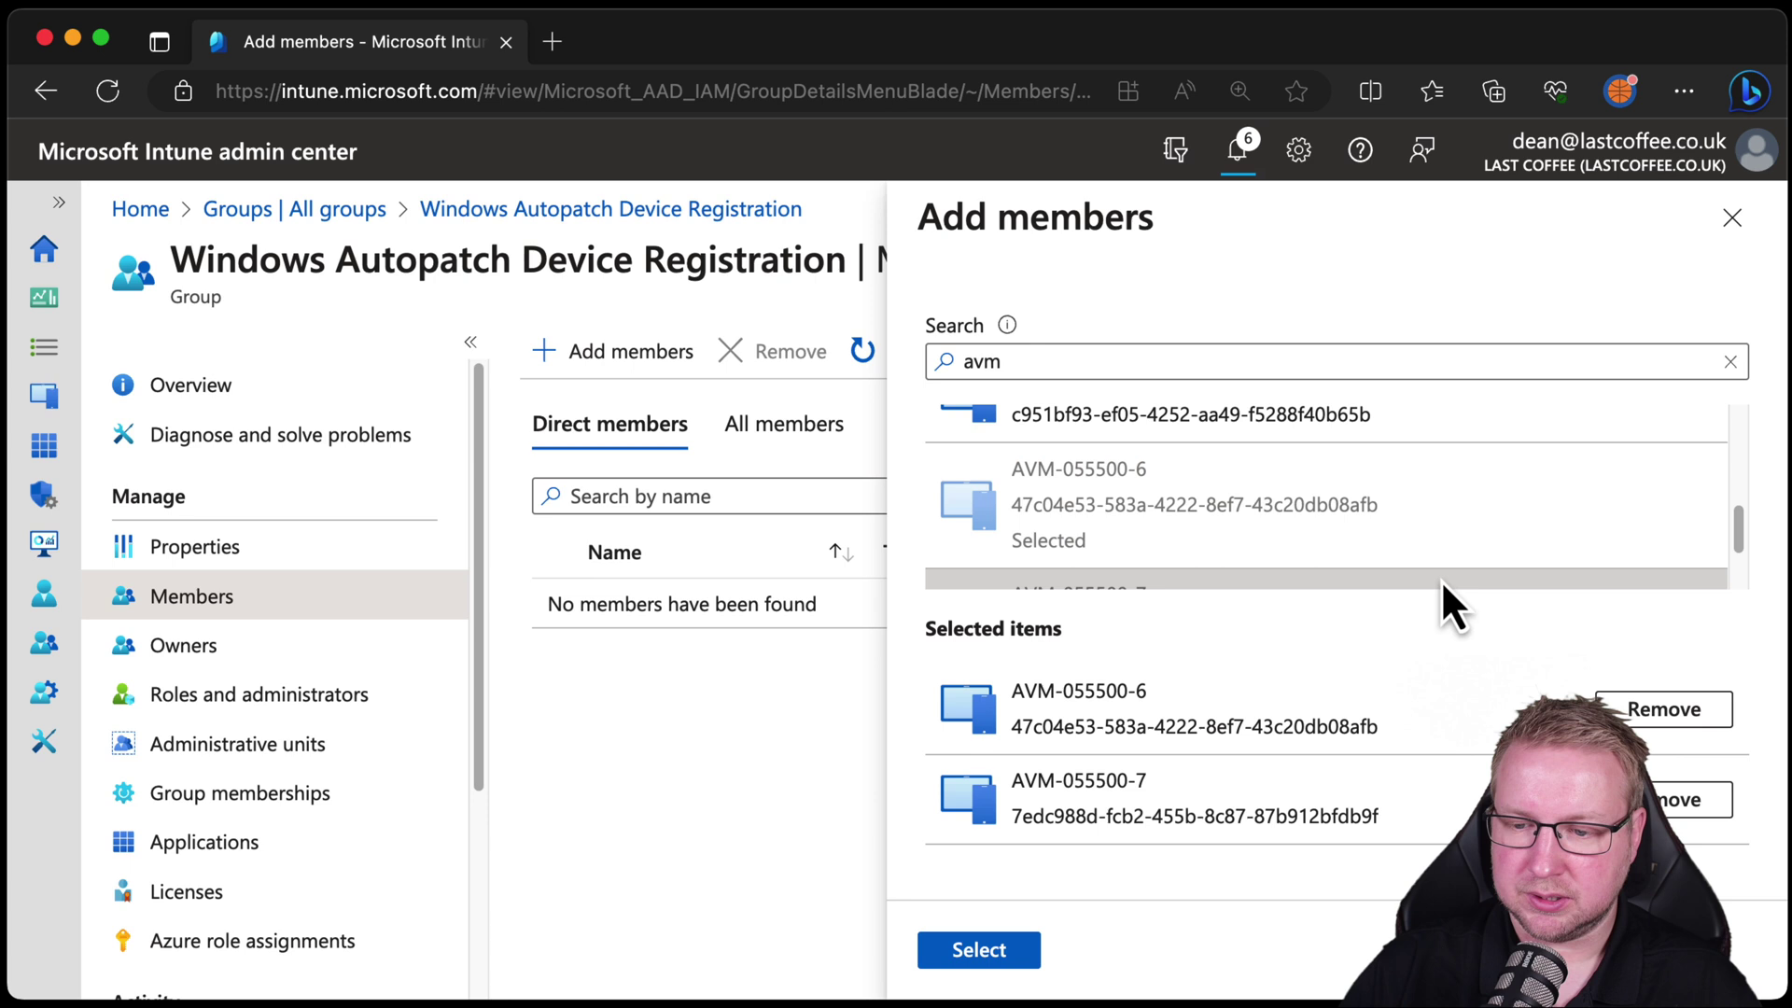
left_click_drag(1739, 534, 1735, 422)
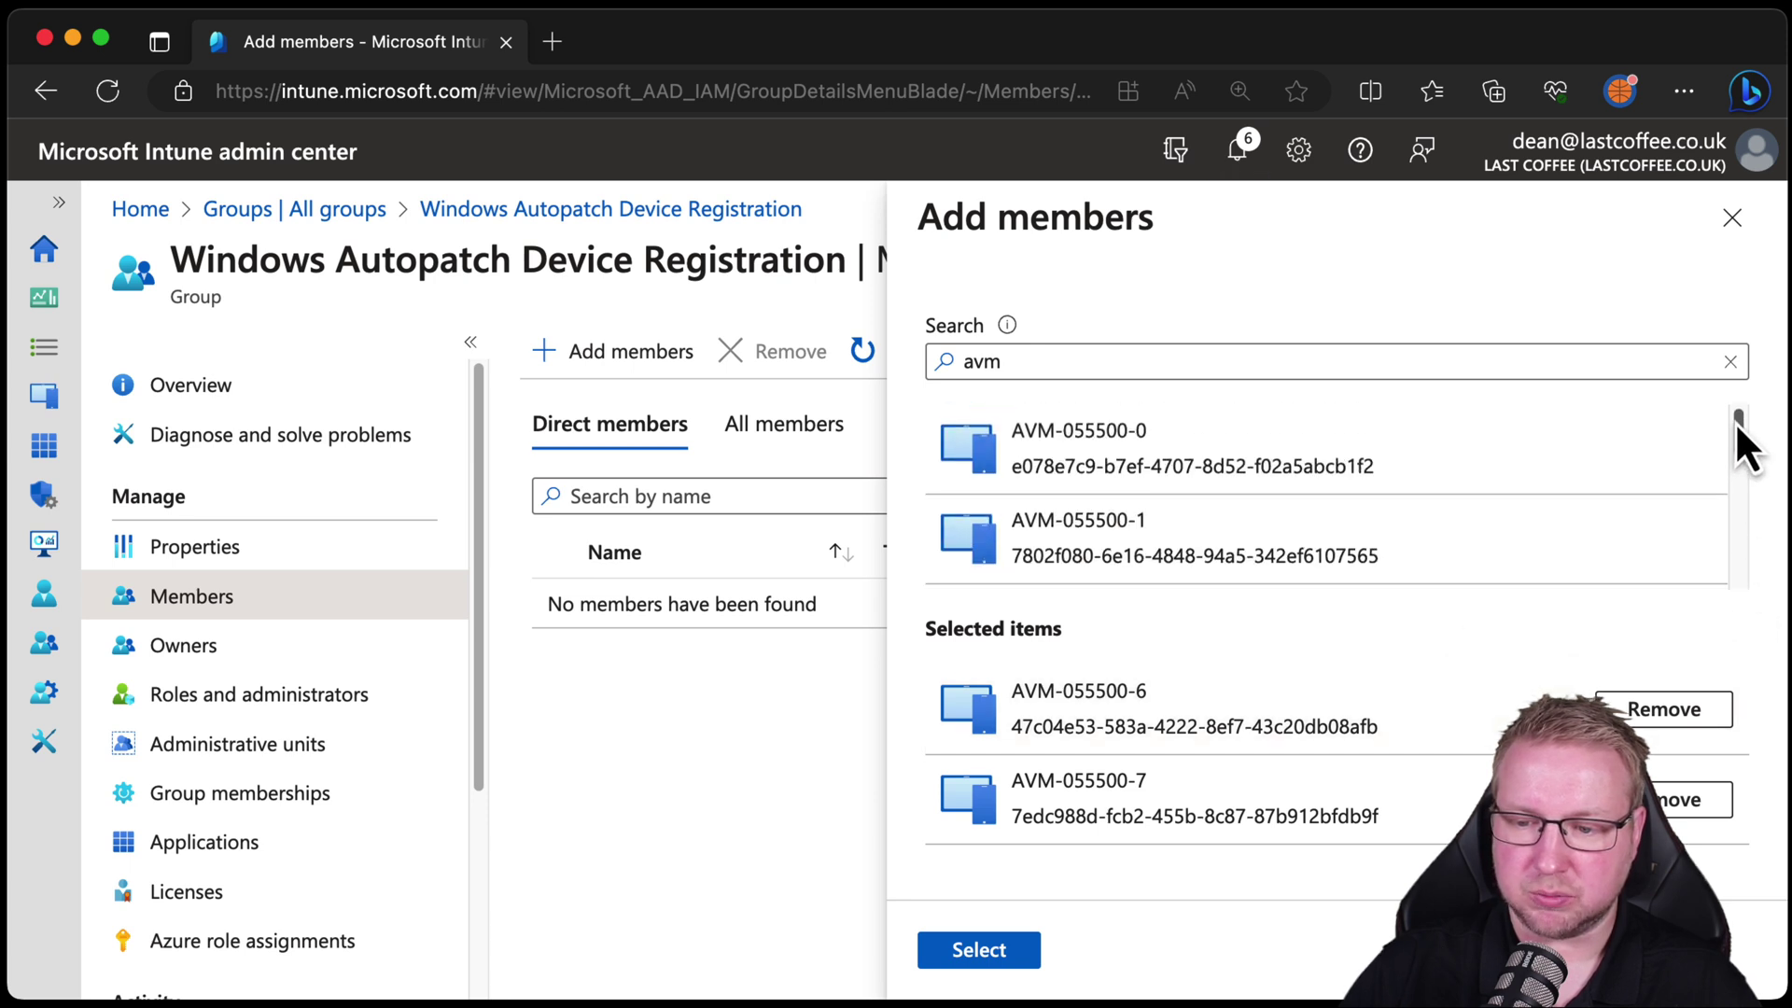
left_click(1403, 467)
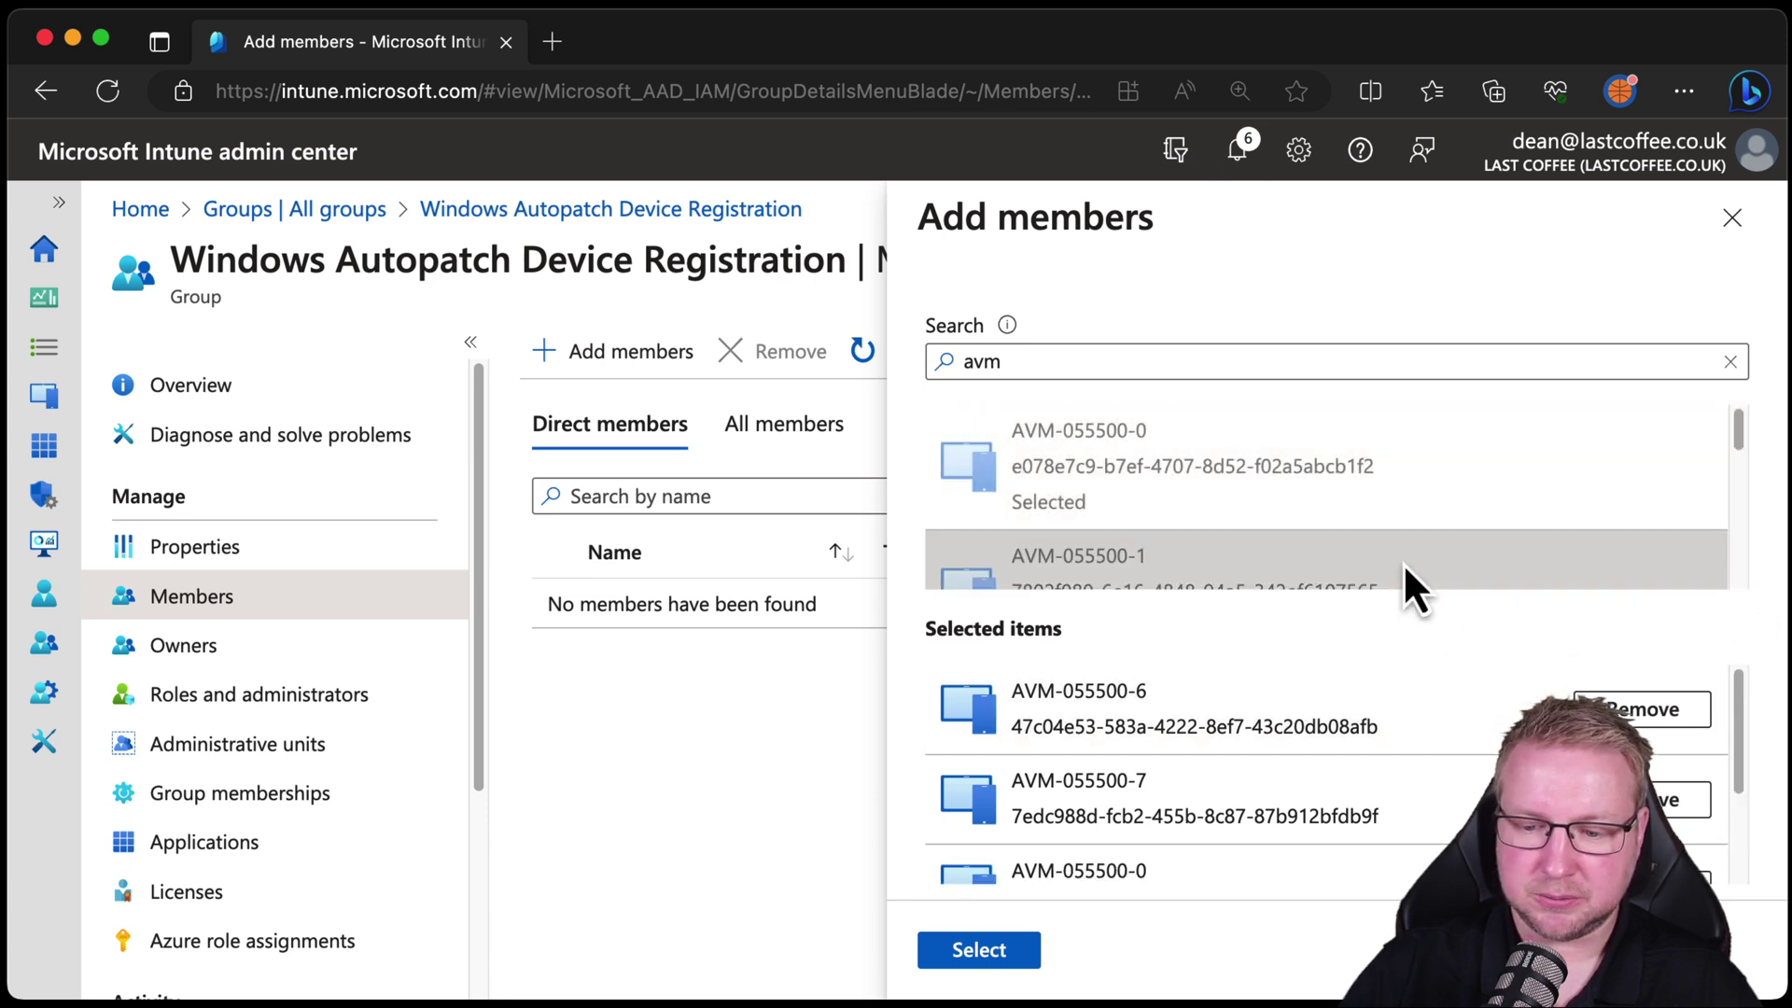
left_click(1403, 569)
left_click(980, 951)
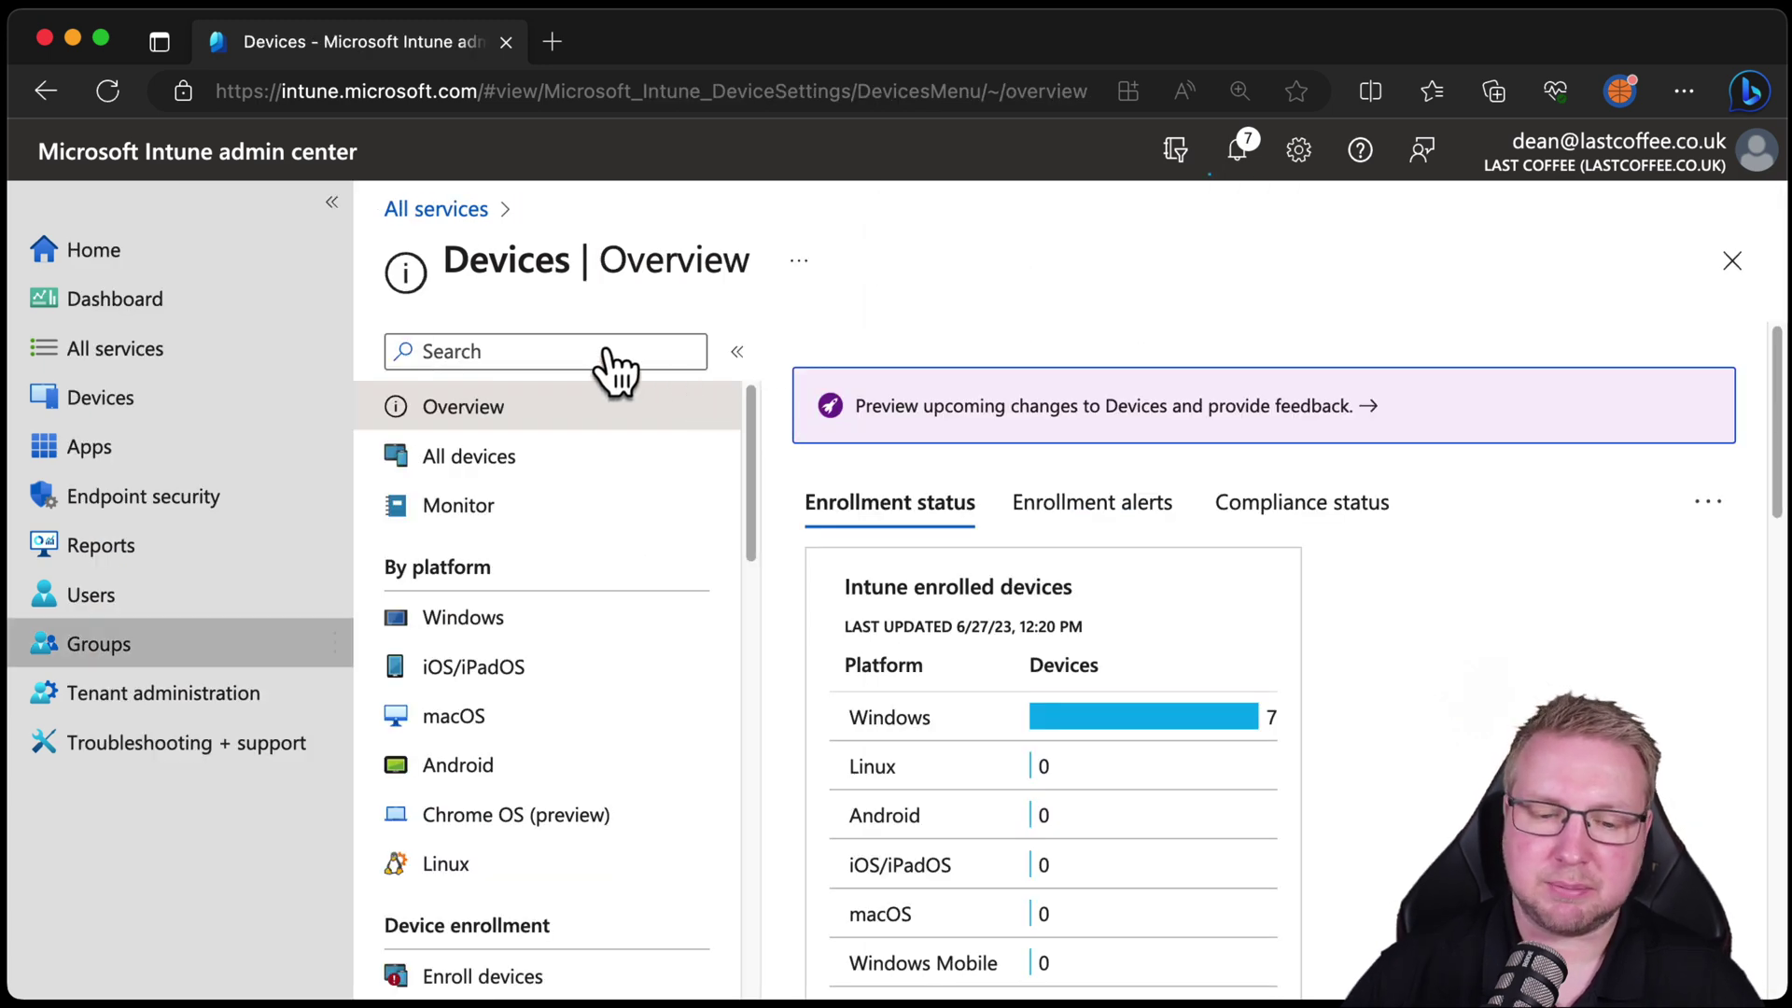
Step: Return to Autopatch tenant enrollment and continue to the Devices list, which shows 0 Ready devices
left_click(174, 256)
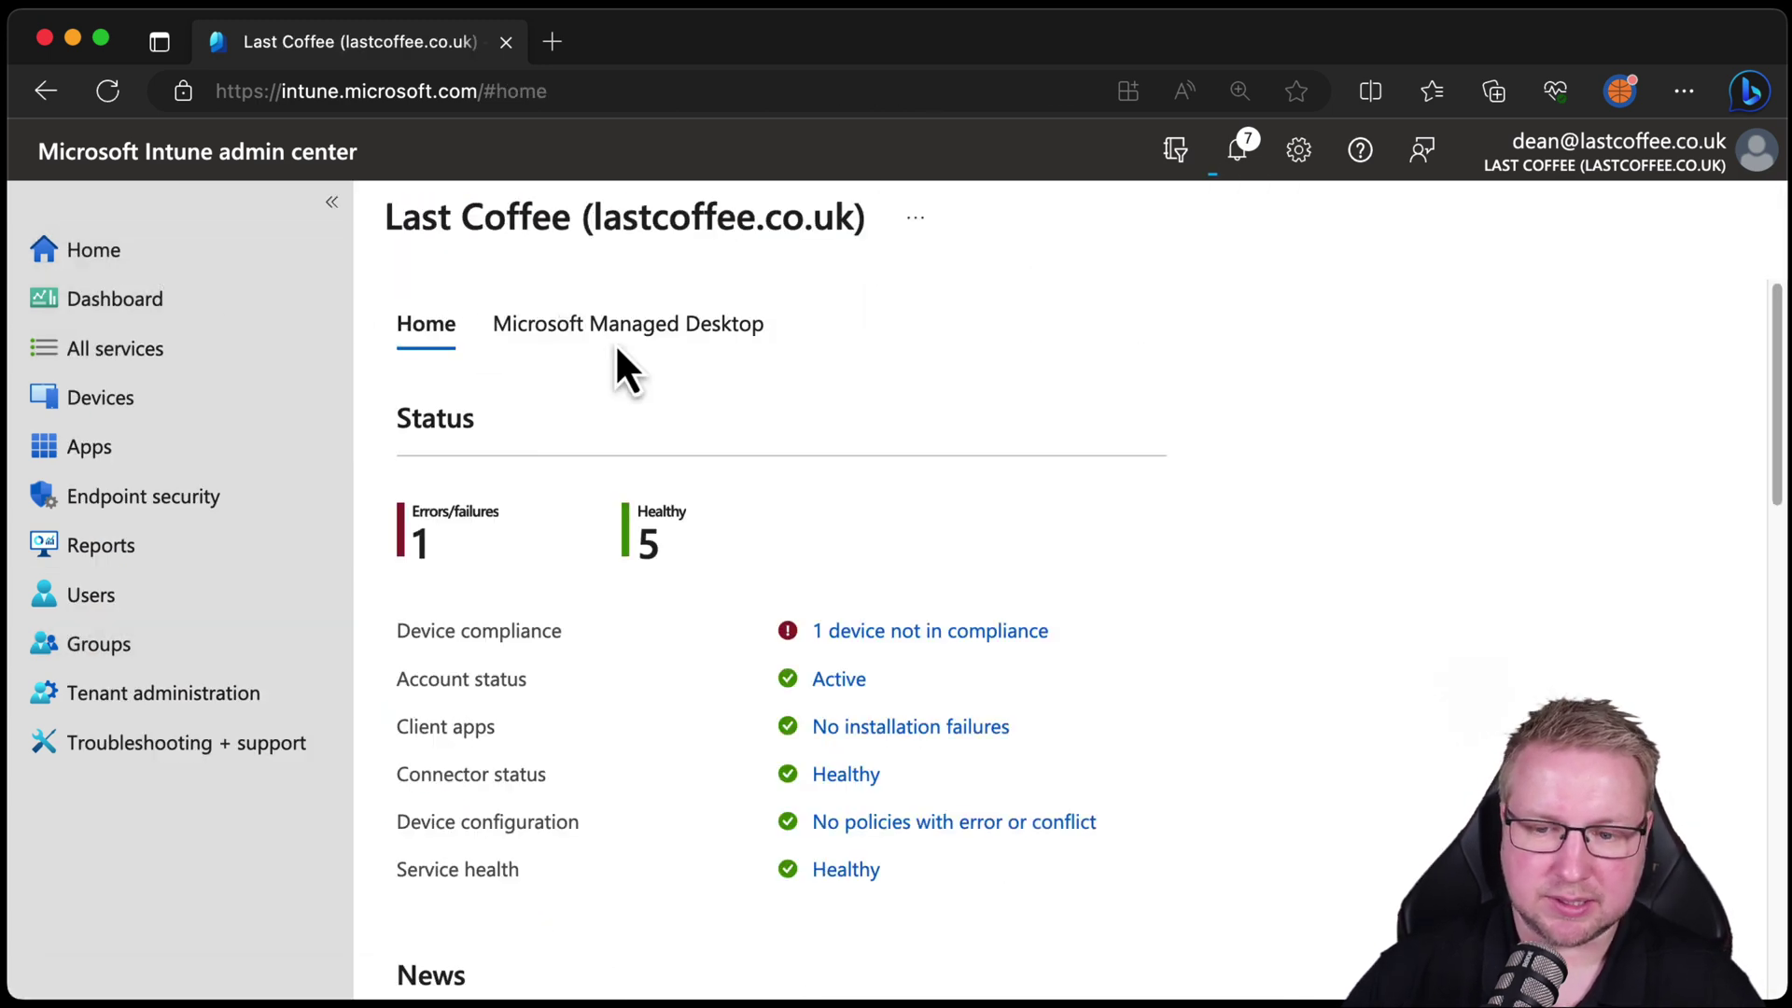
left_click(266, 691)
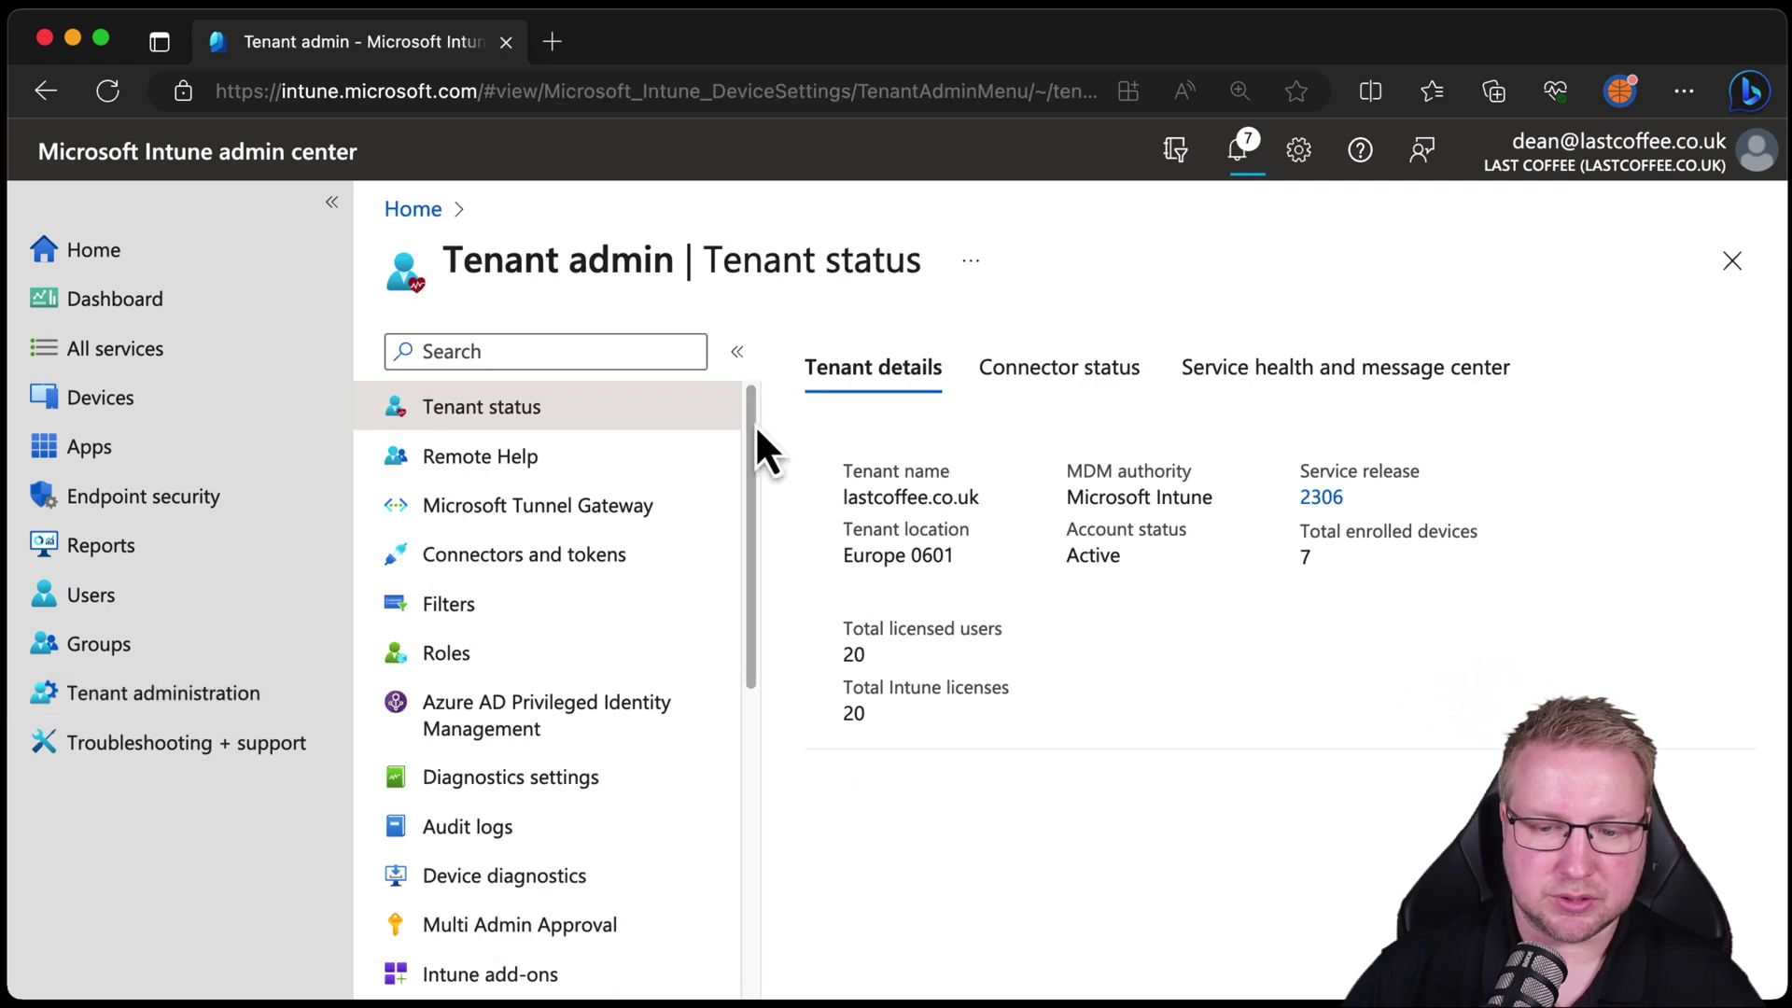
left_click_drag(754, 423, 728, 773)
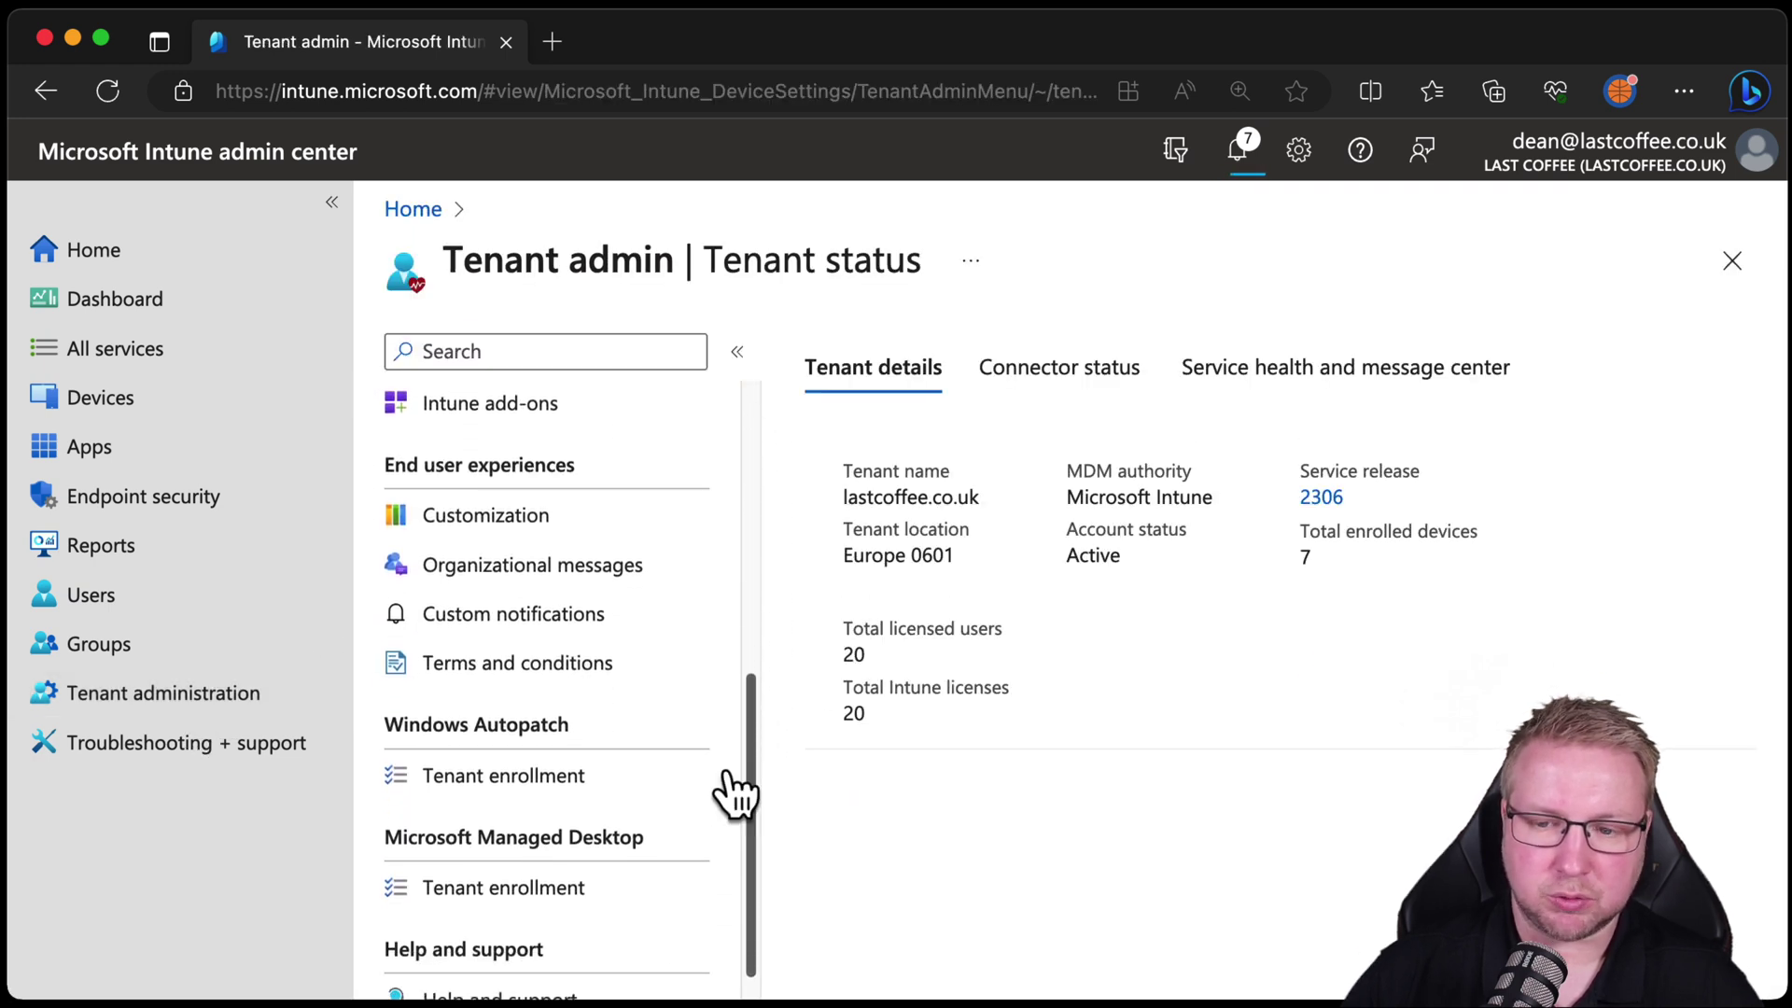
left_click(607, 777)
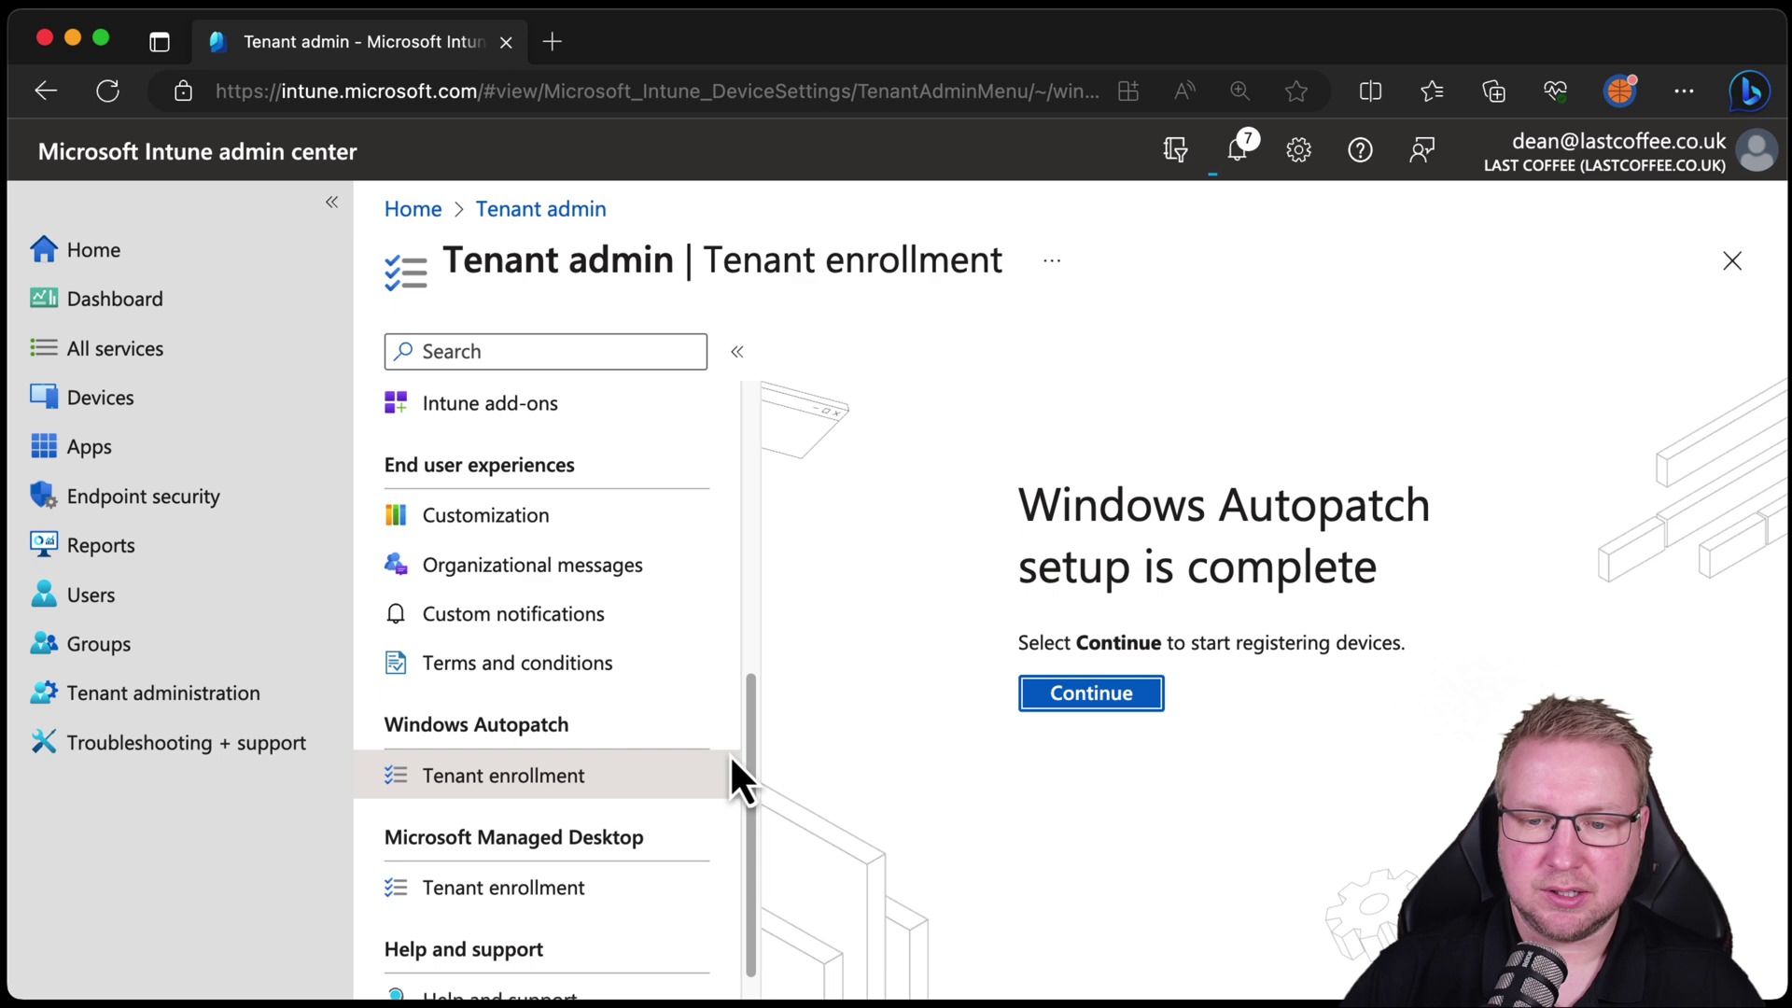
left_click(1099, 695)
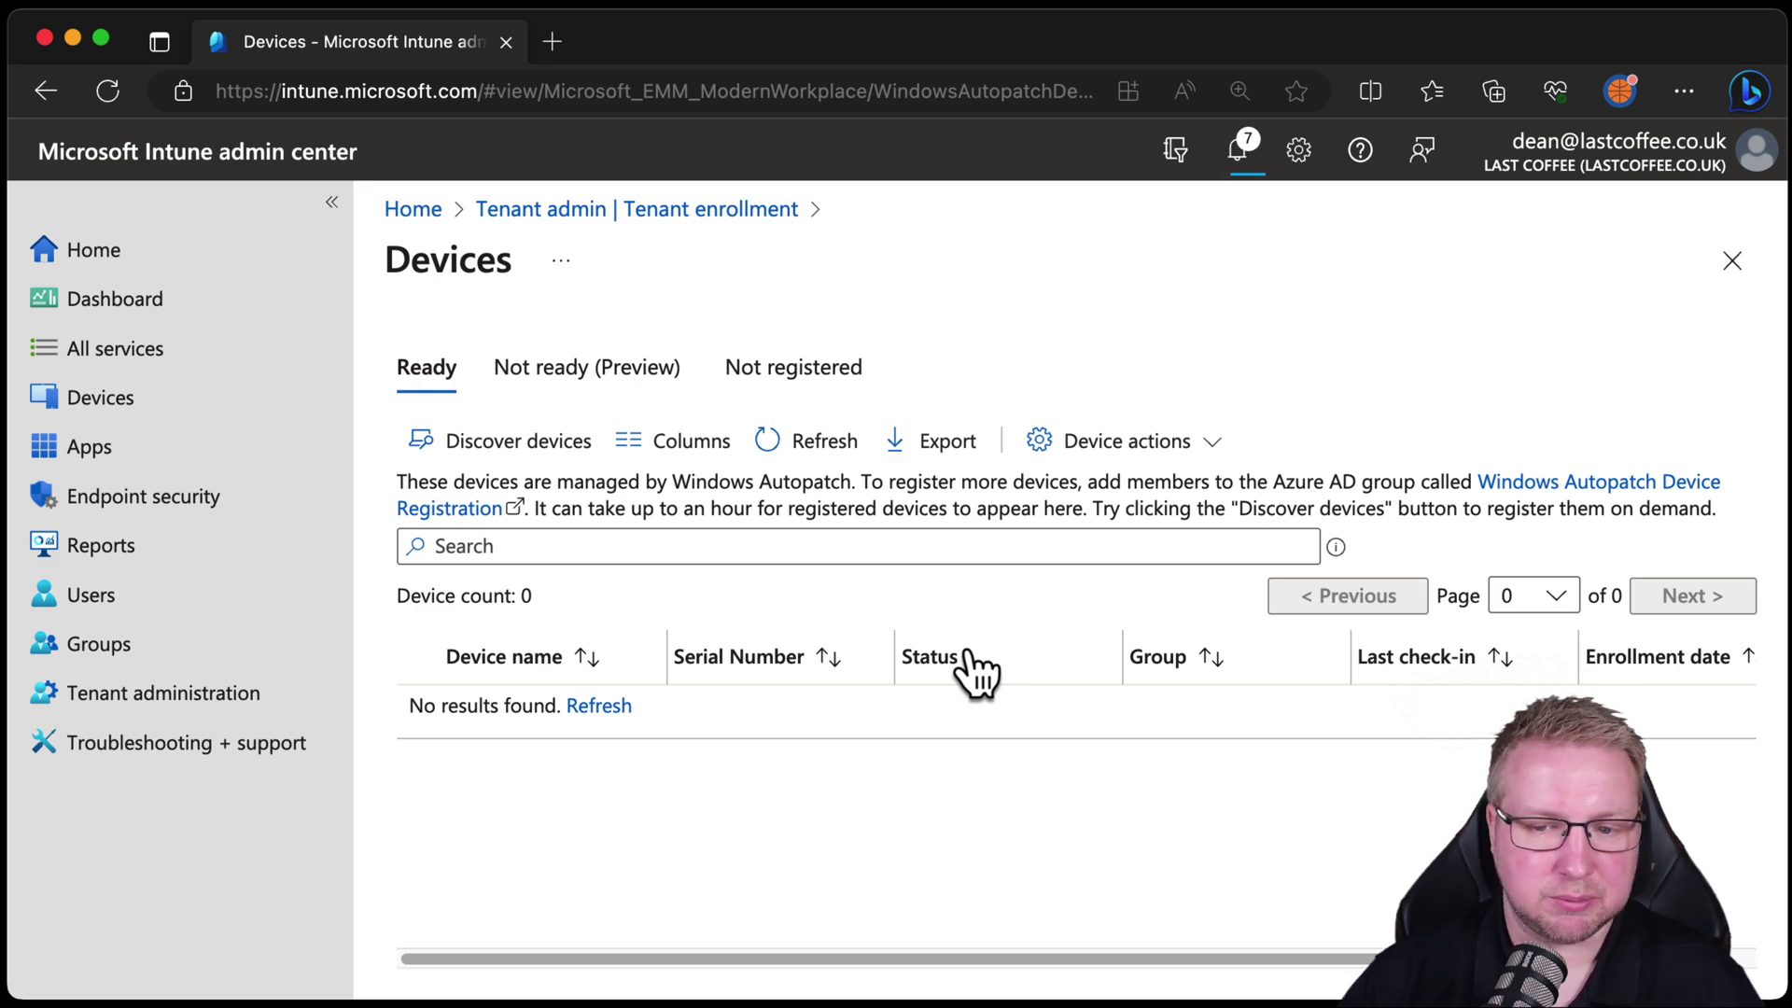
Step: Run Autopatch device discovery so AVM-055500-0 and -1 become Active, then check Not ready (Preview)
left_click(560, 453)
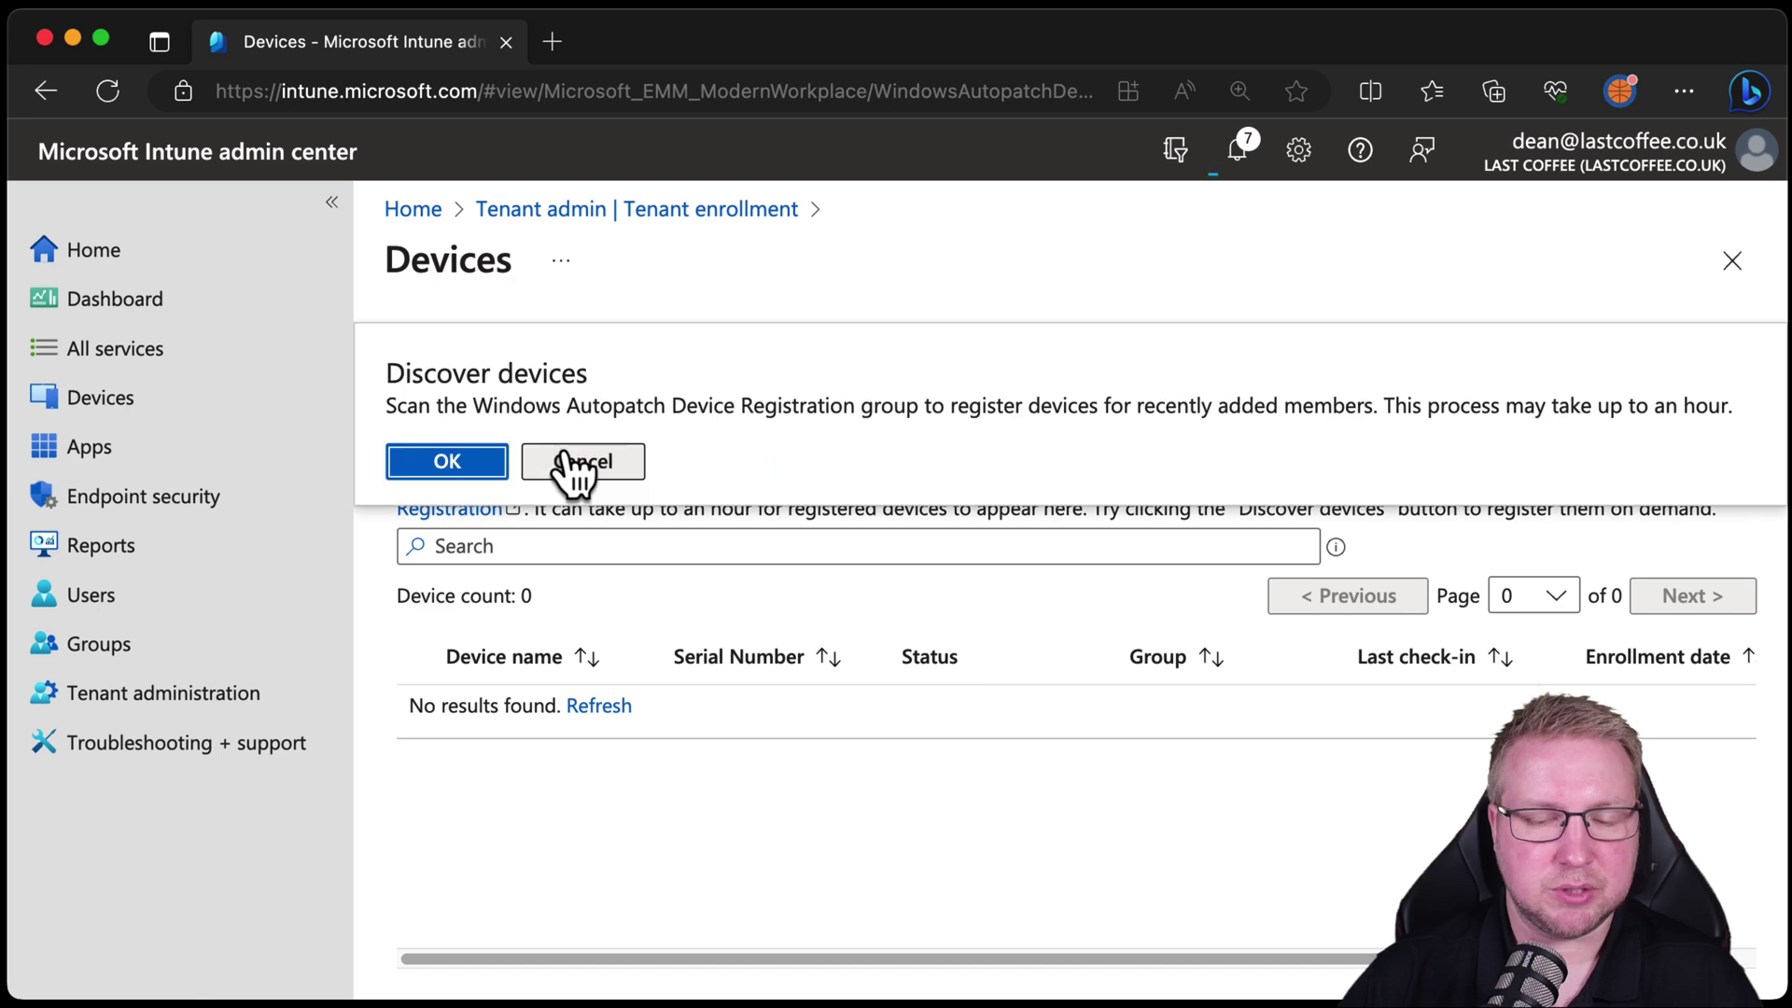
left_click(440, 466)
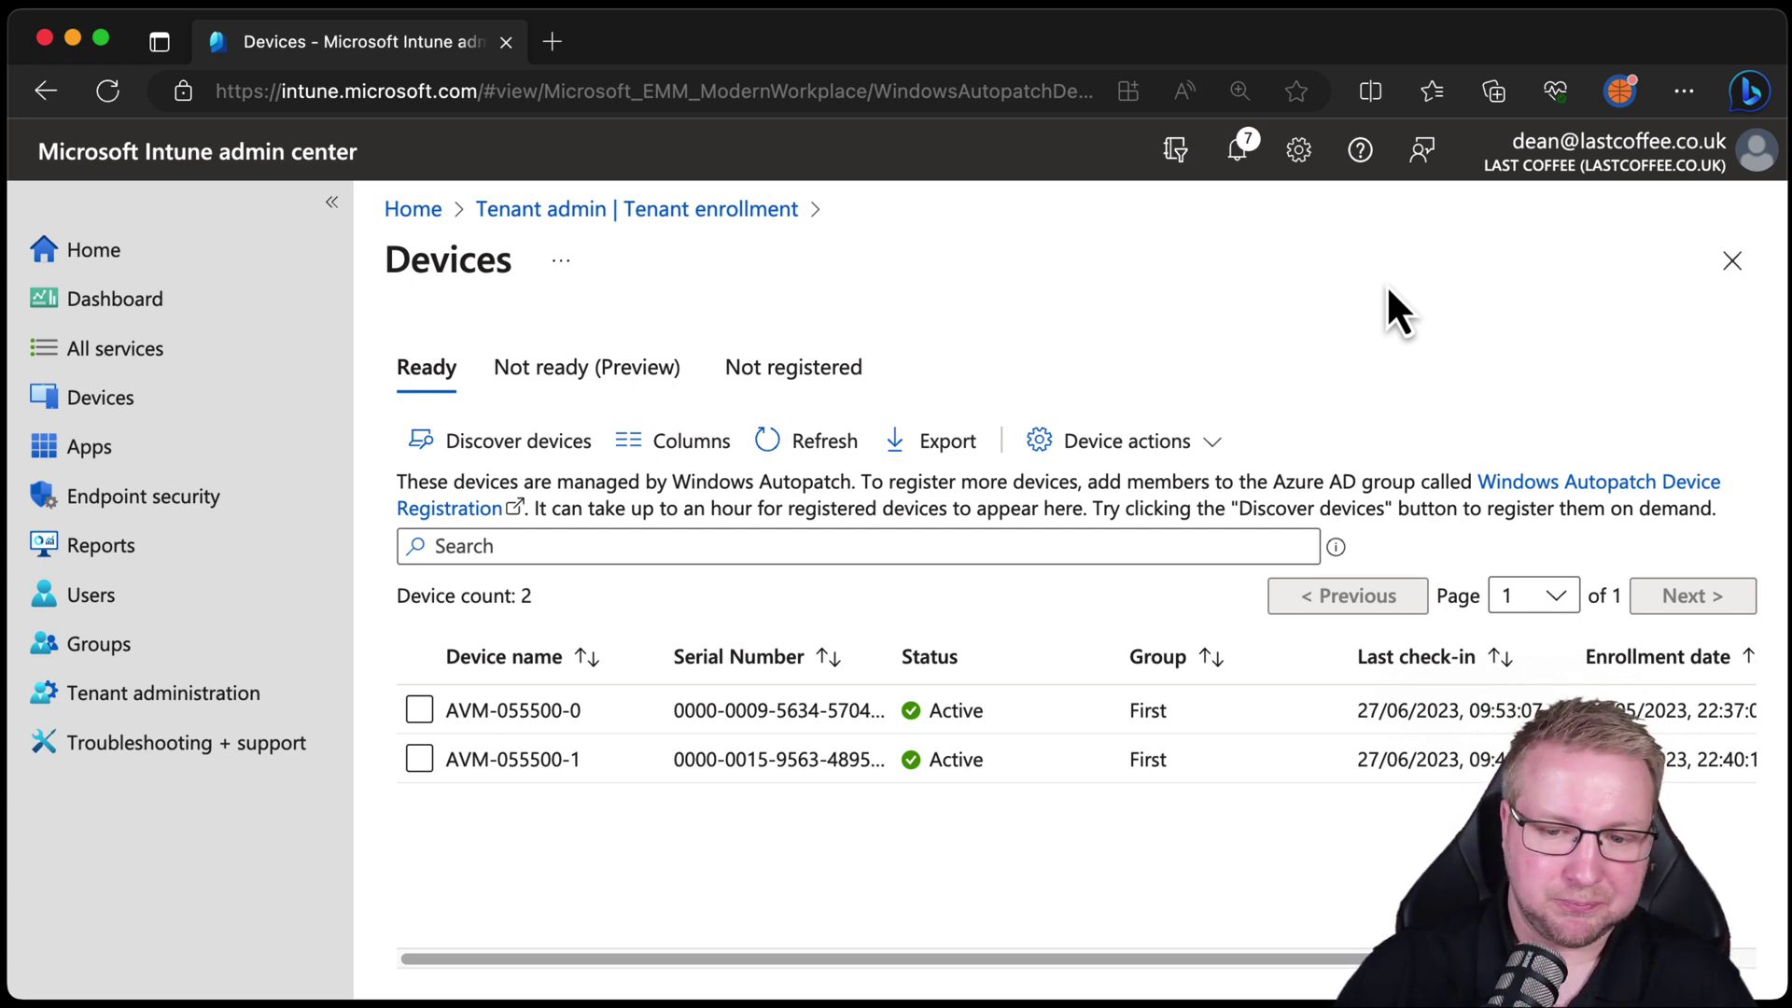
left_click(624, 371)
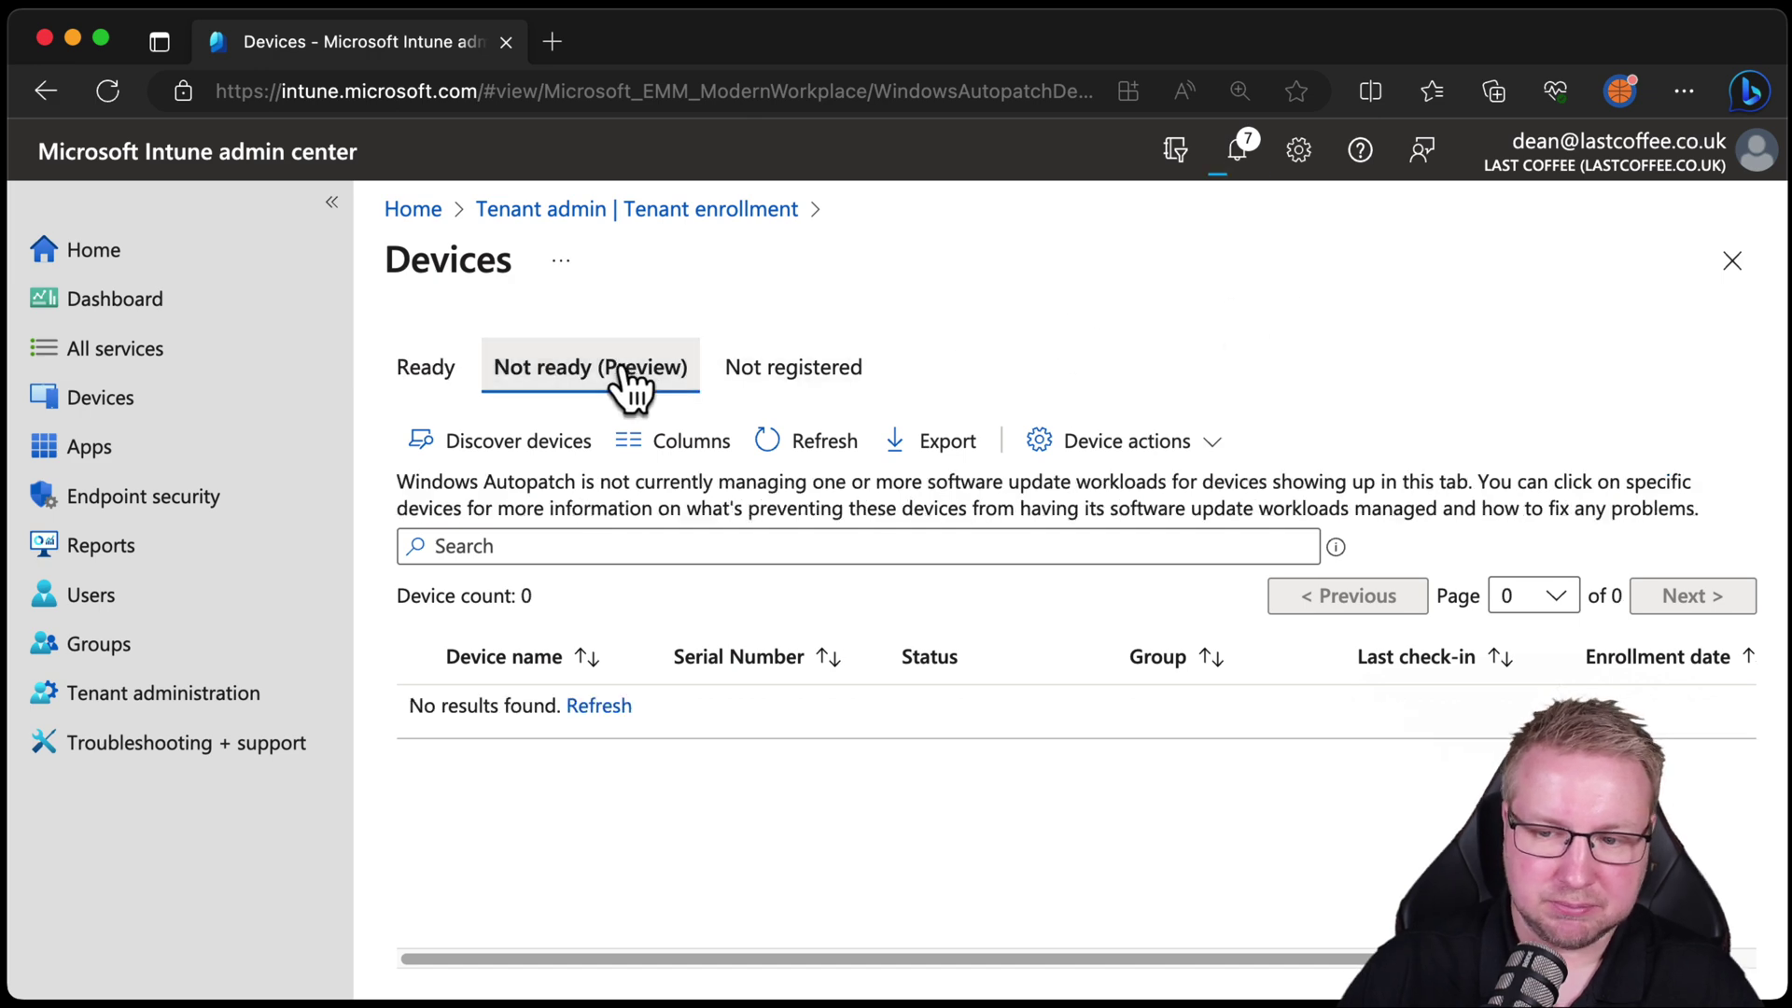
Step: Refresh the empty Not ready list and show Not registered devices AVM-055500-6 and -7
left_click(602, 713)
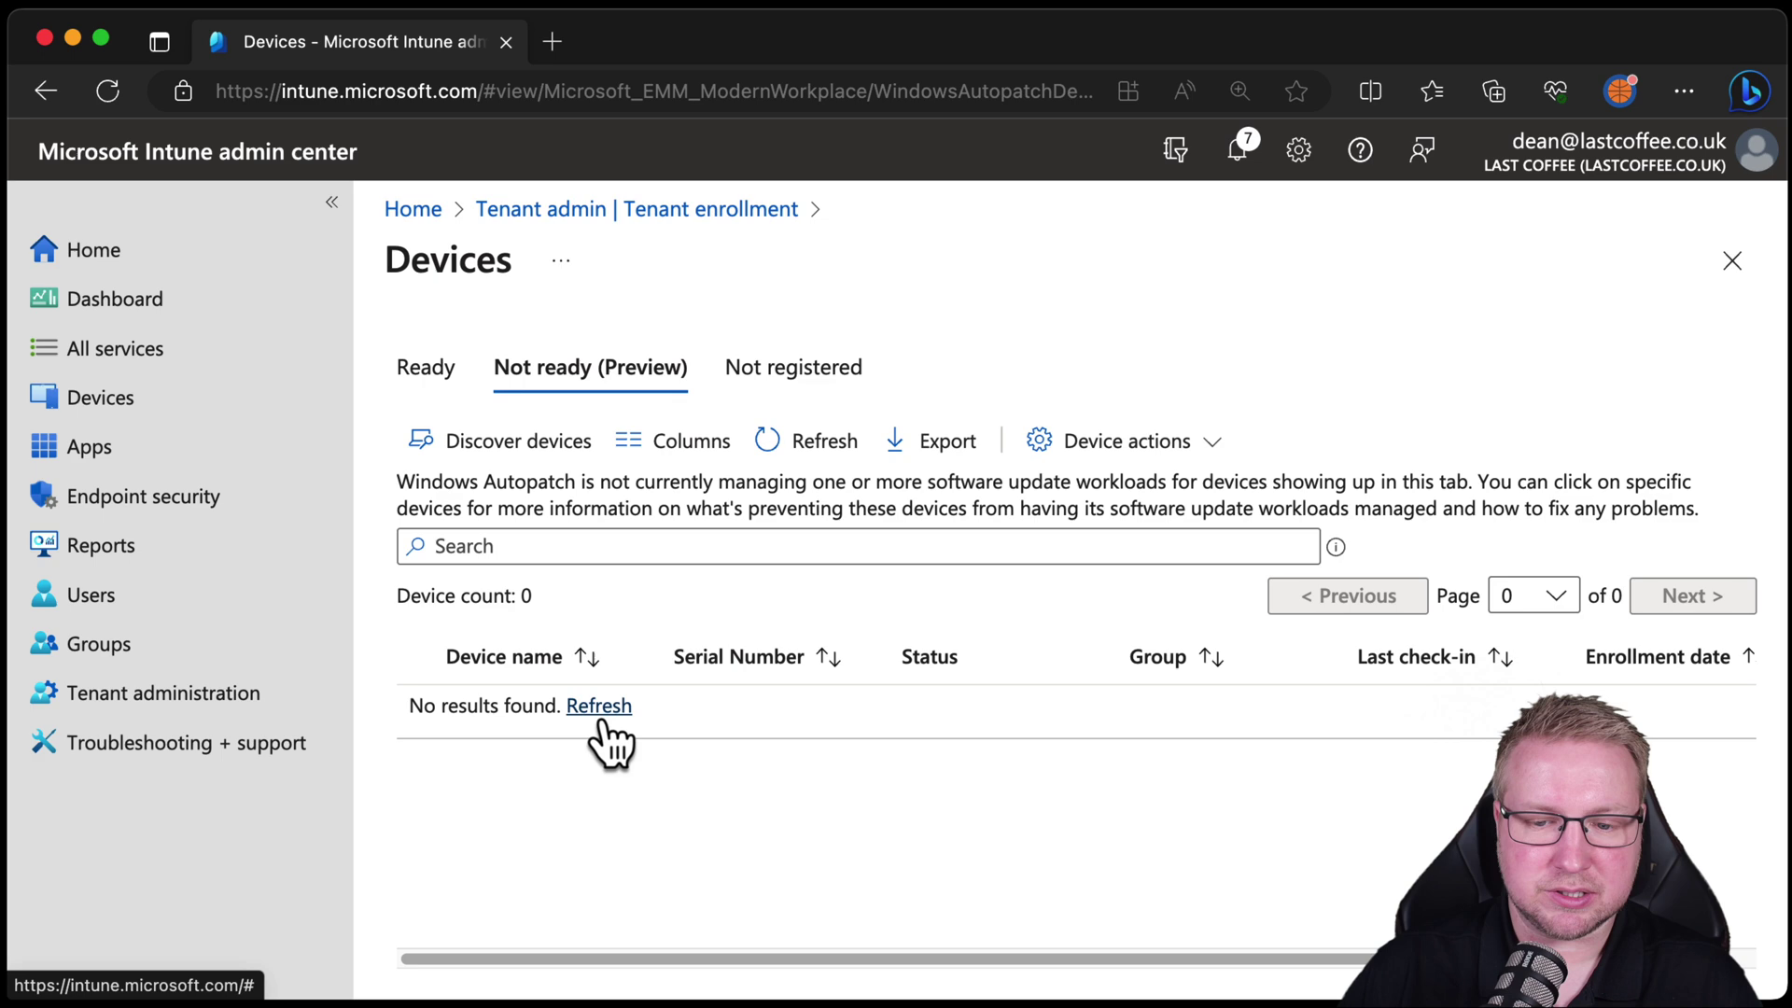
left_click(793, 370)
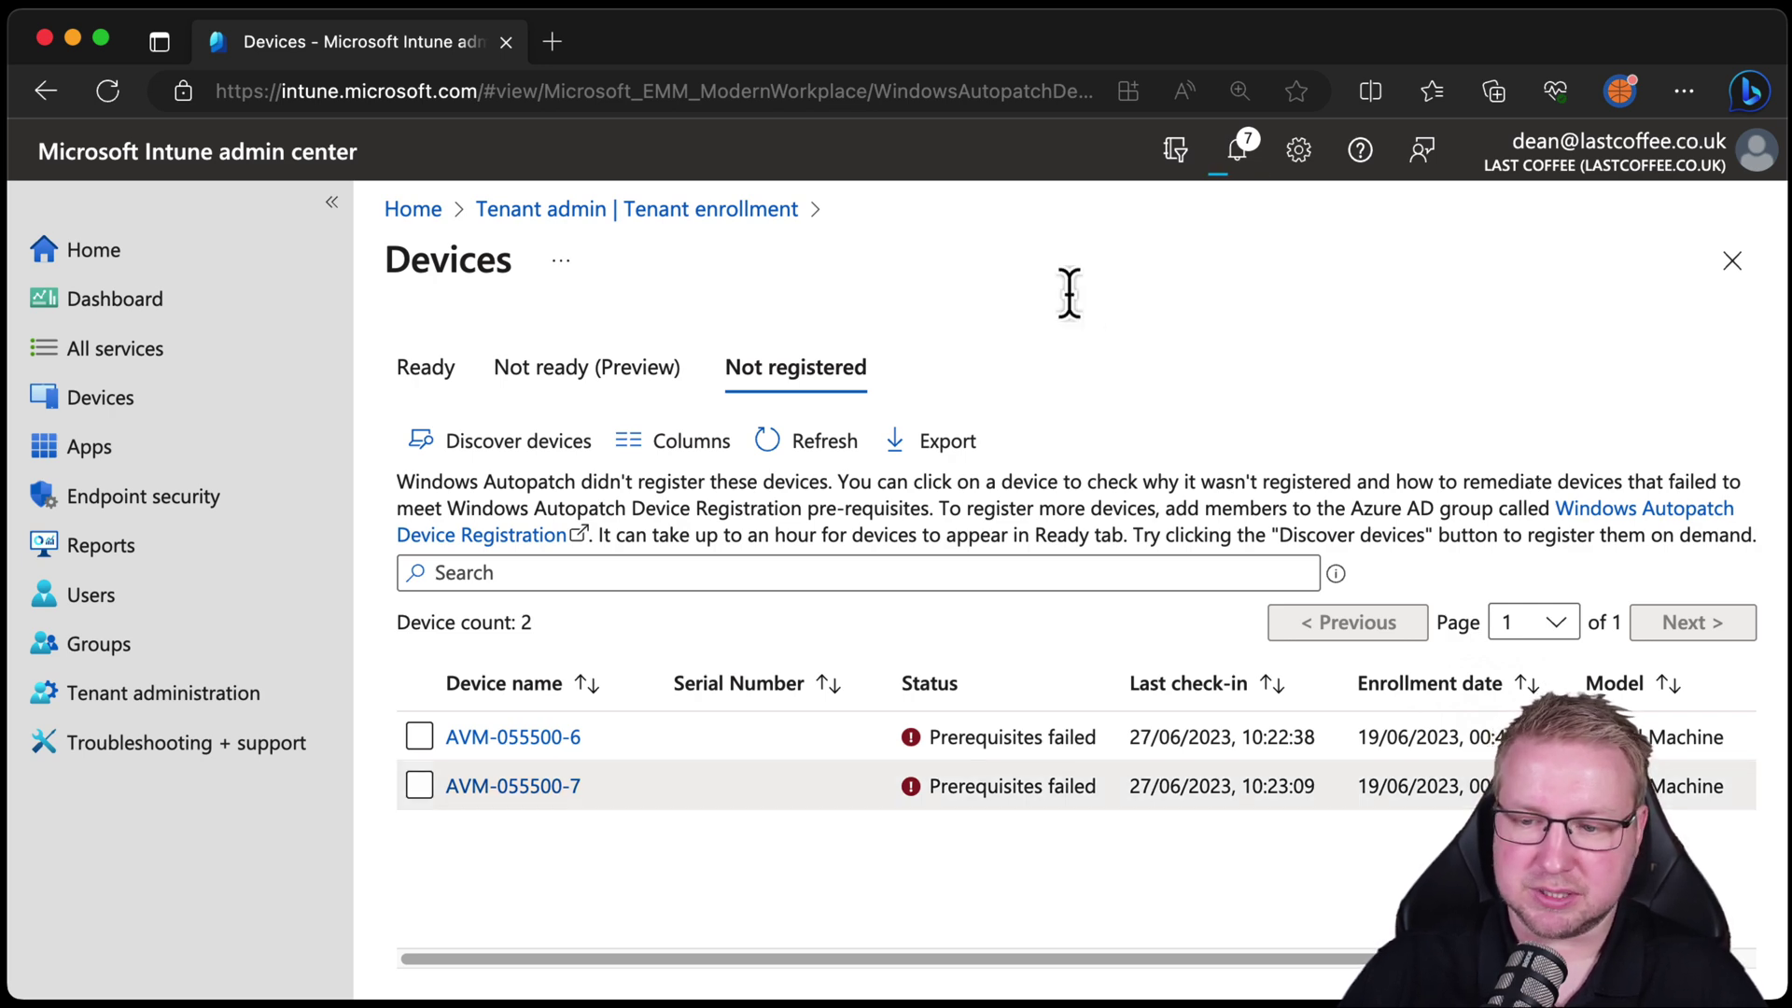
Step: Review AVM-055500-6's failed serial number, co-management and OS version checks, then list all devices
left_click(588, 744)
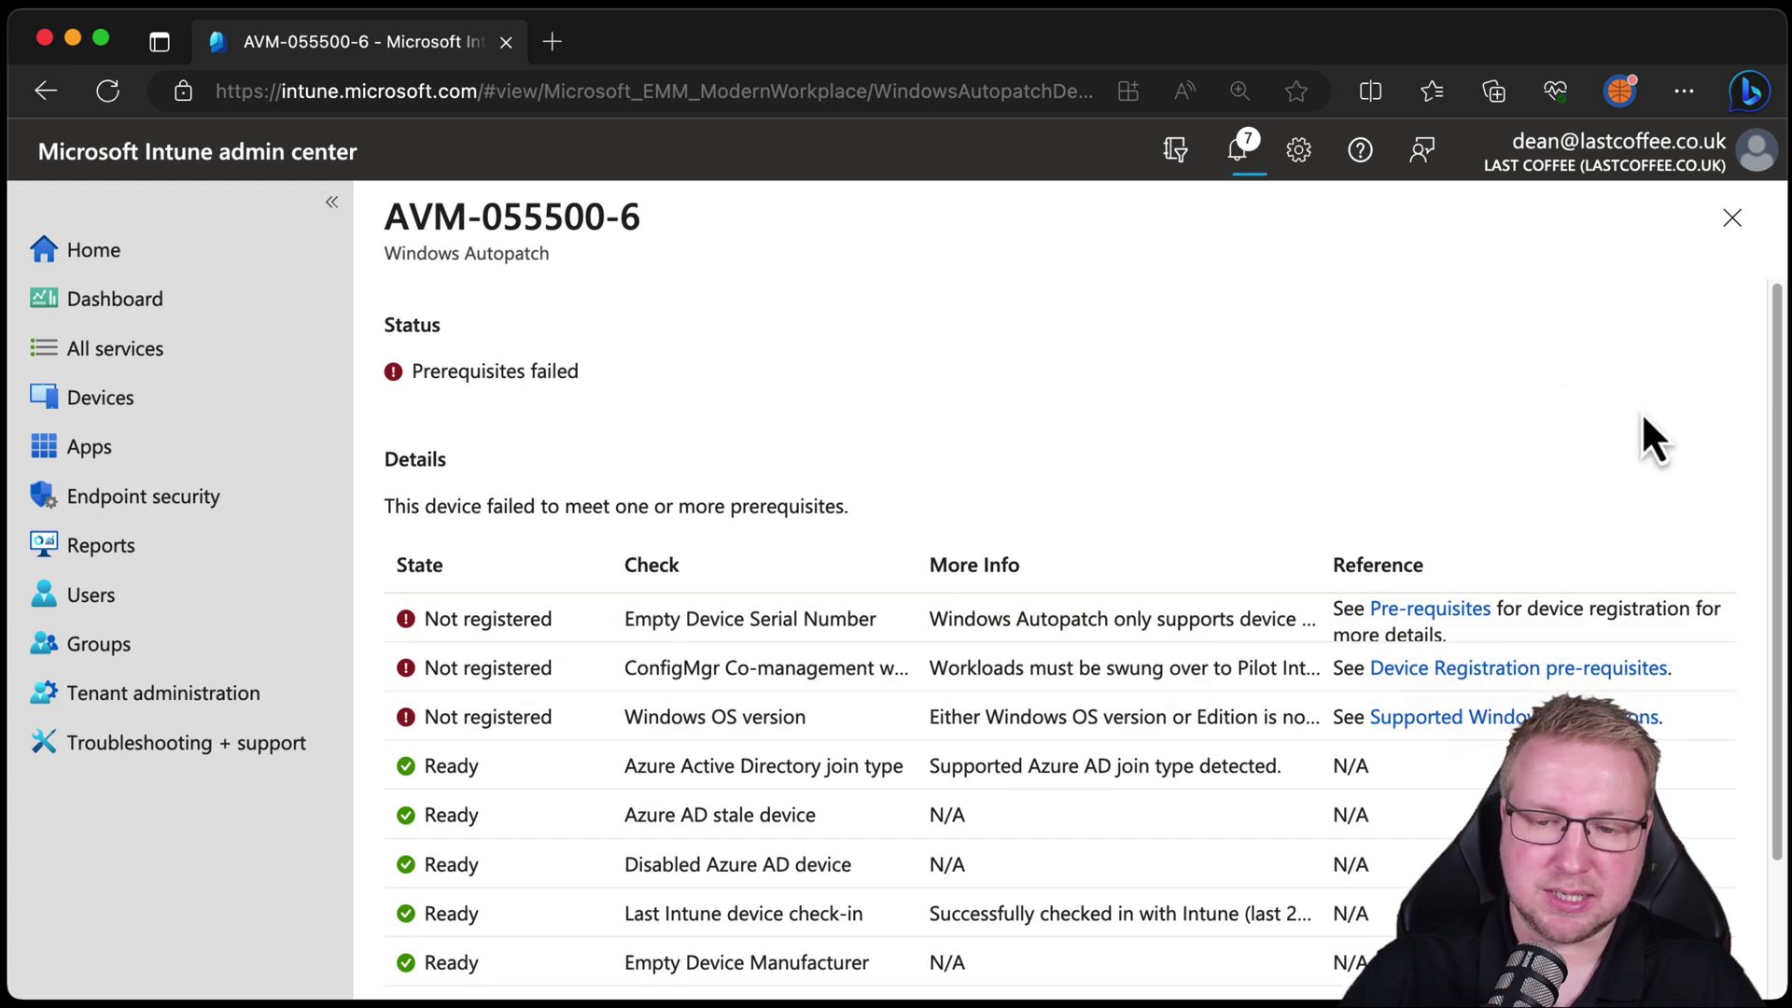
left_click_drag(1776, 471, 1755, 620)
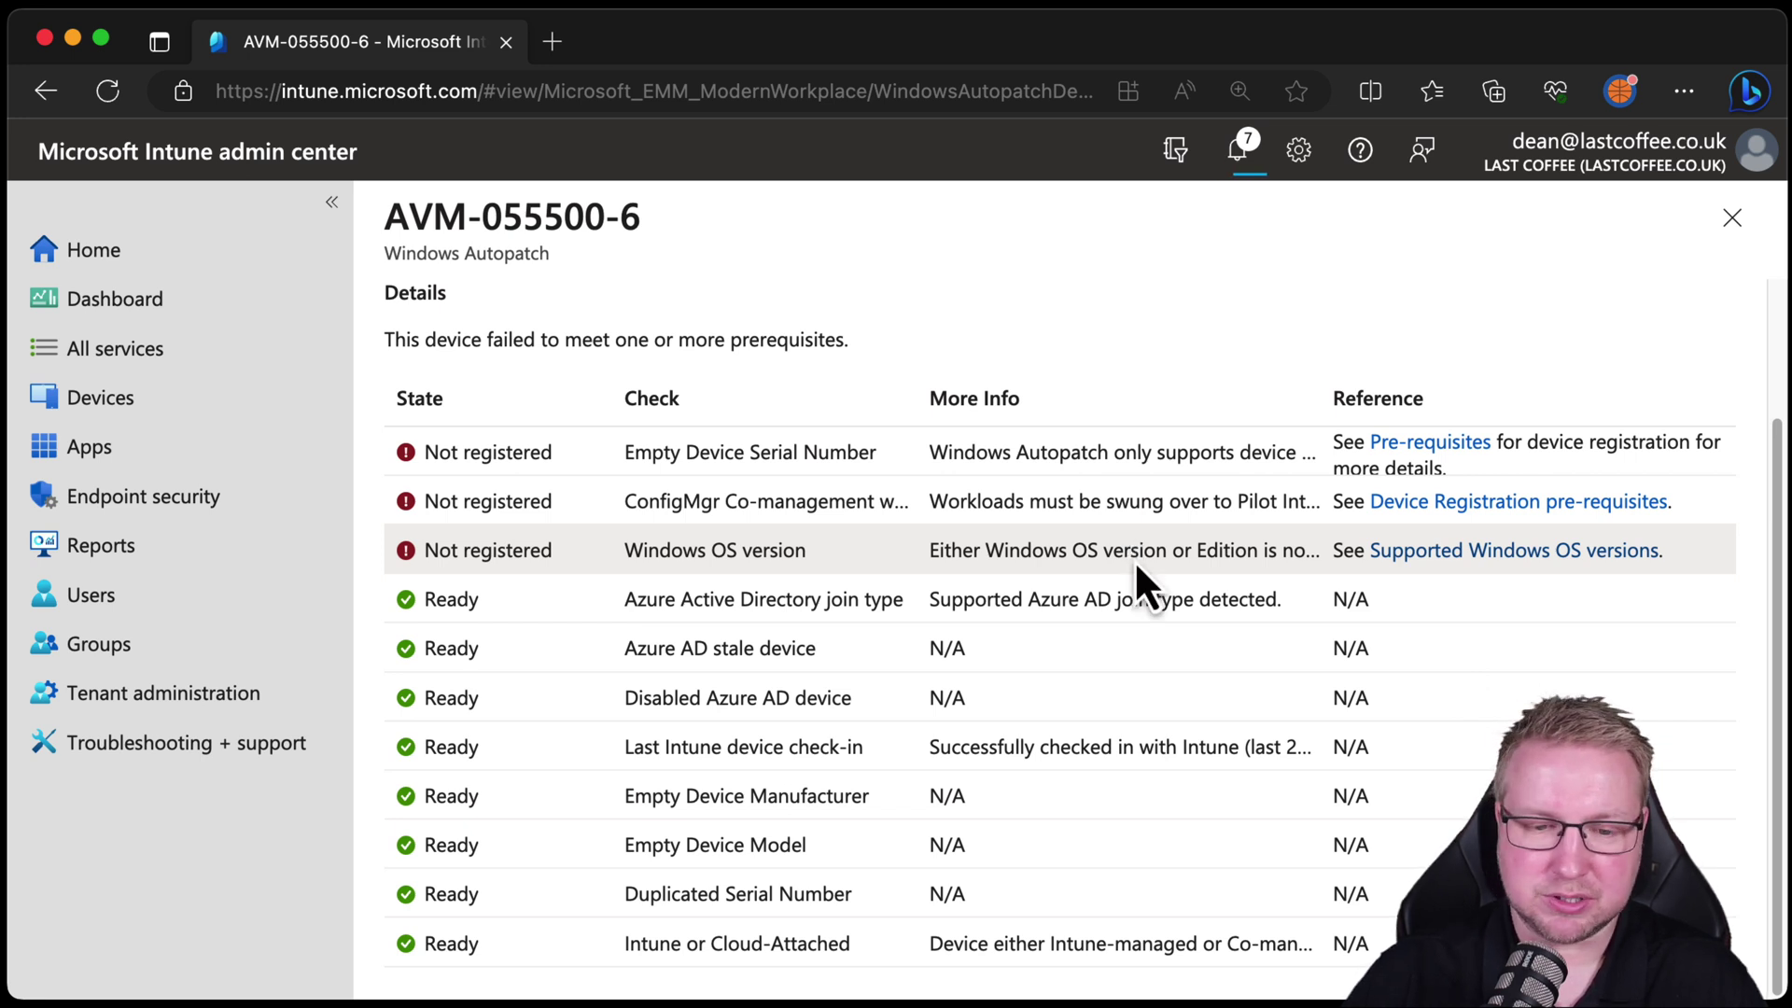
left_click(100, 410)
left_click(576, 456)
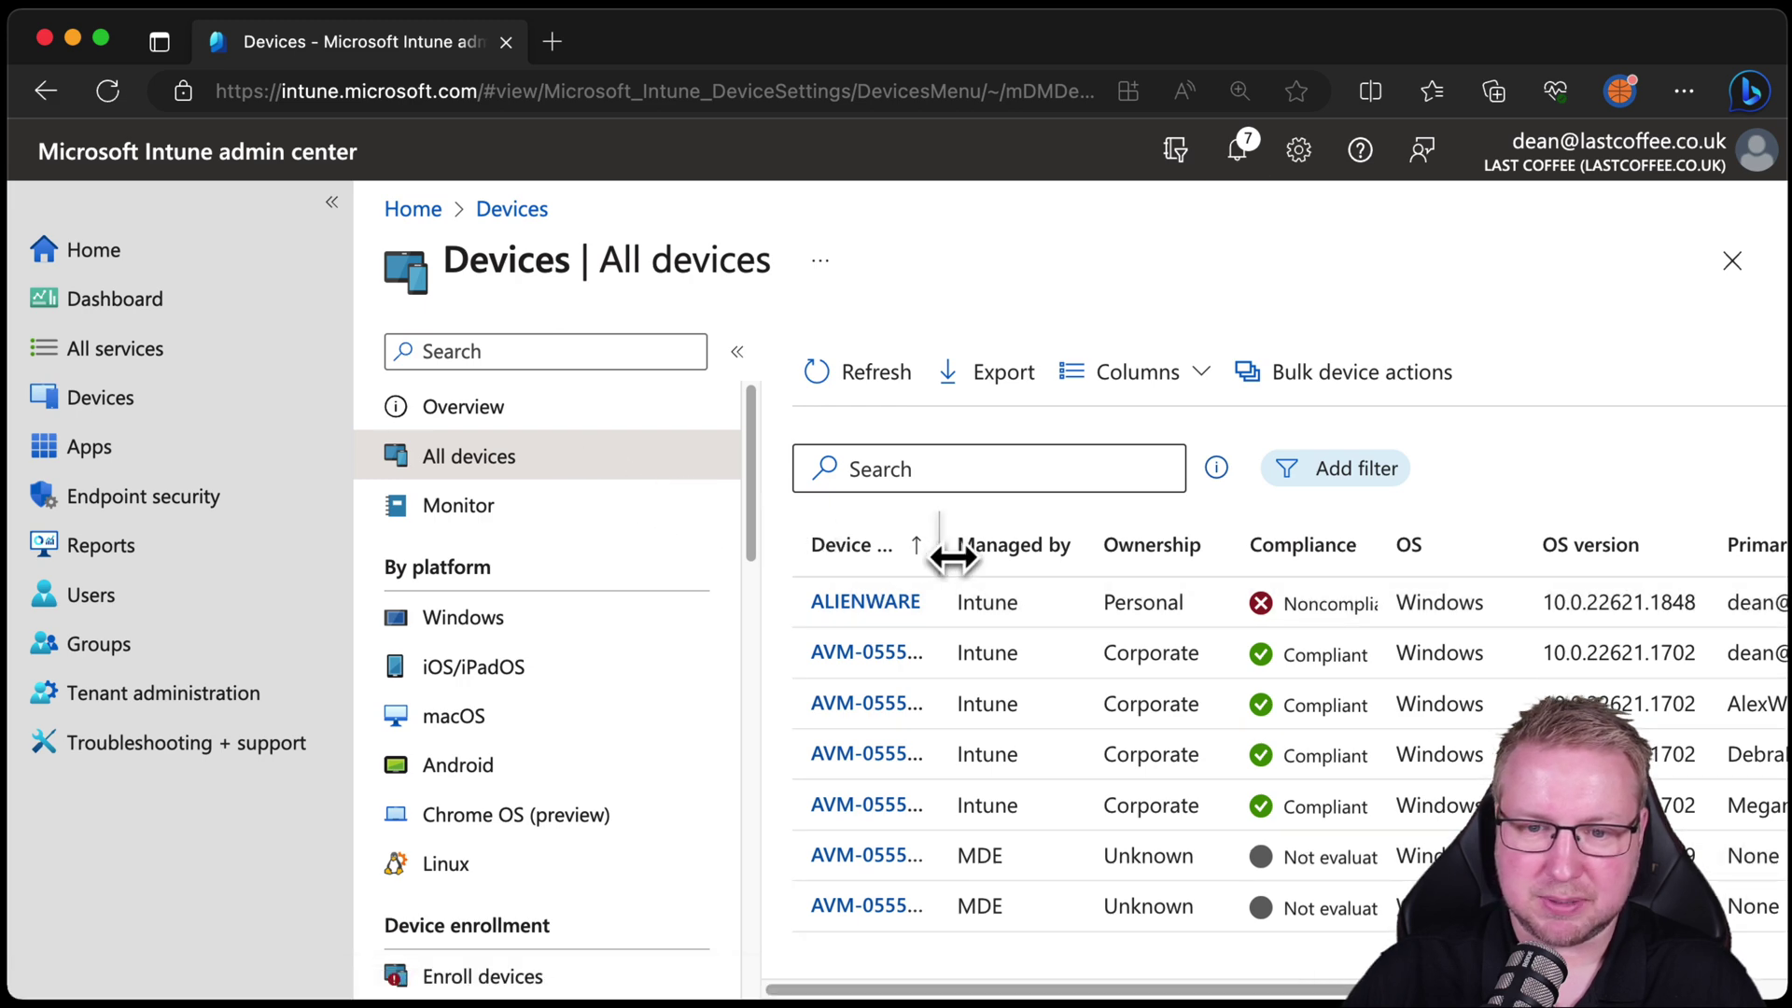
Step: Collapse the main navigation and Devices sub-menu to widen the seven-device list
left_click(333, 203)
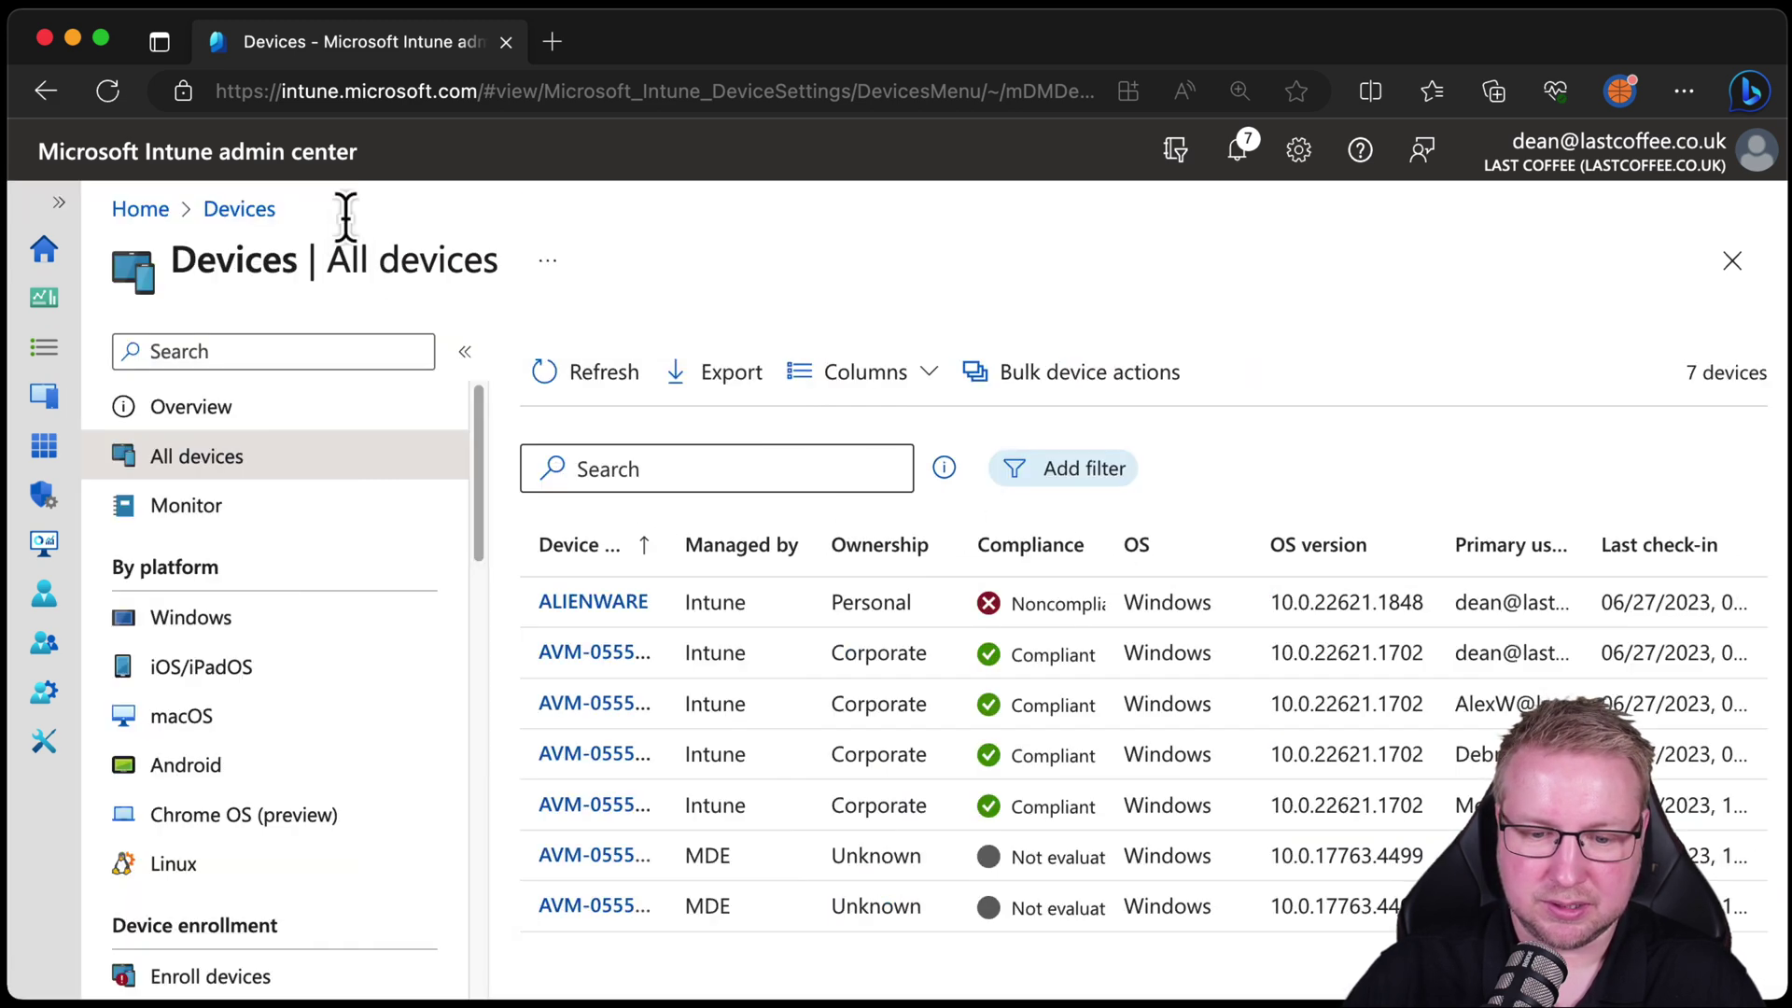
left_click(472, 351)
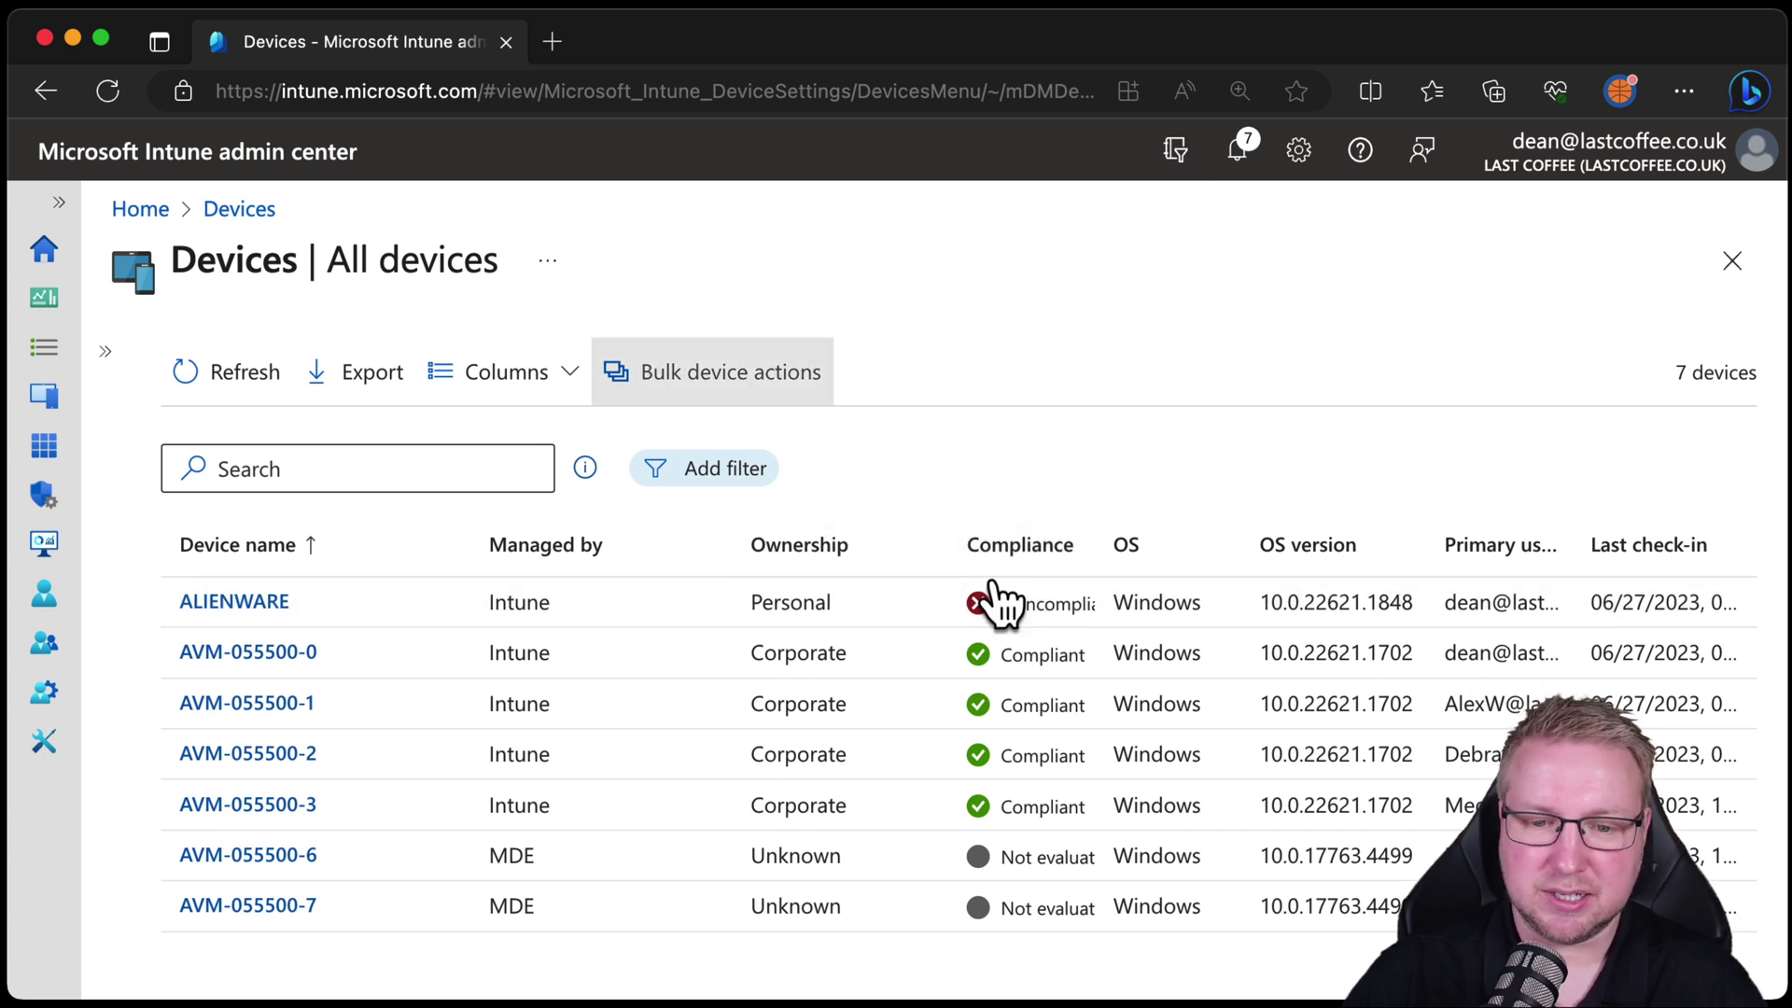
Step: Revisit Autopatch's devices list showing two Ready devices, then show the All groups list
left_click(54, 696)
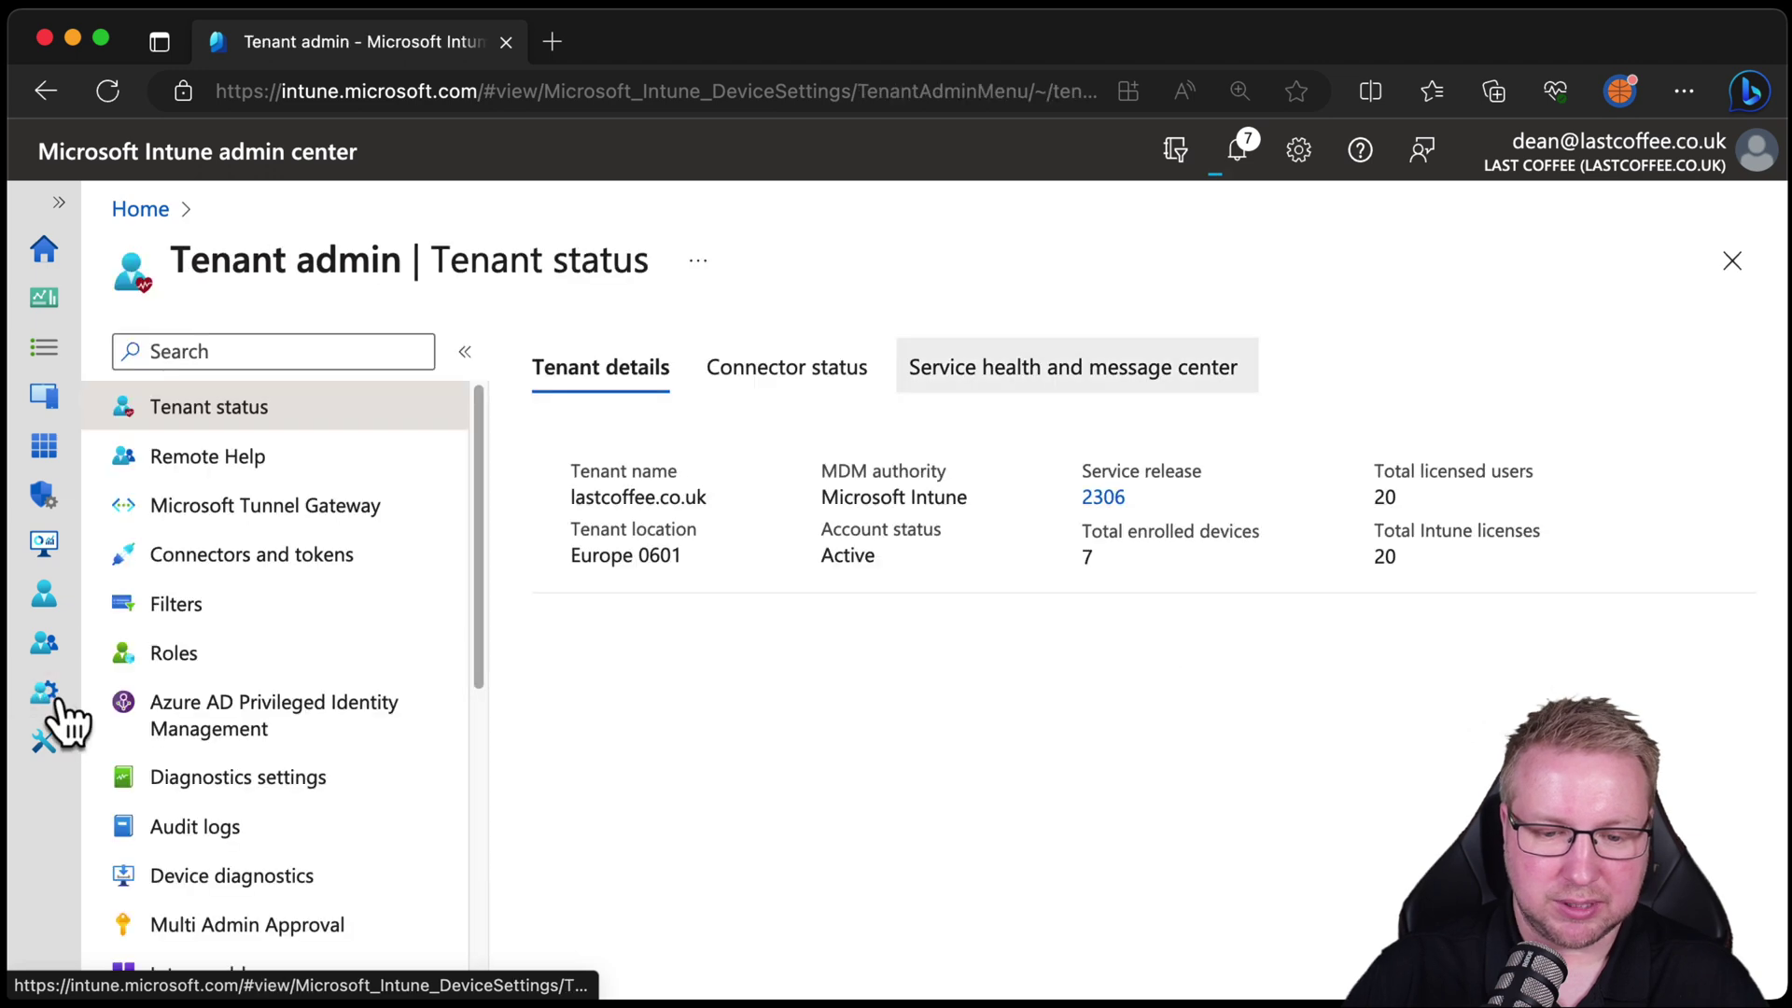
scroll(233, 742, "down", 10)
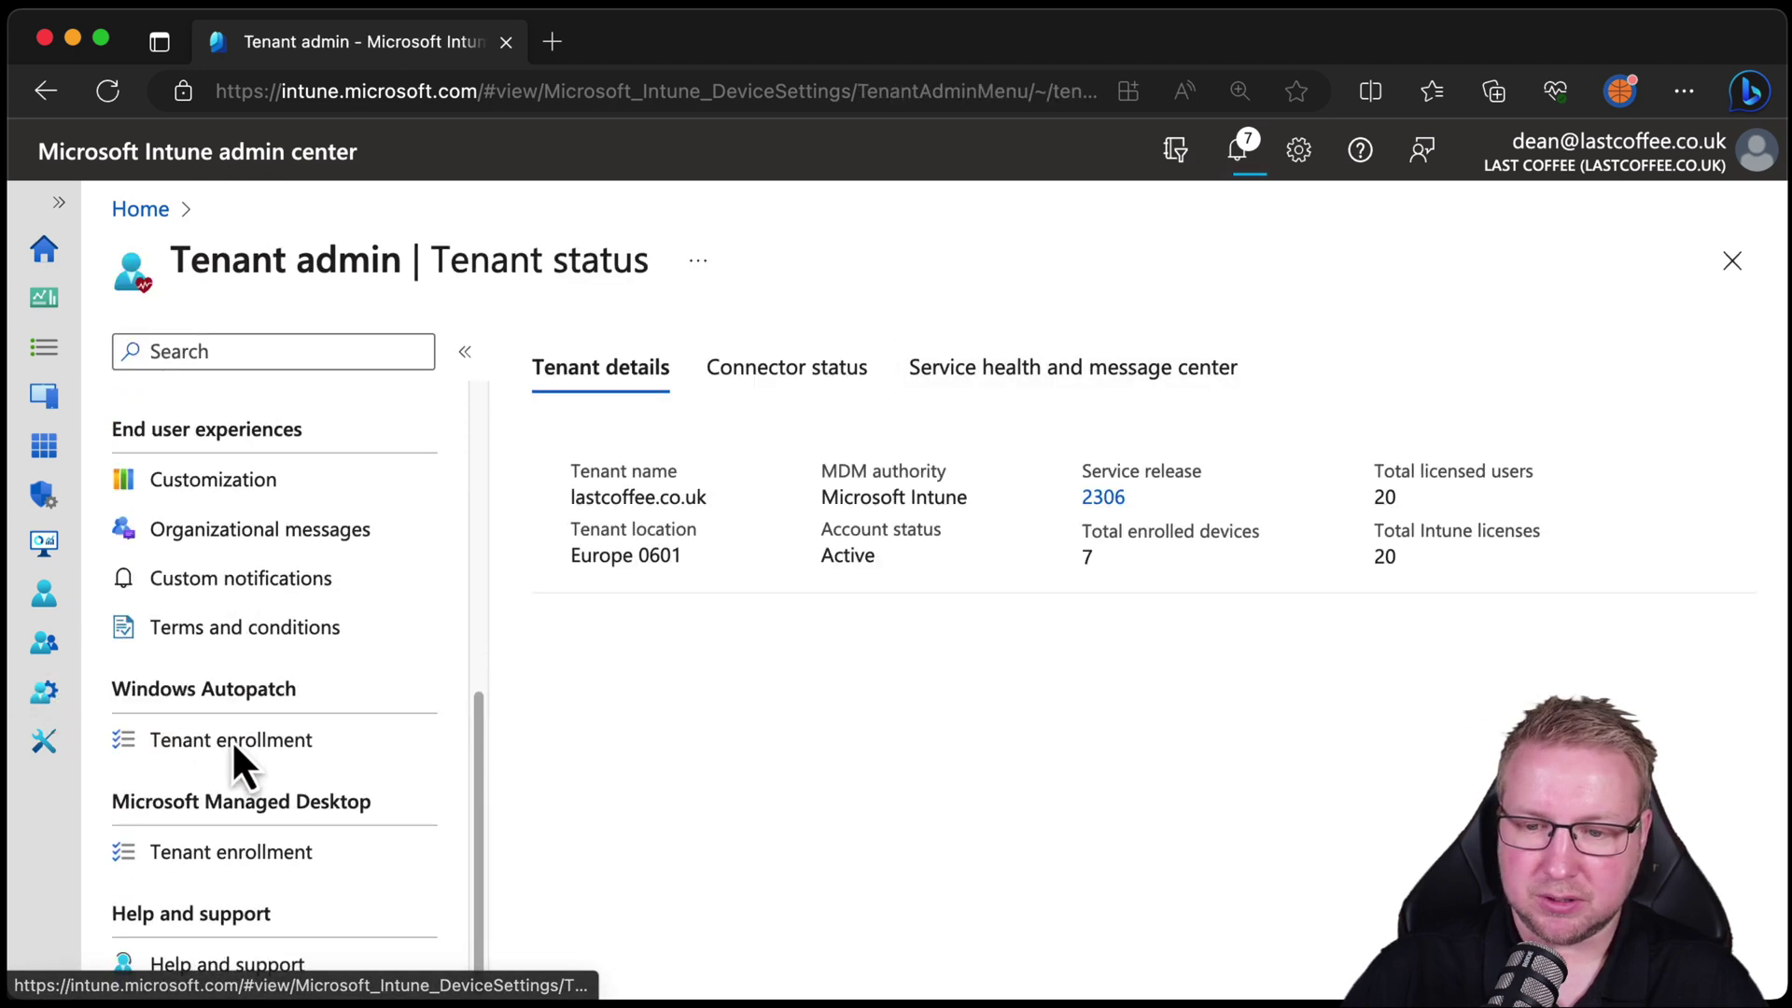
left_click(245, 742)
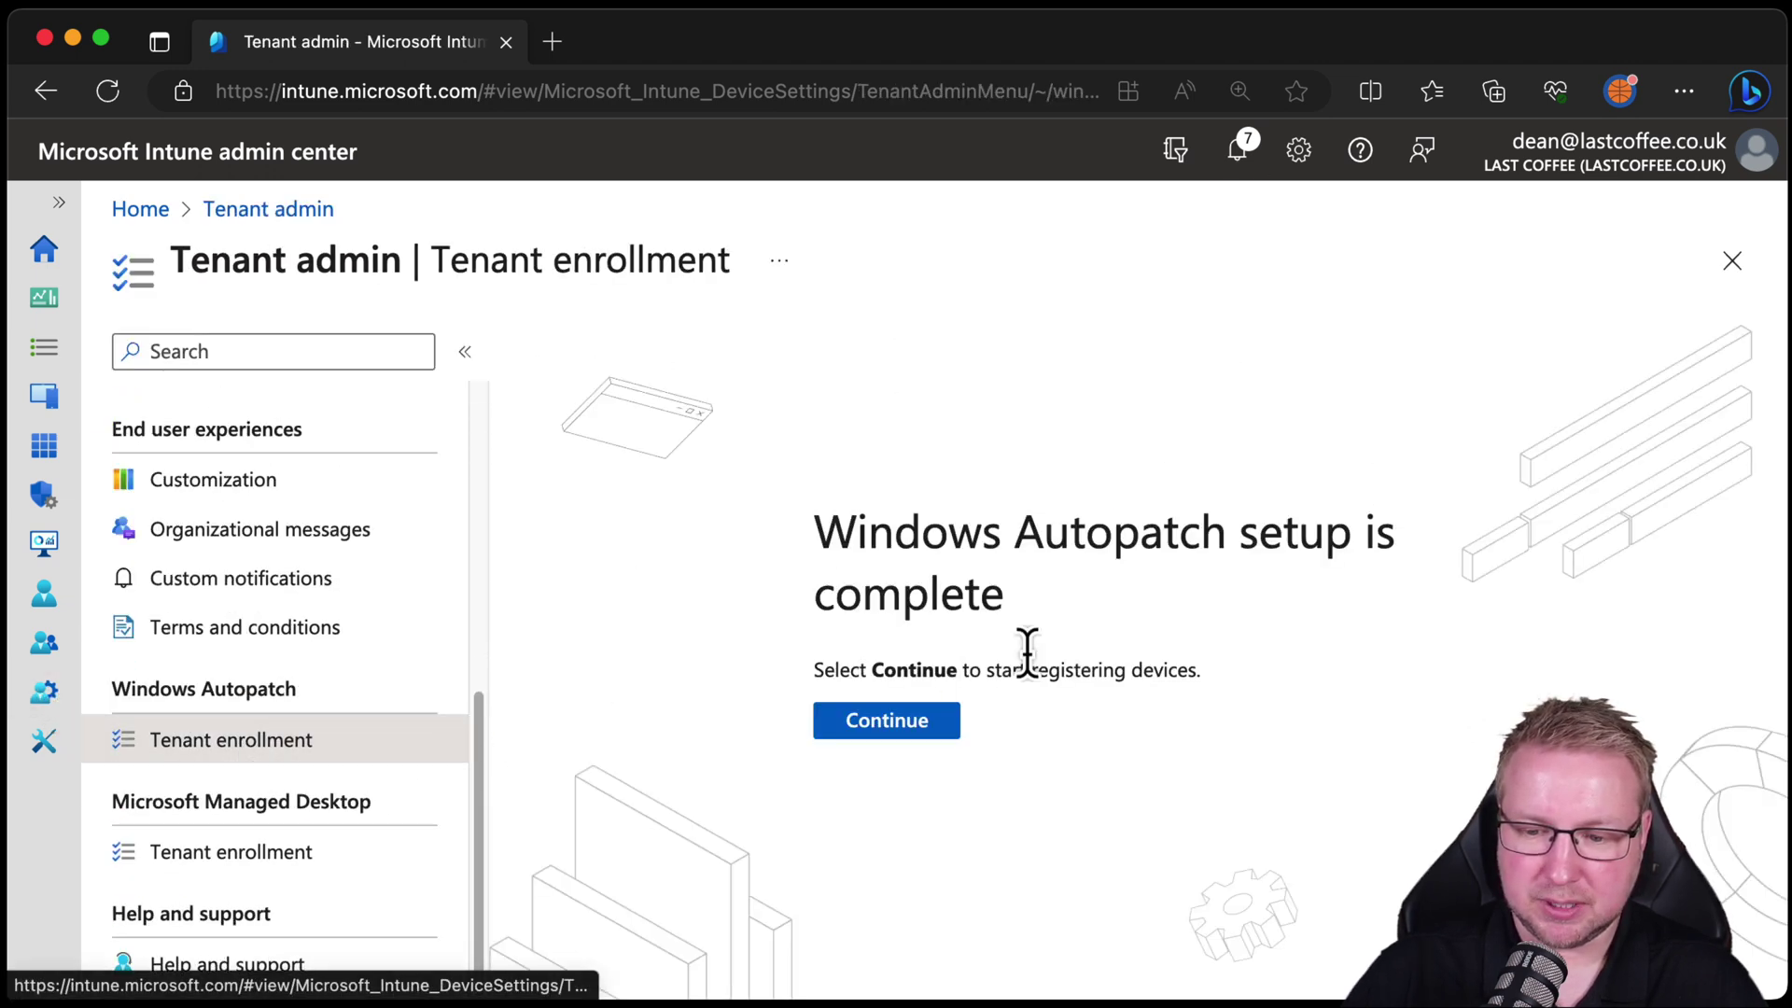
left_click(887, 721)
left_click(59, 201)
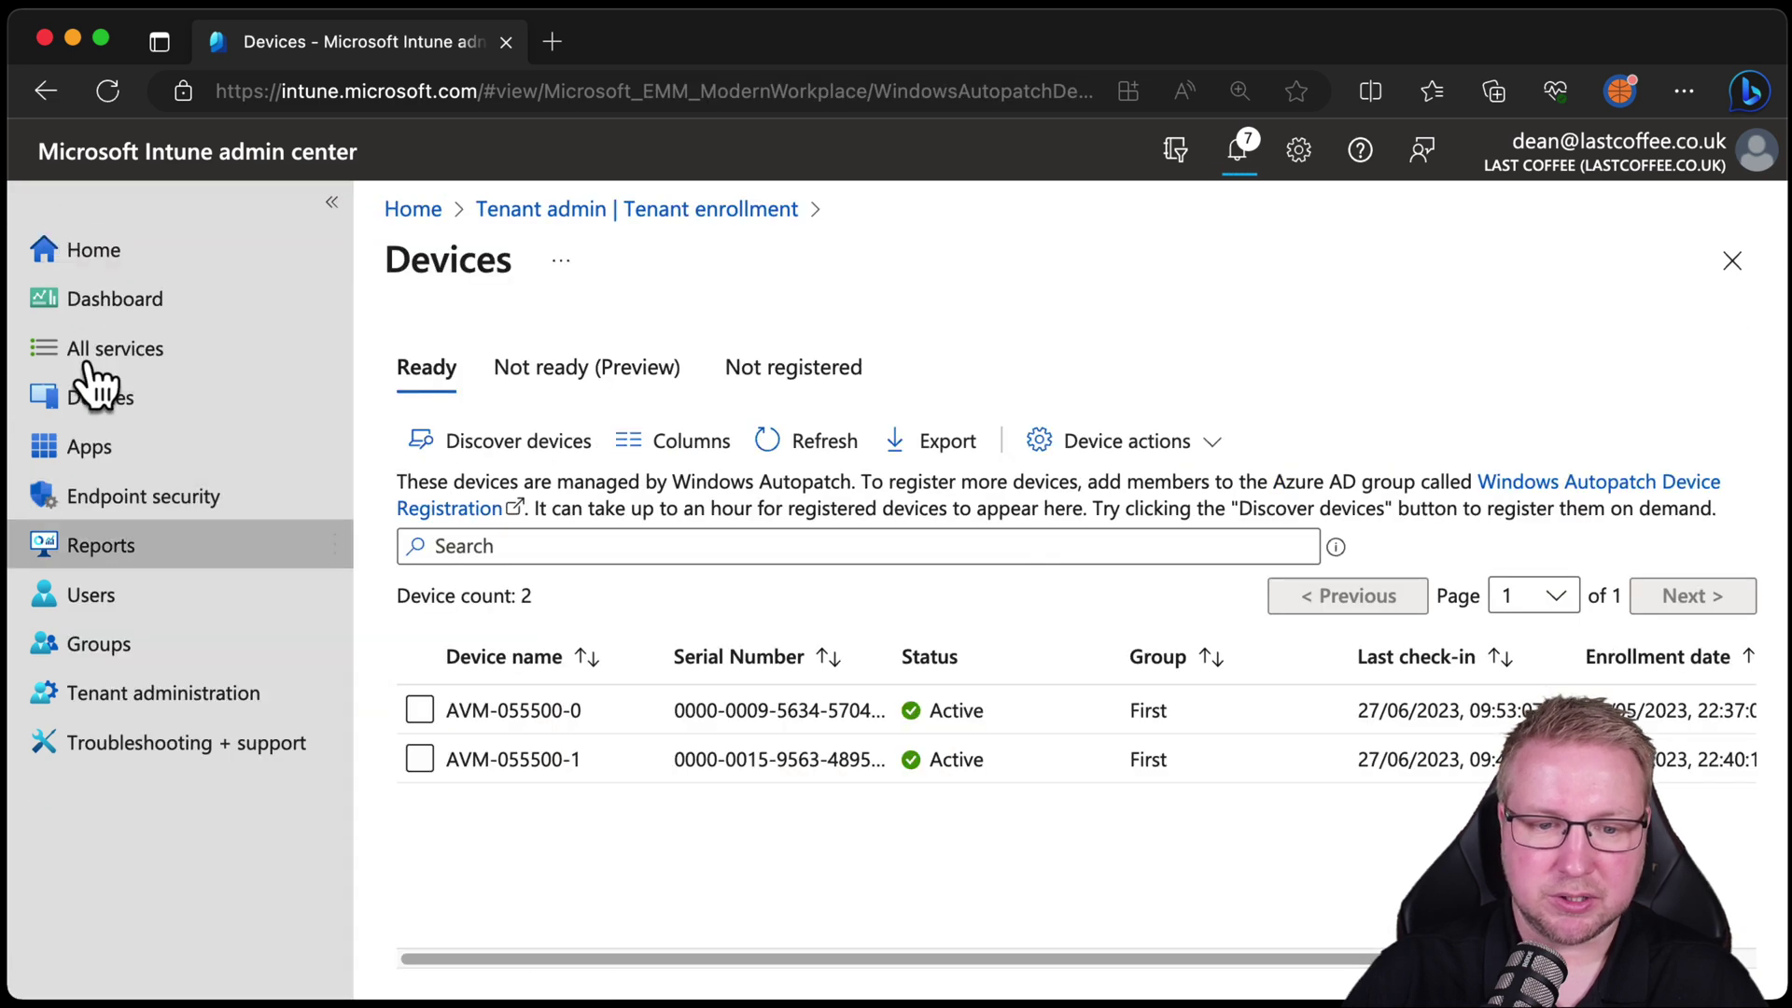
left_click(147, 653)
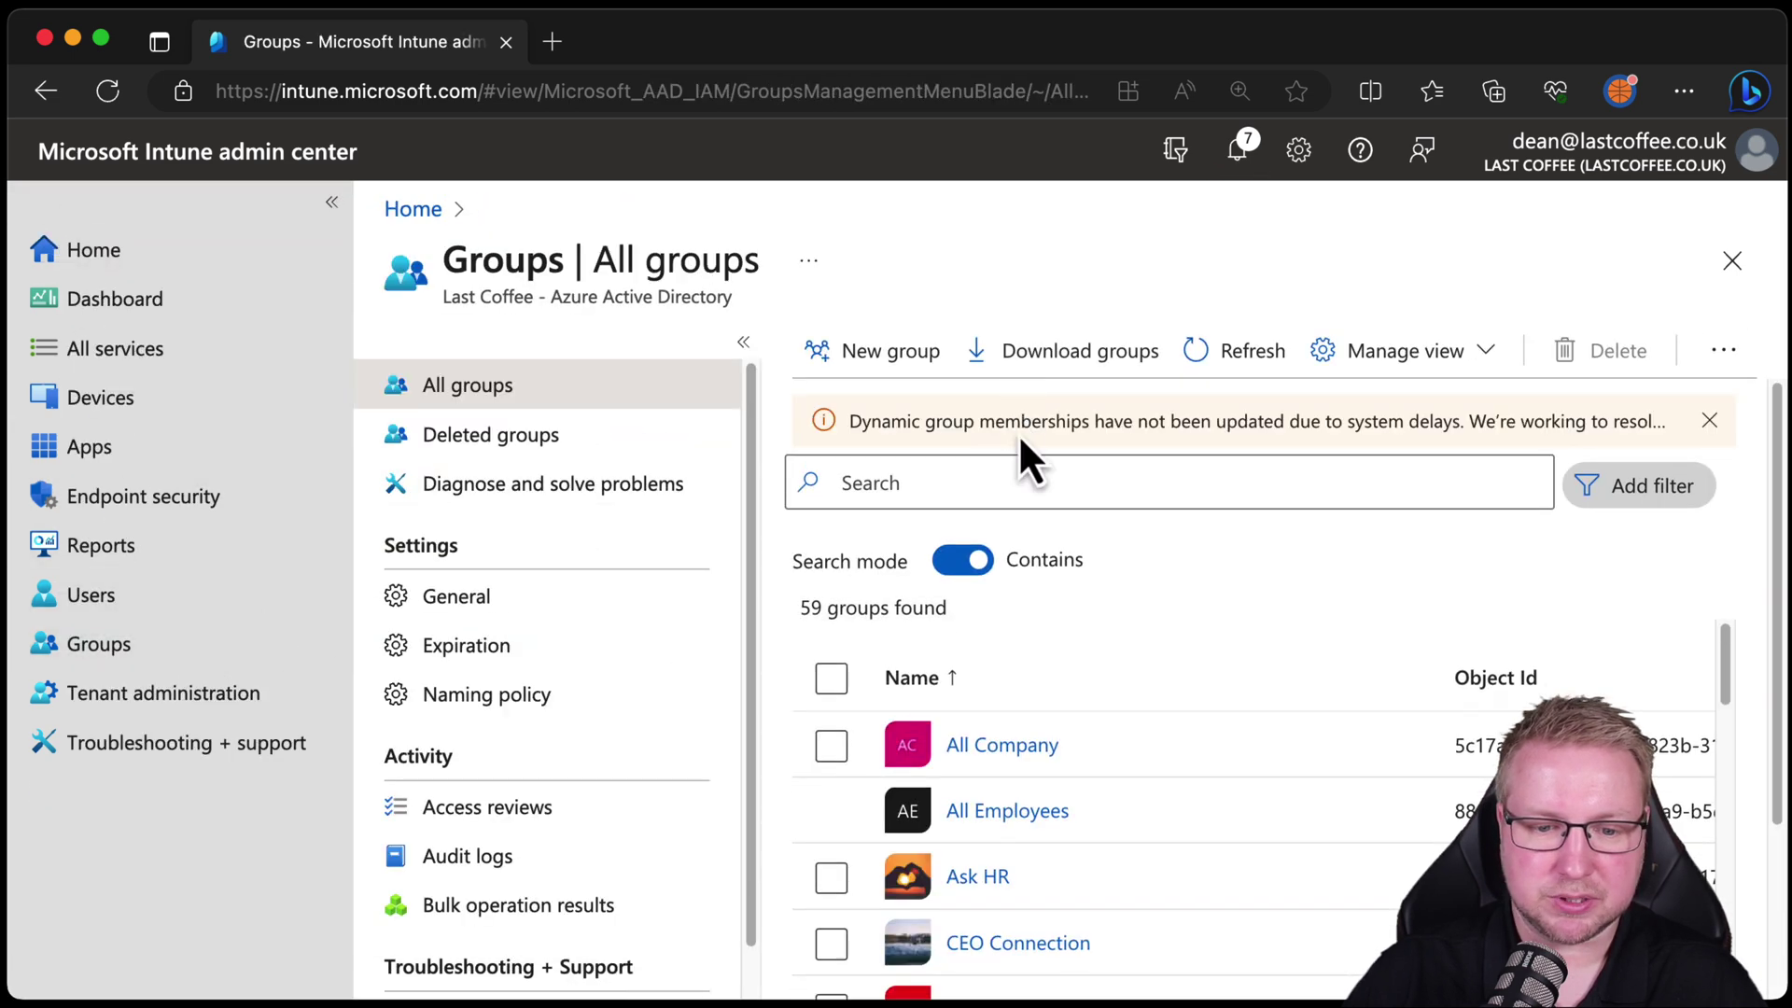
Step: Search groups for 'fir' and show Modern Workplace Devices-Windows Autopatch-First's members AVM-055500-0 and -1
left_click(1010, 483)
type("first")
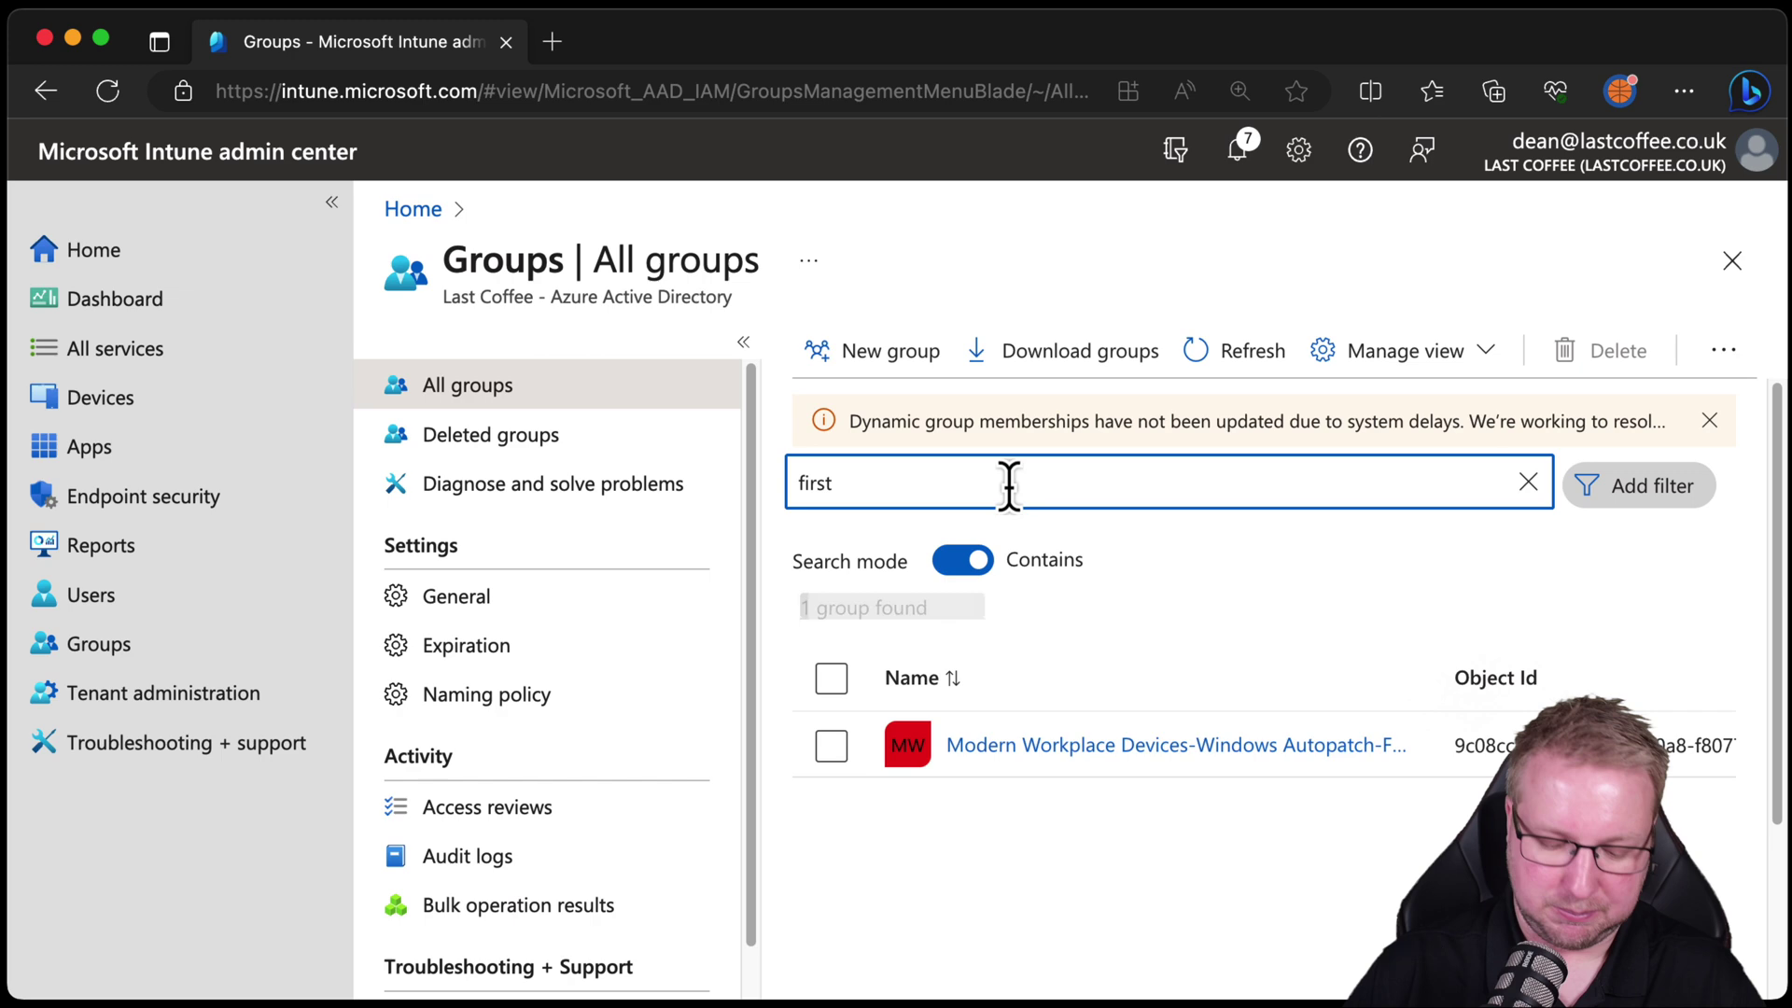
left_click(1202, 743)
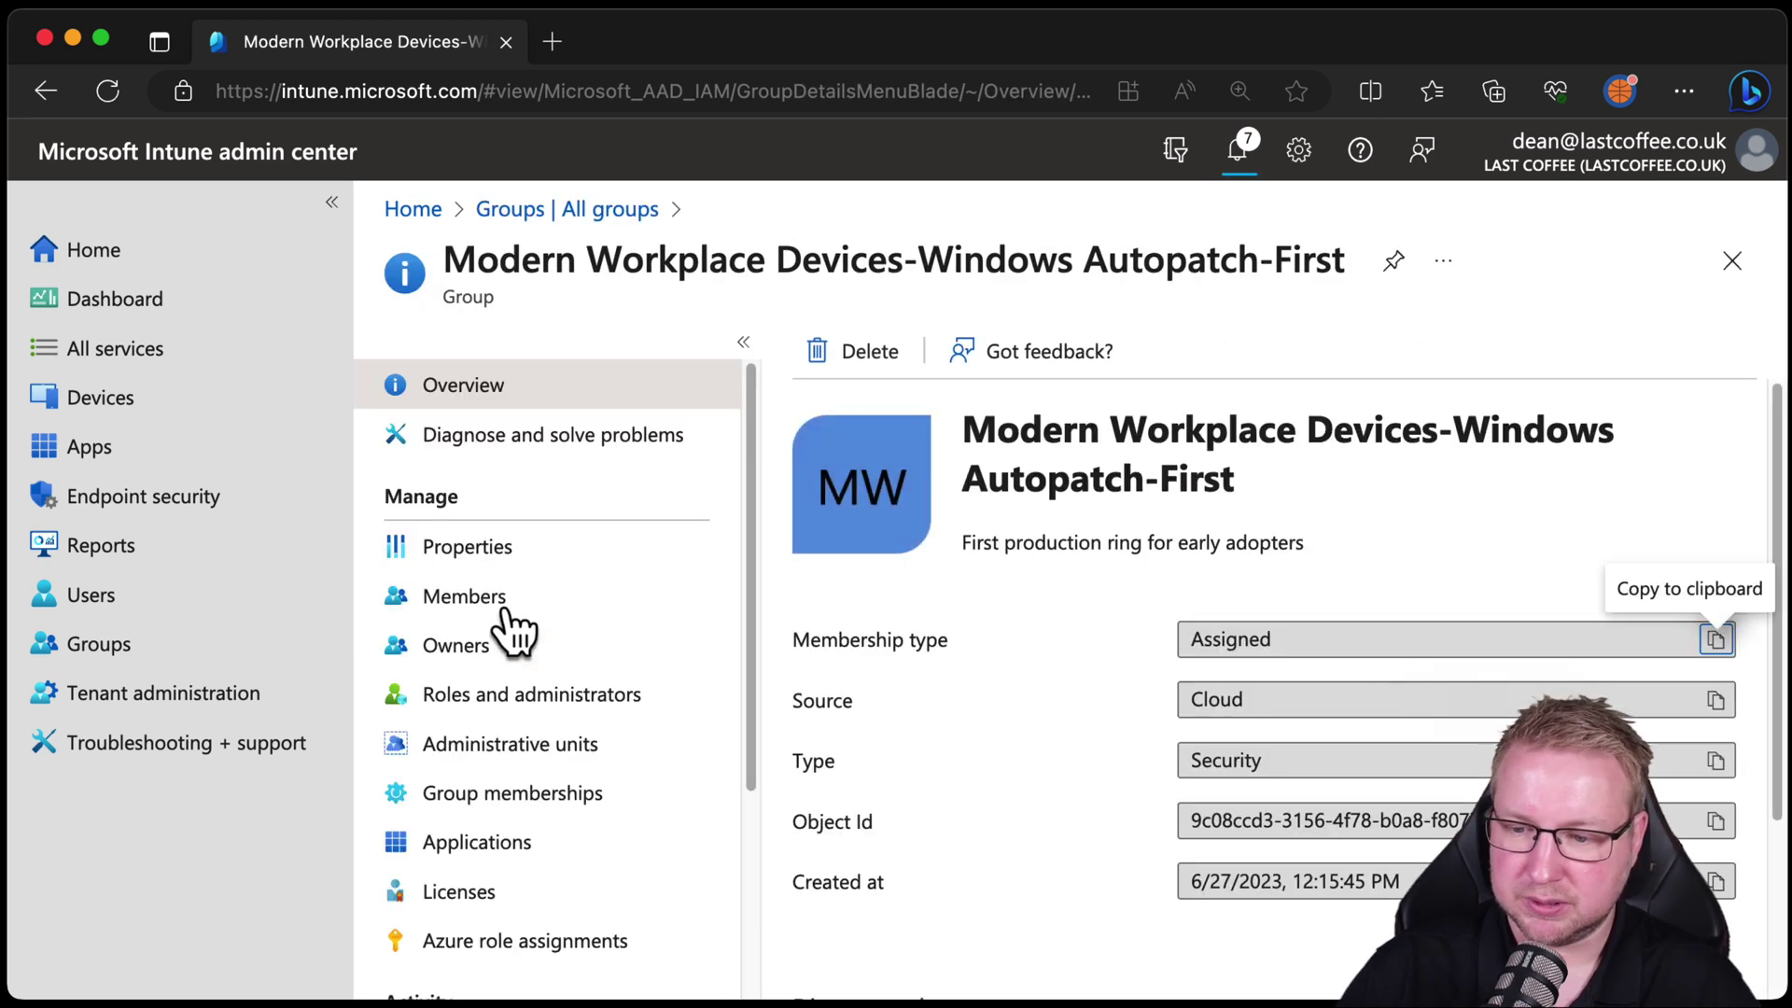
left_click(505, 607)
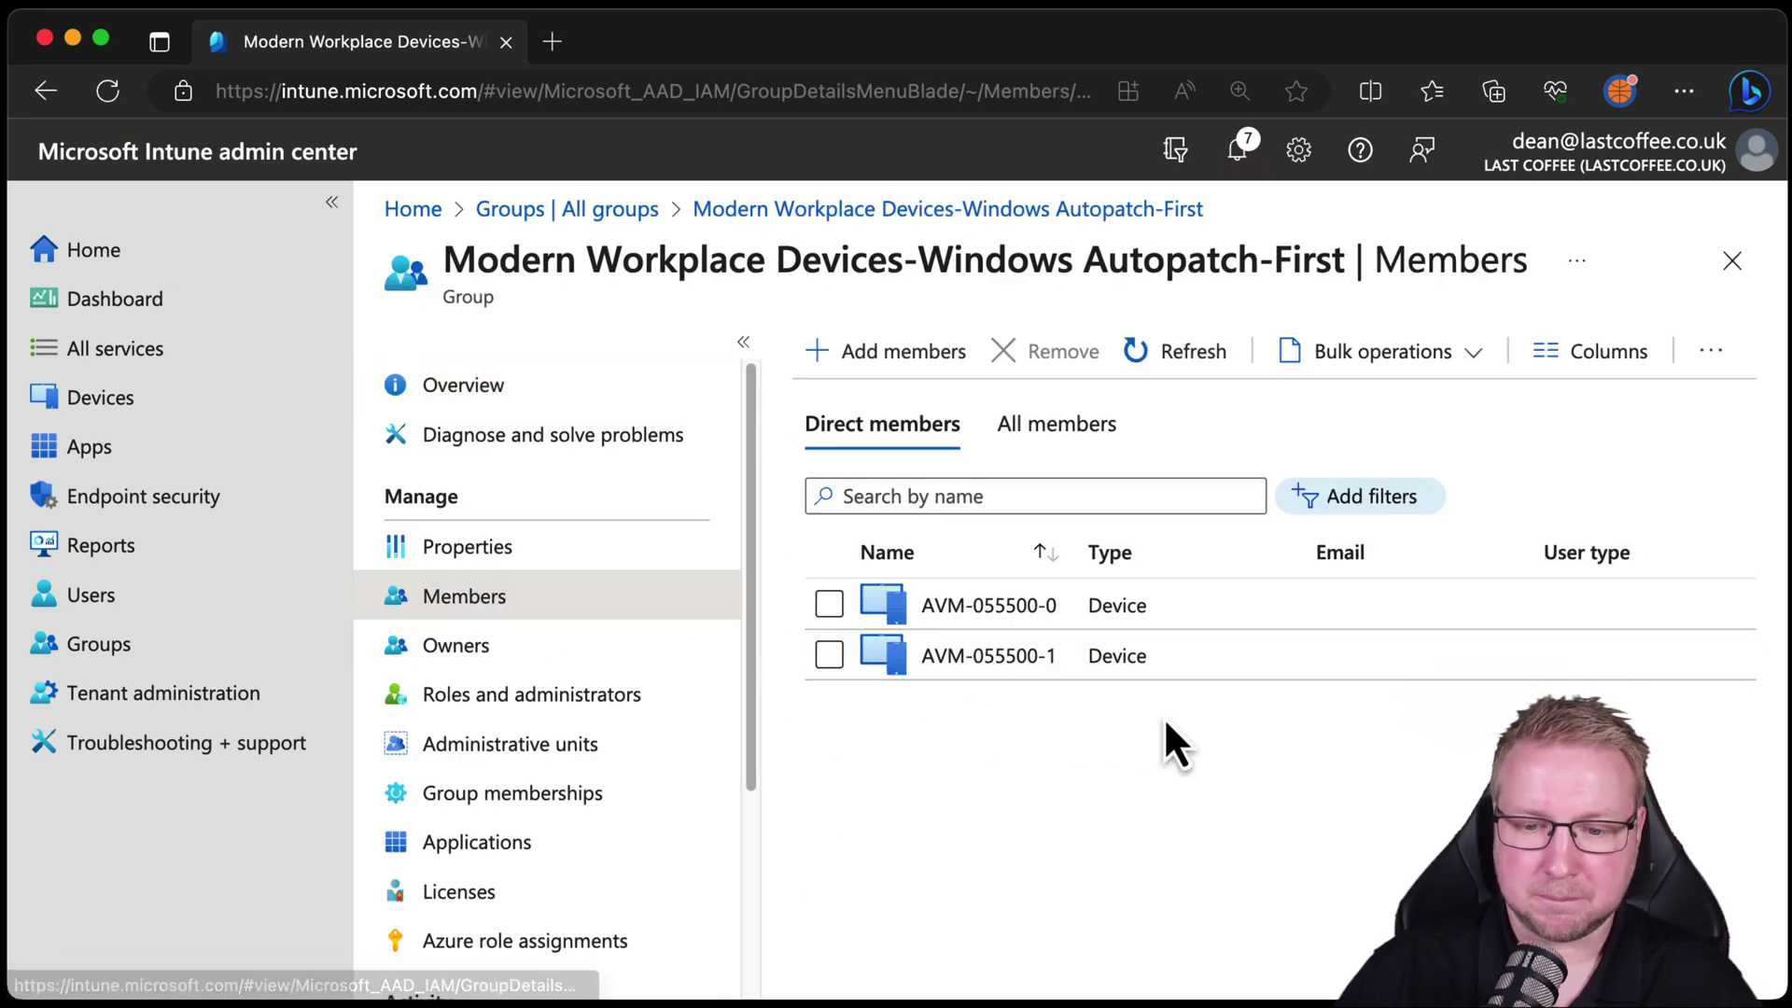